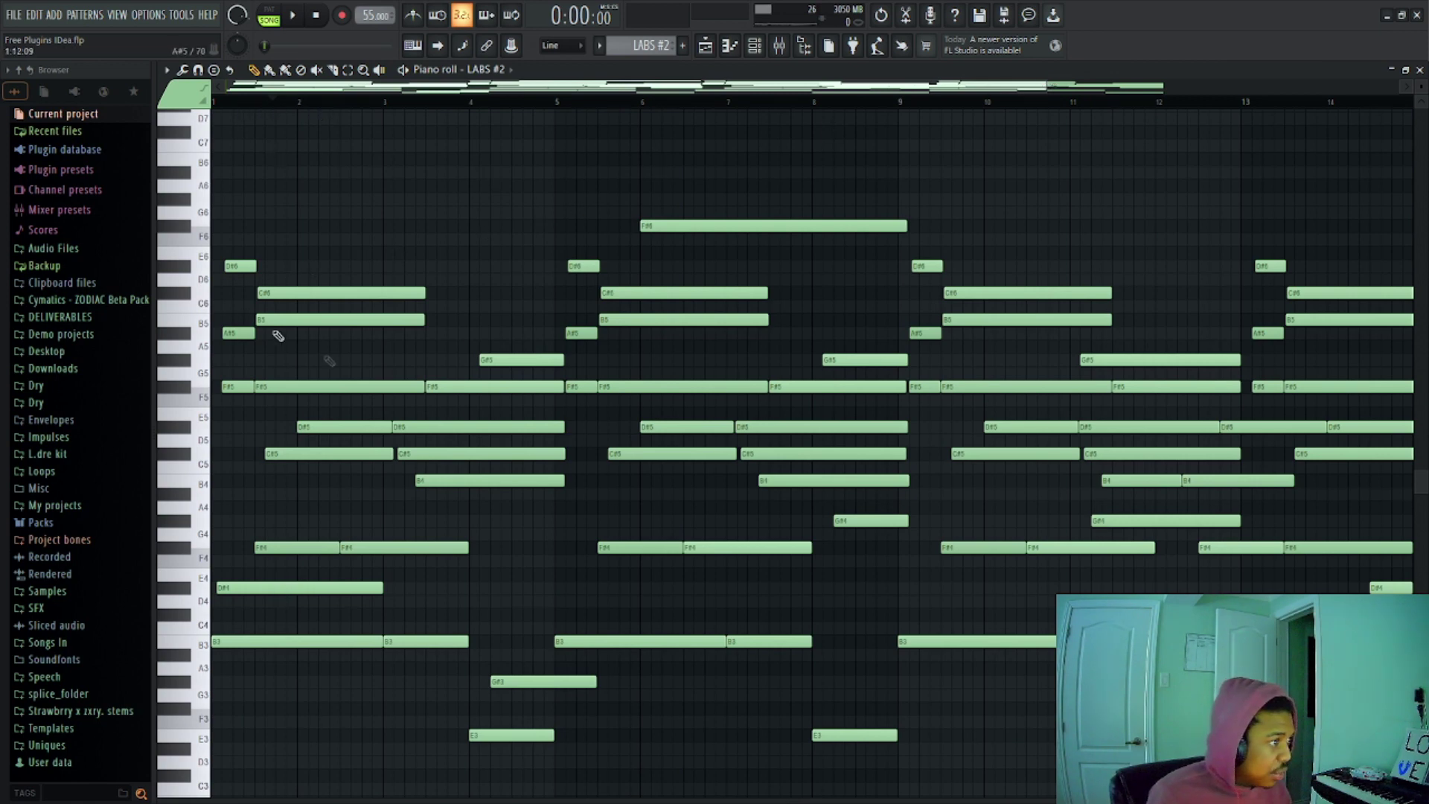
Step: Test octave shifts on the B3 and D#6 notes, returning each to its original pitch
ctrl+click(251, 640)
key(ctrl+Up)
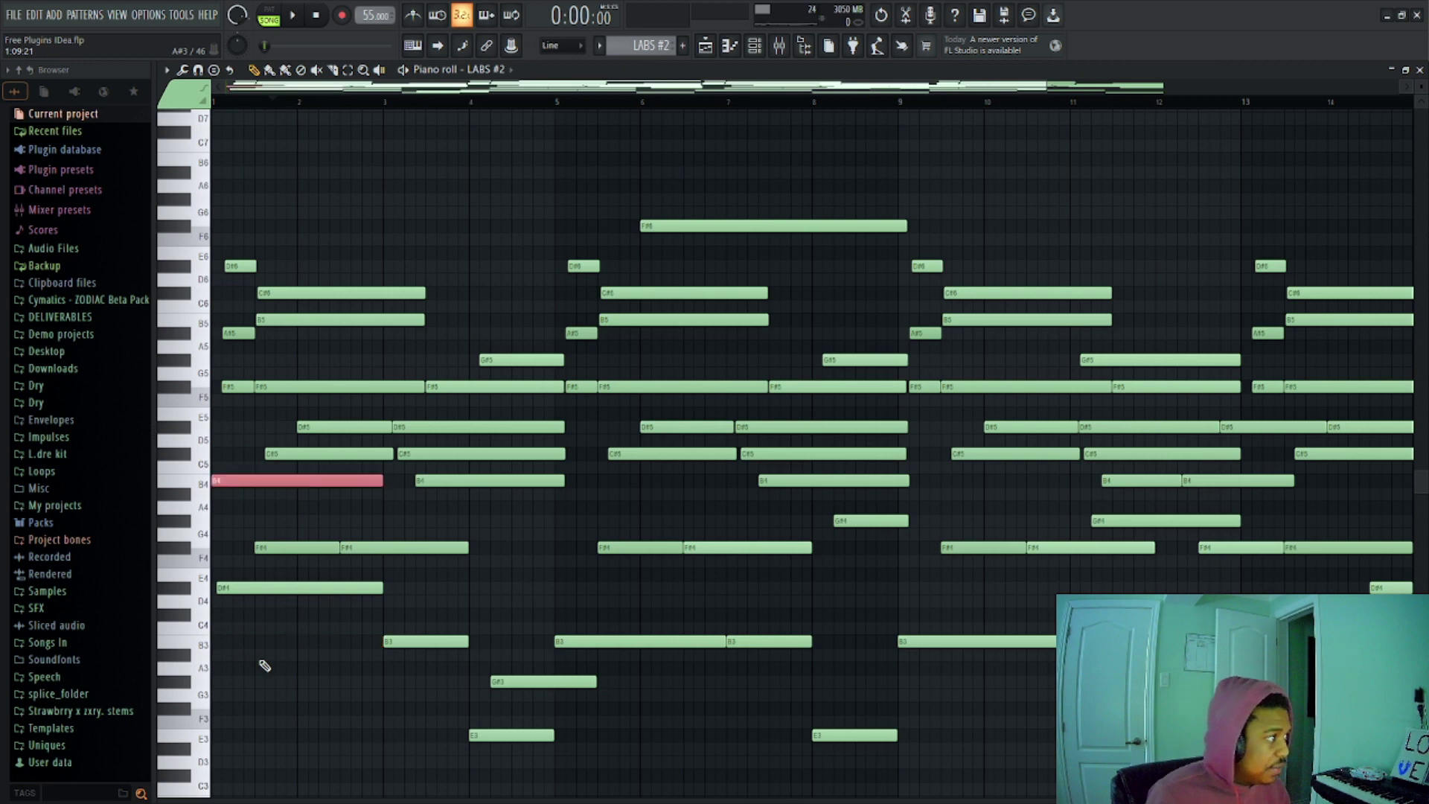
ctrl+click(240, 266)
key(ctrl+Down)
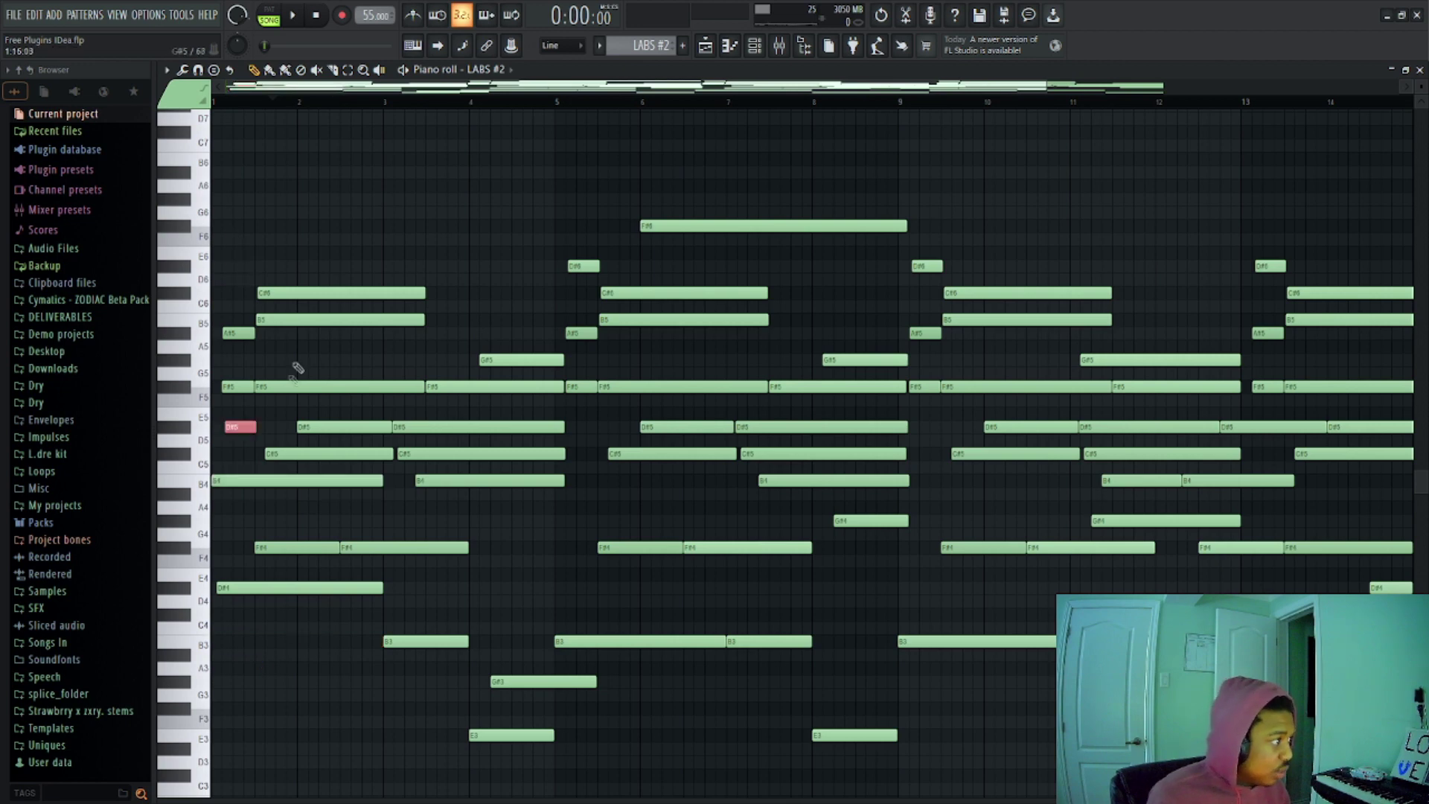
key(ctrl+Up)
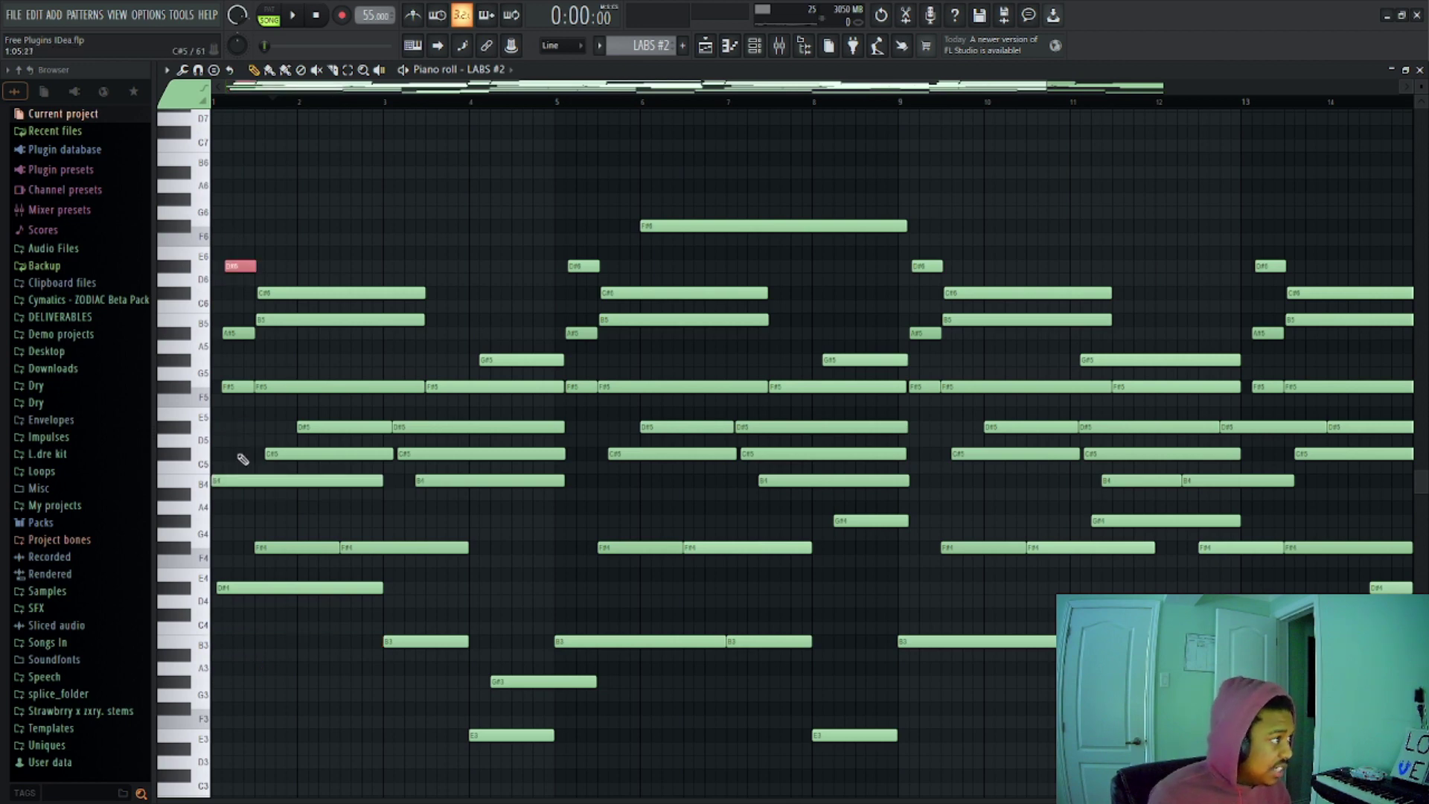
ctrl+click(253, 480)
key(ctrl+Down)
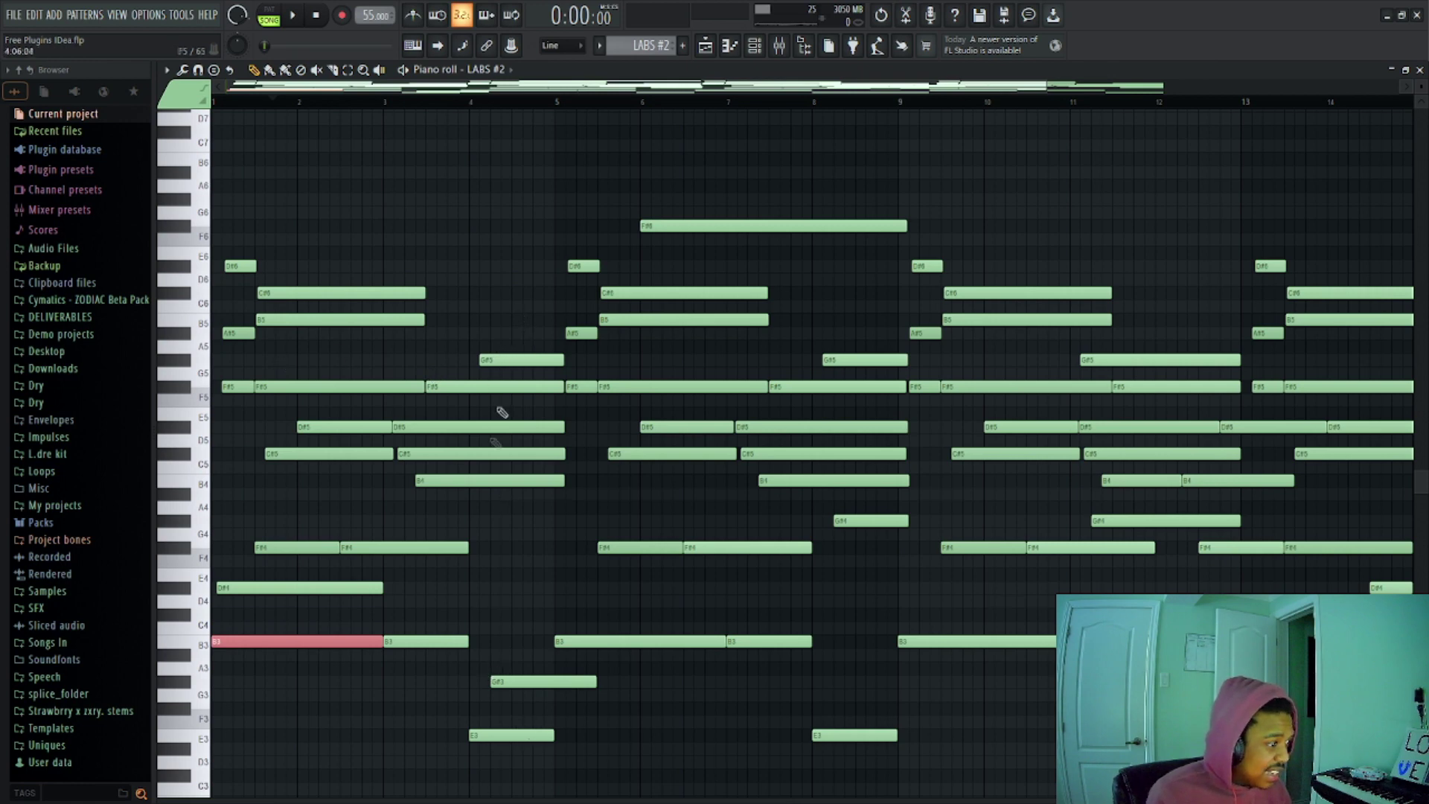
Step: Test octave shifts on the G#3/E3 and D#4/B3 note pairs, then restore and deselect them
drag(524, 684, 506, 737)
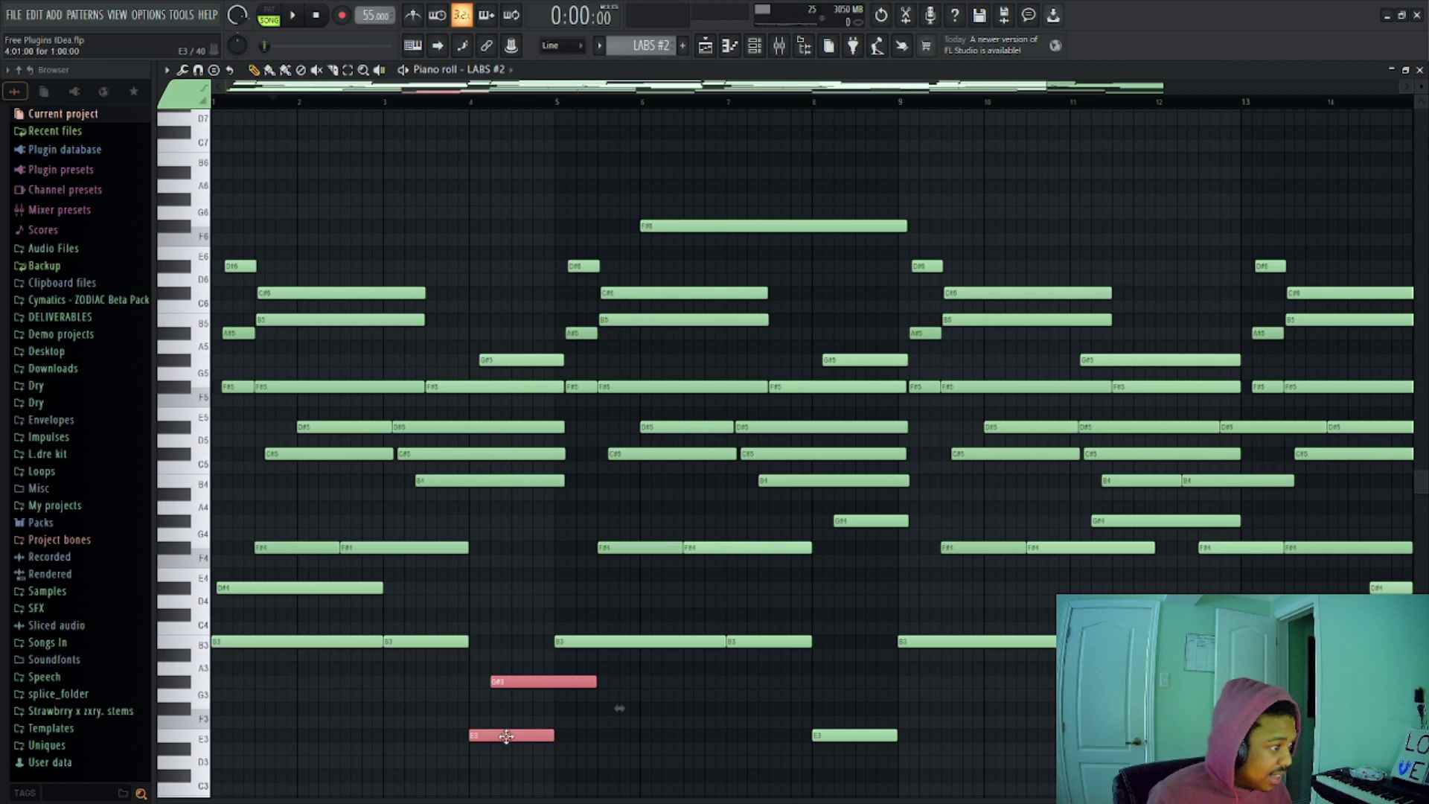
key(ctrl+Up)
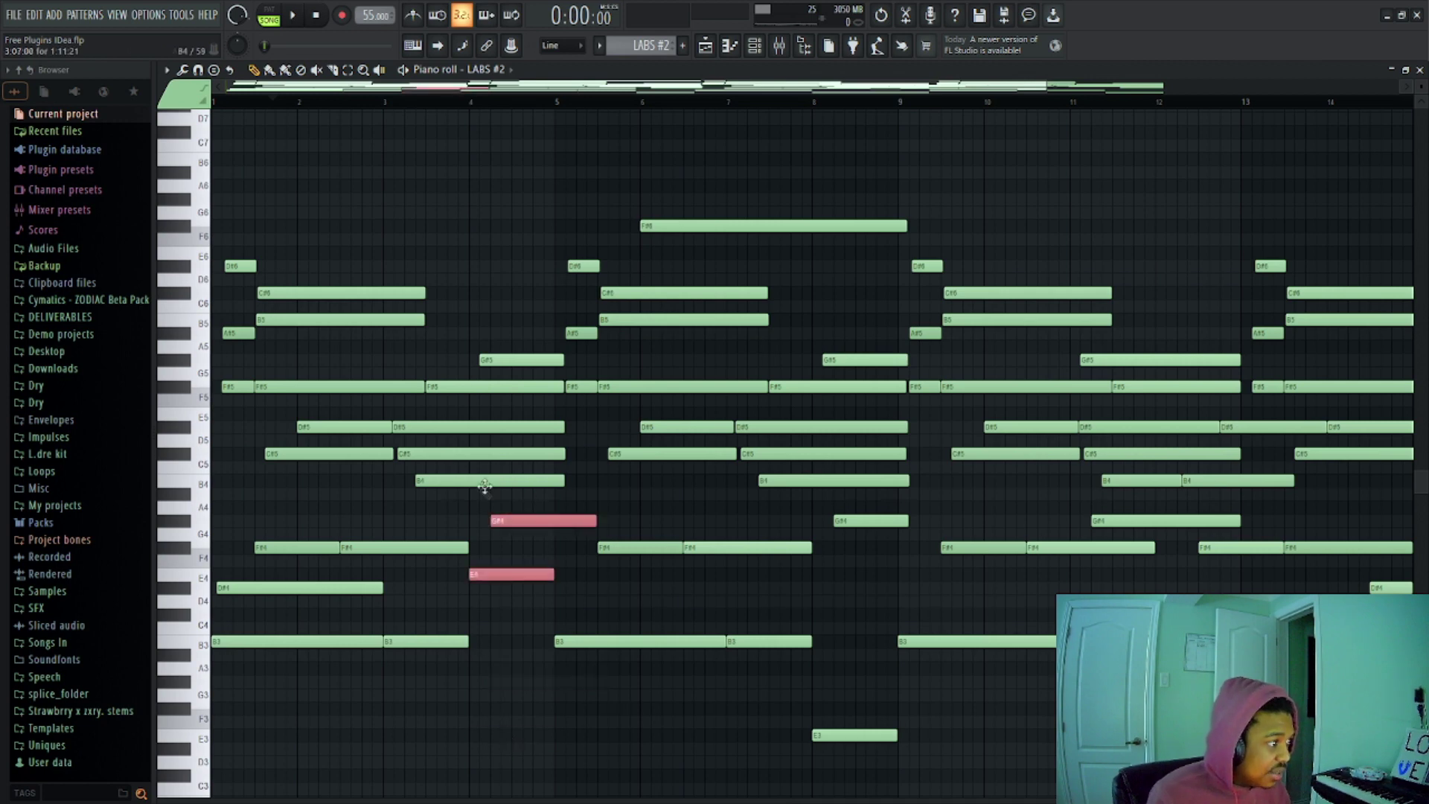
key(ctrl+Down)
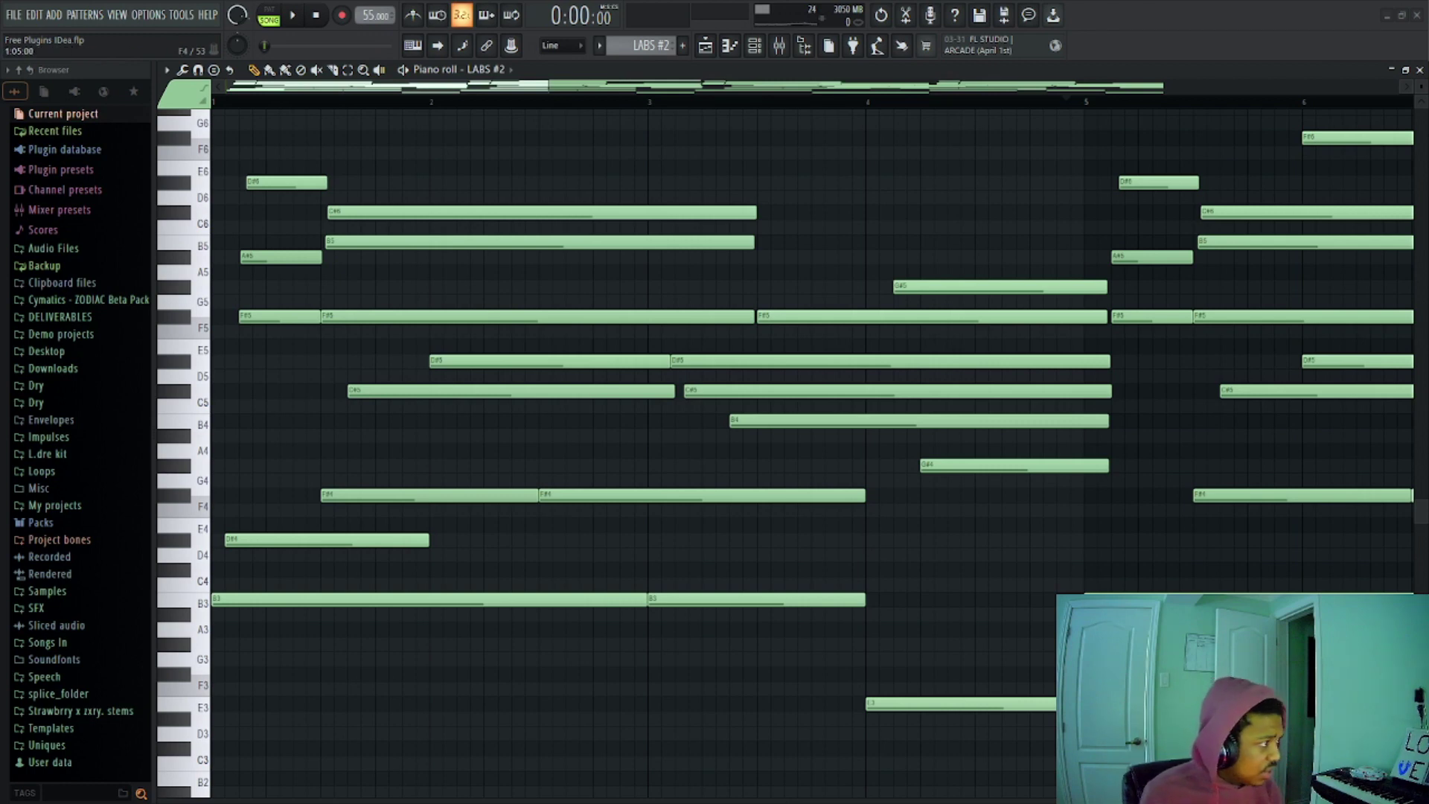
drag(242, 514, 245, 657)
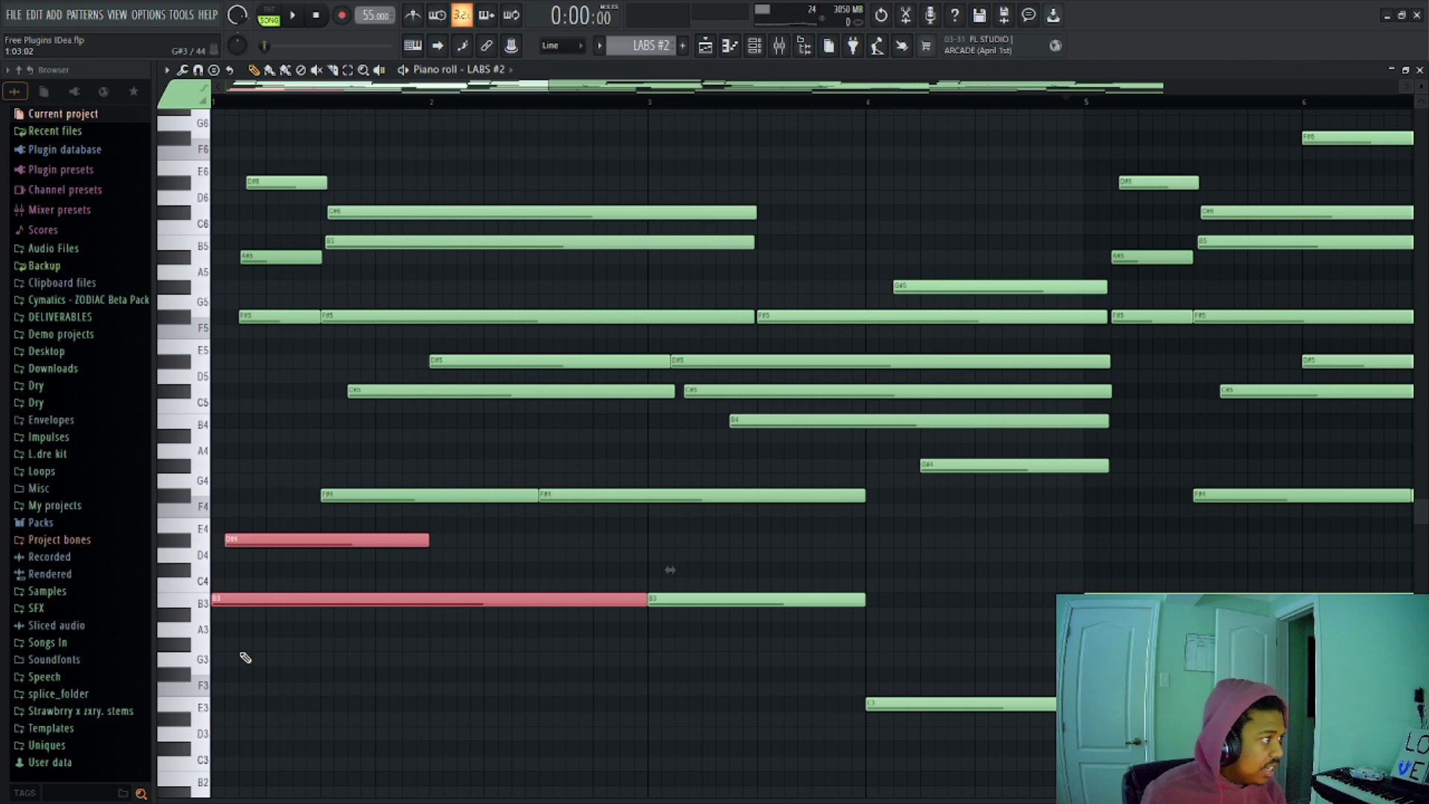
key(ctrl+Up)
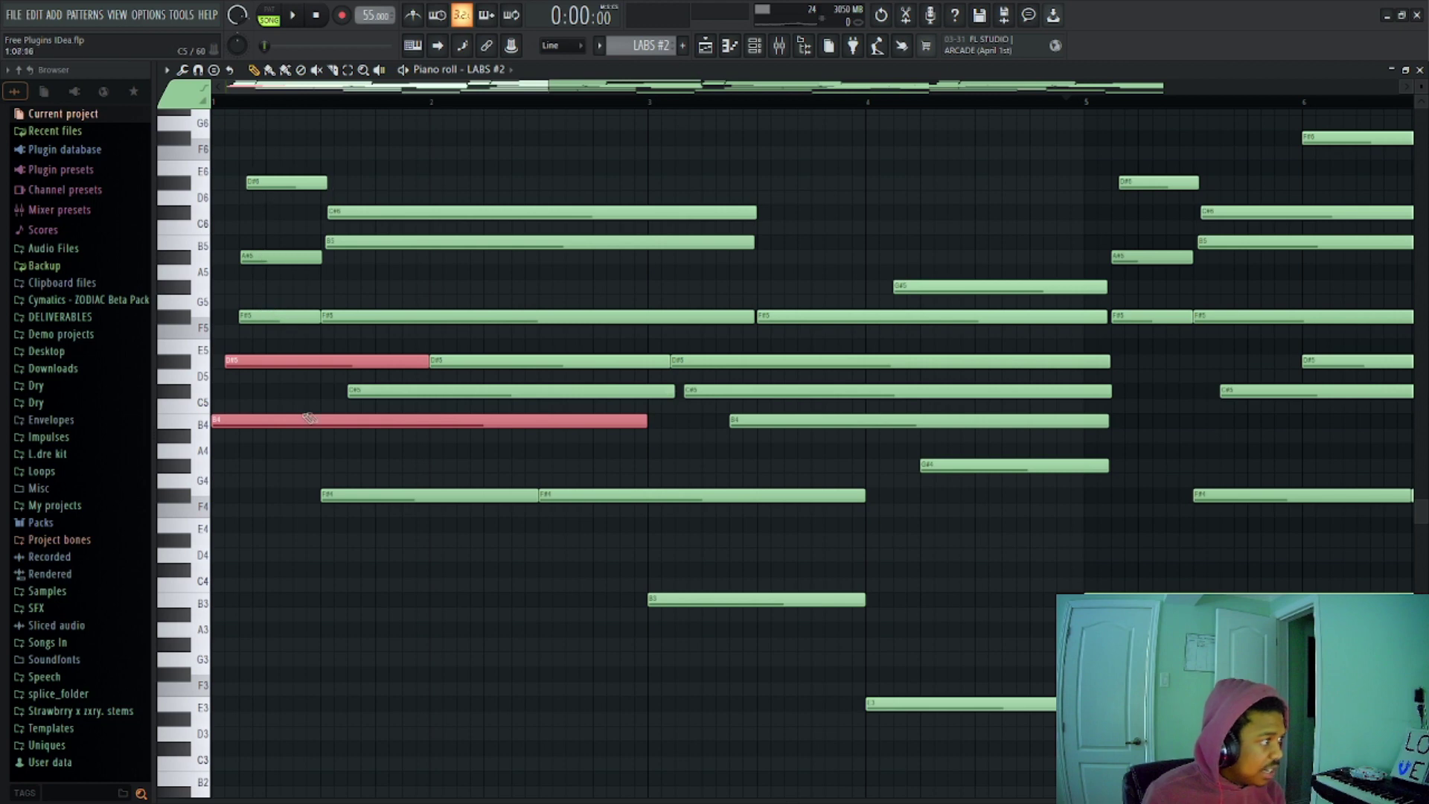
key(ctrl+Down)
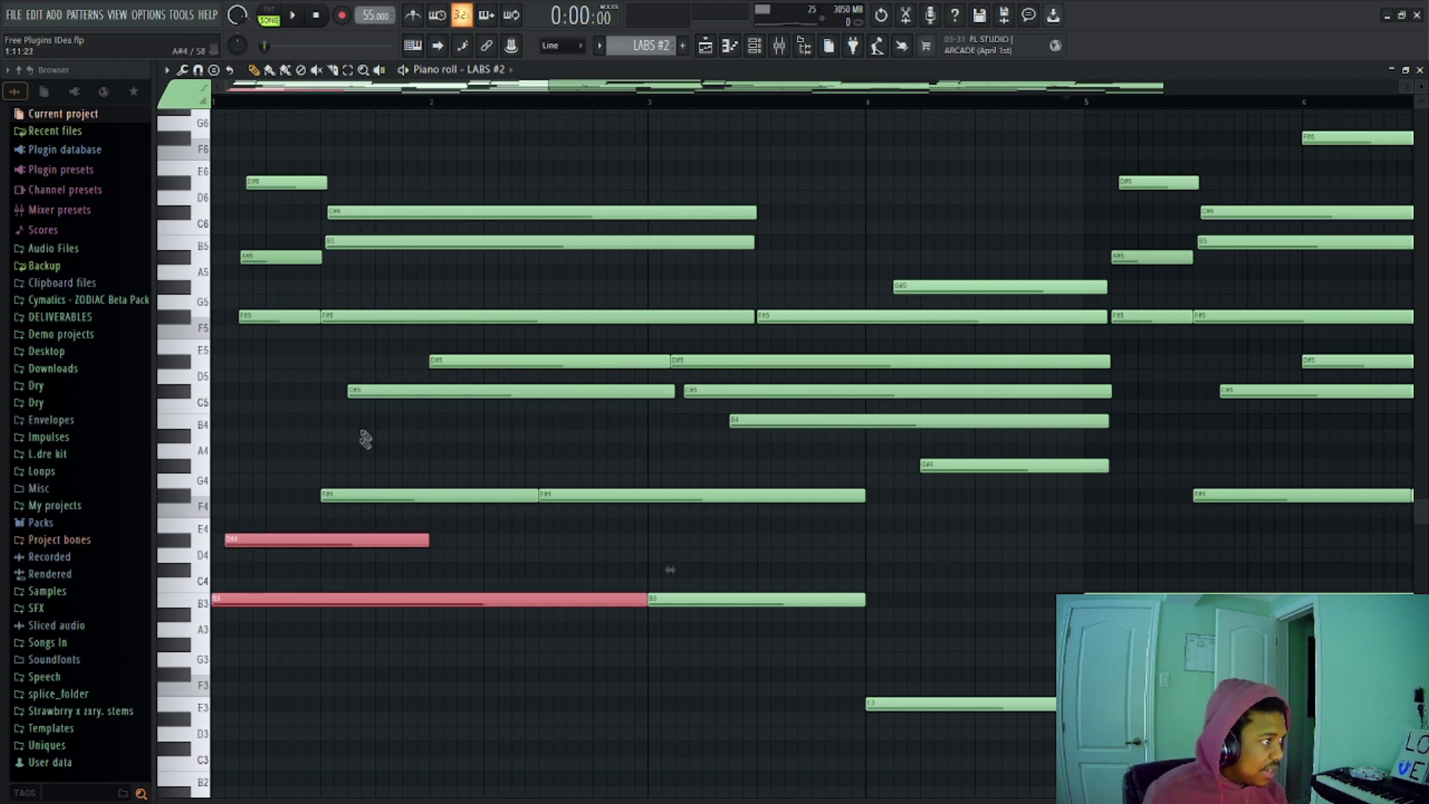
click(233, 559)
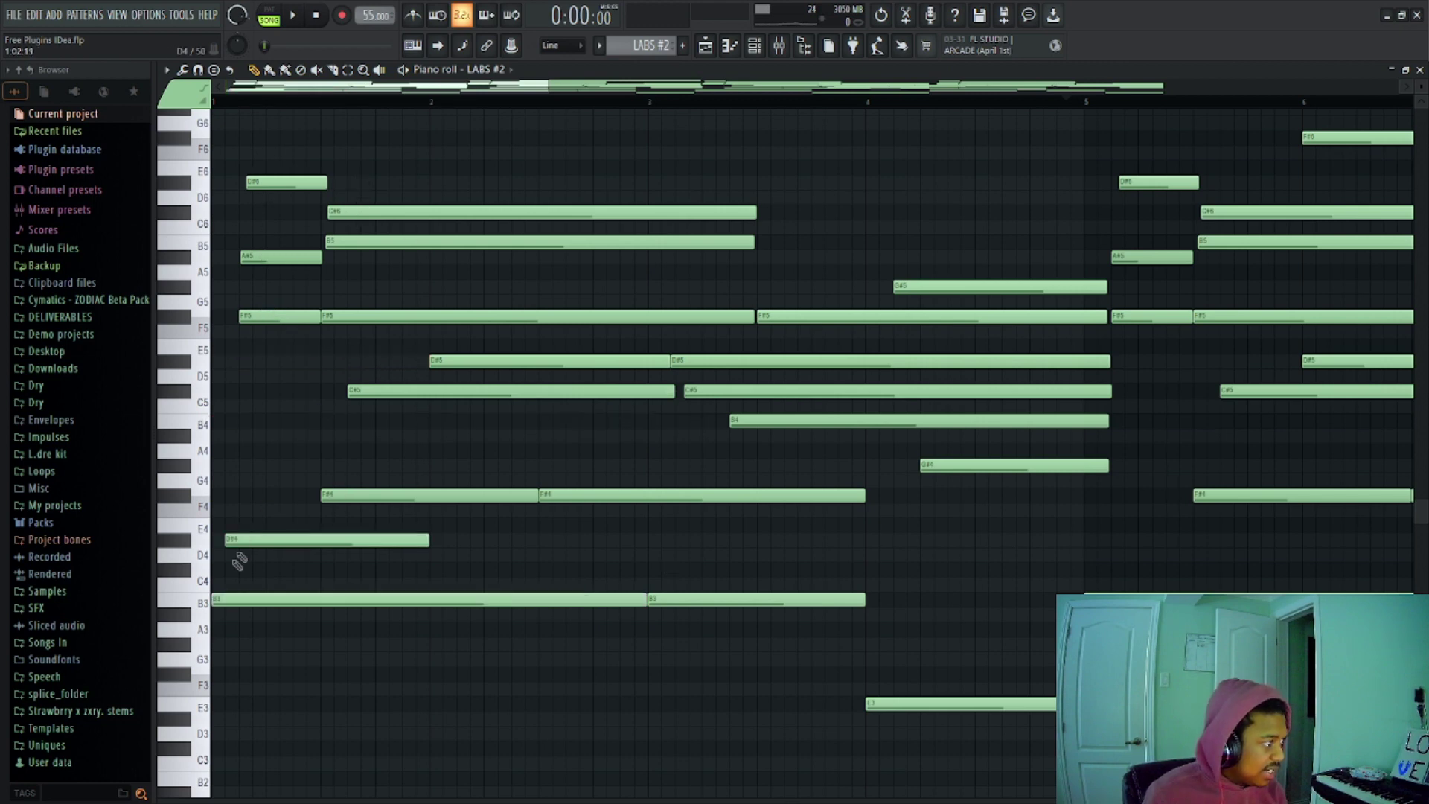
Step: Place and delete a trial B4 note, then show the playlist and channel rack
click(336, 422)
right_click(359, 423)
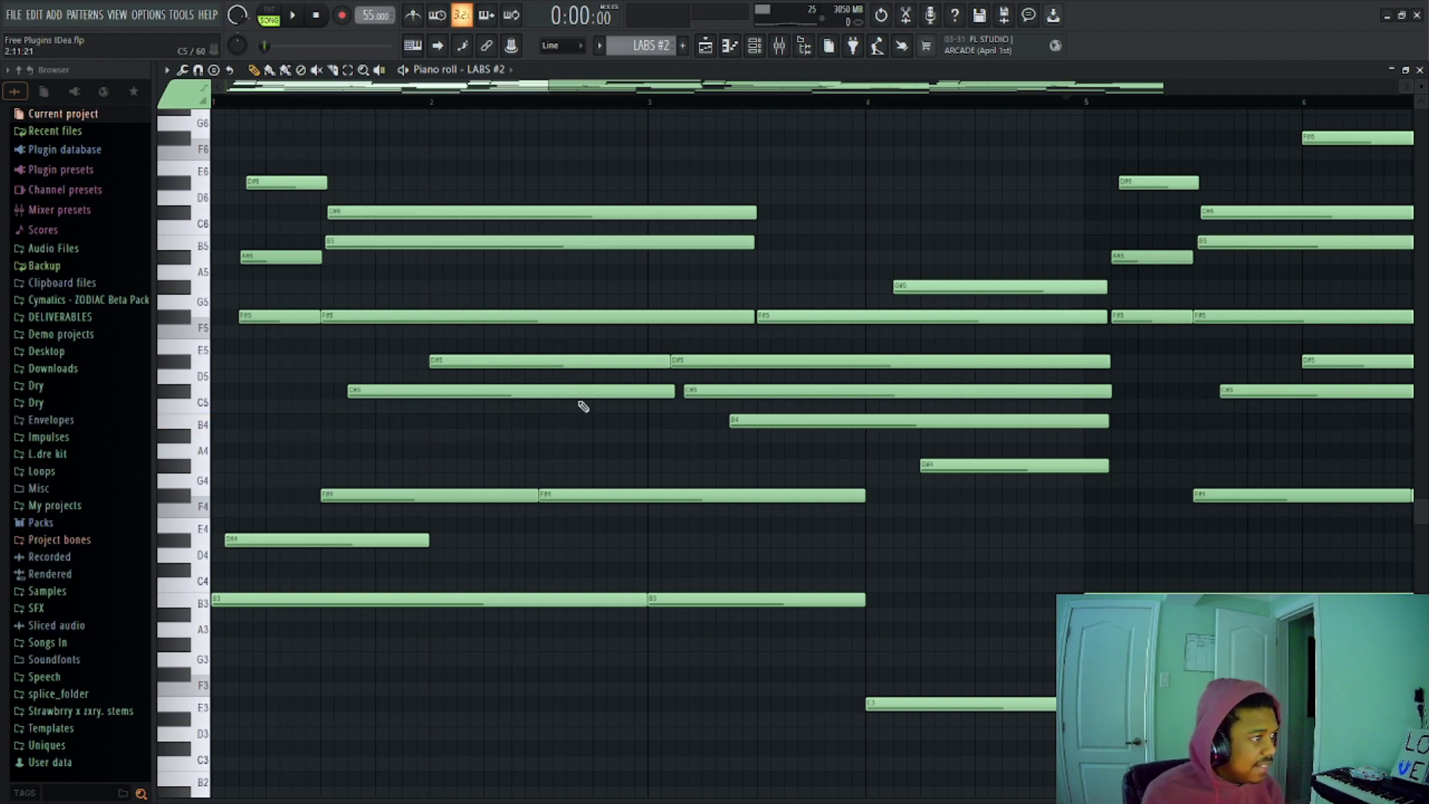
key(F5)
key(F6)
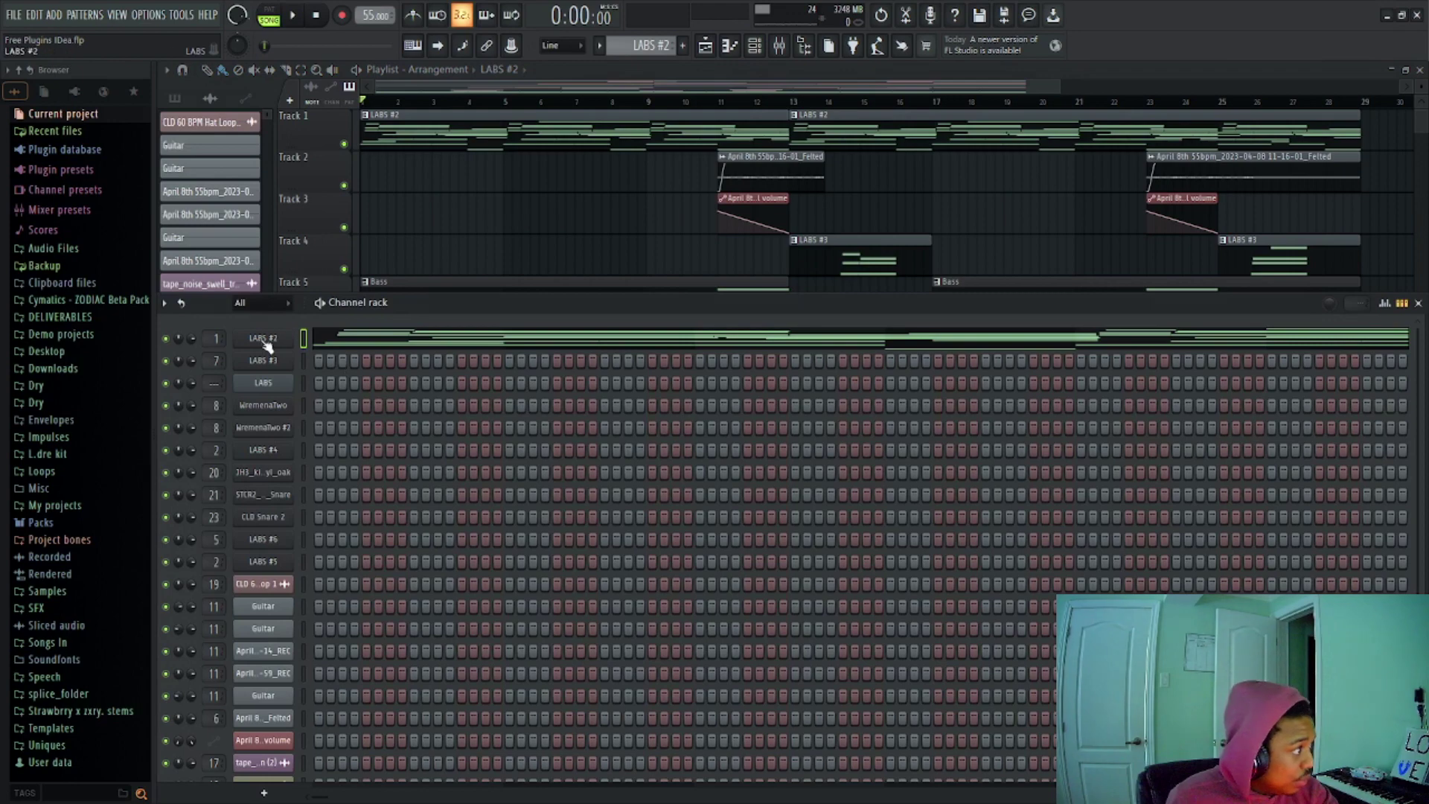
Step: Open the LABS #2 Spitfire LABS Vintage Keys window, then put it away
click(265, 339)
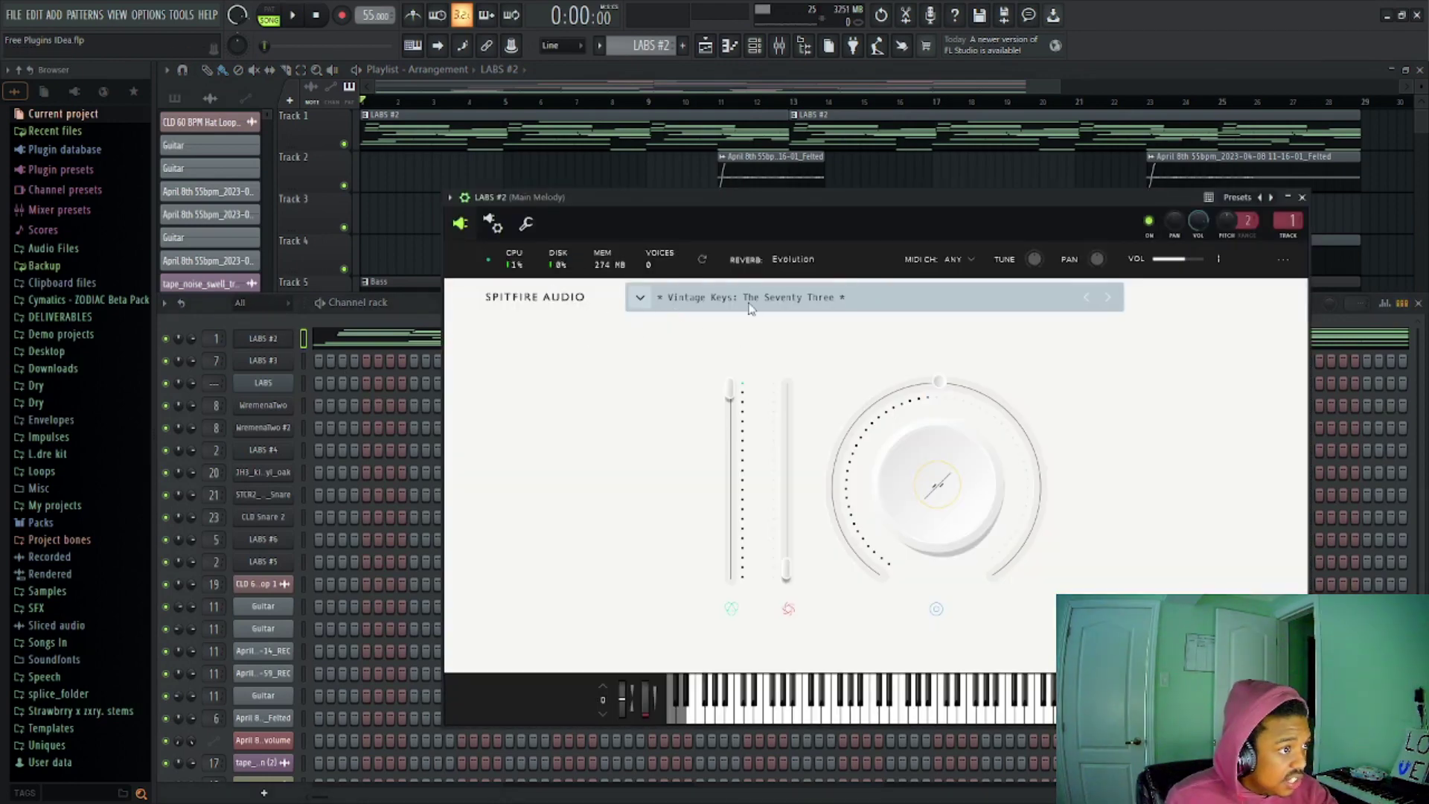
click(1287, 197)
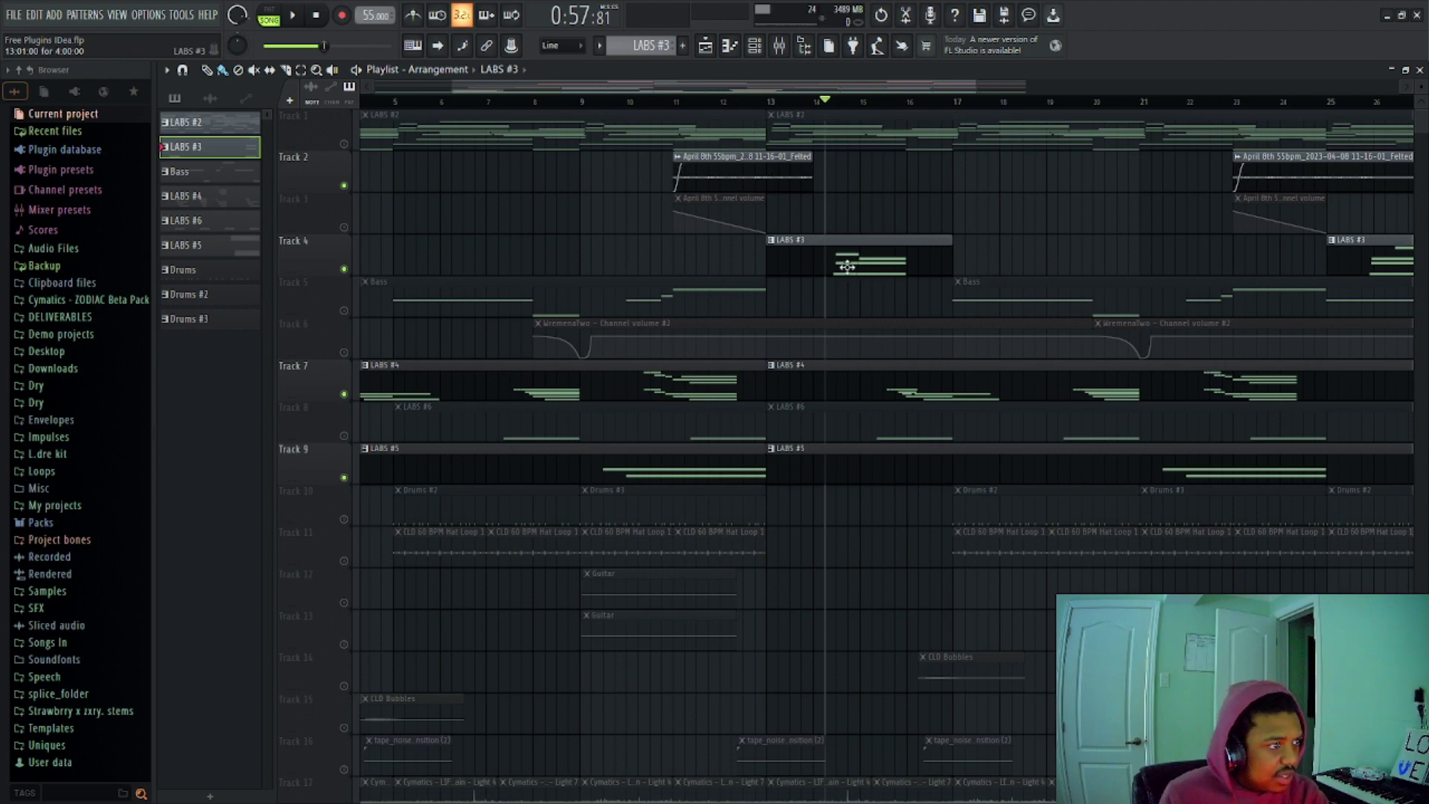
Step: Open the LABS #3 pattern's notes and play them from around bar 2.5
double_click(853, 260)
drag(1127, 82, 738, 88)
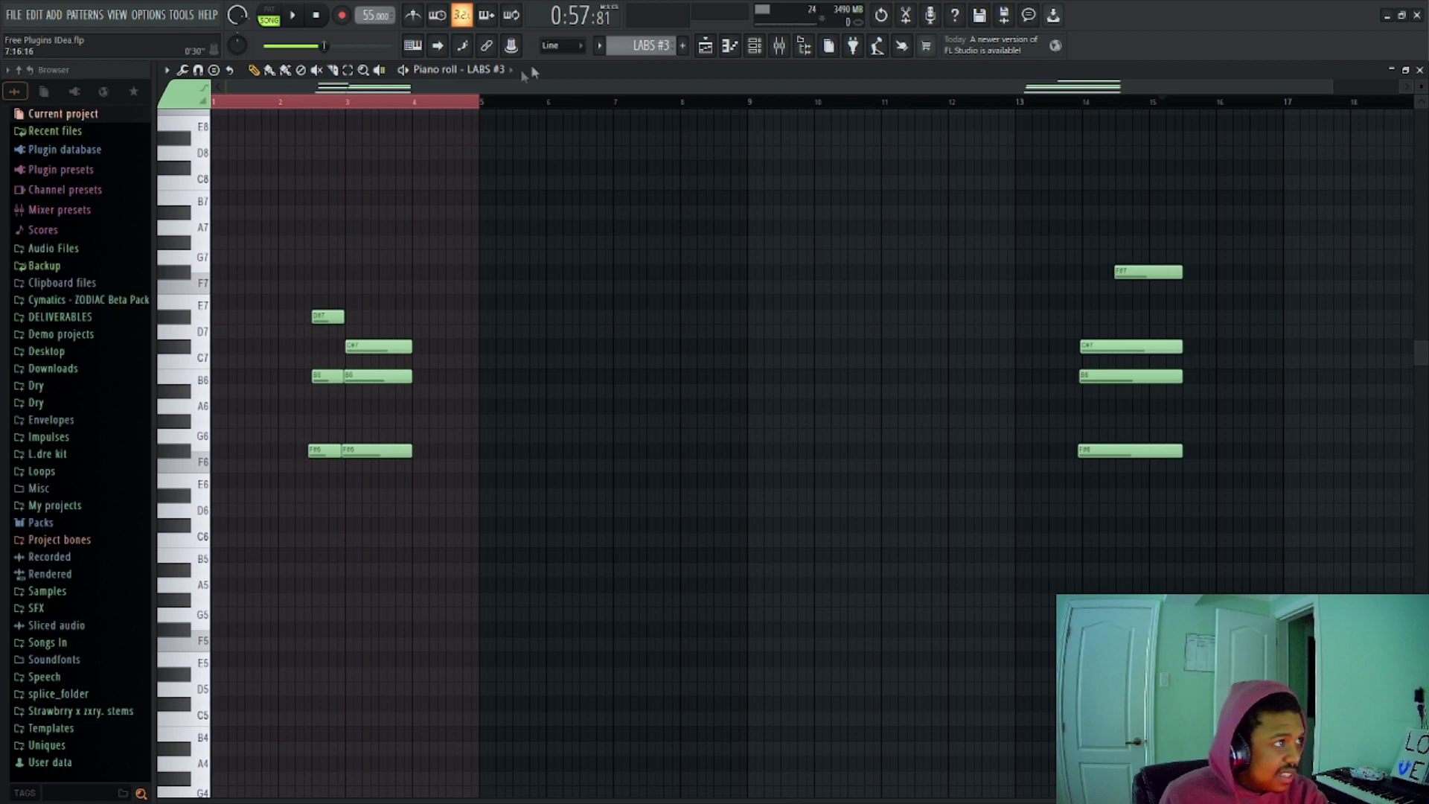
click(316, 102)
key(space)
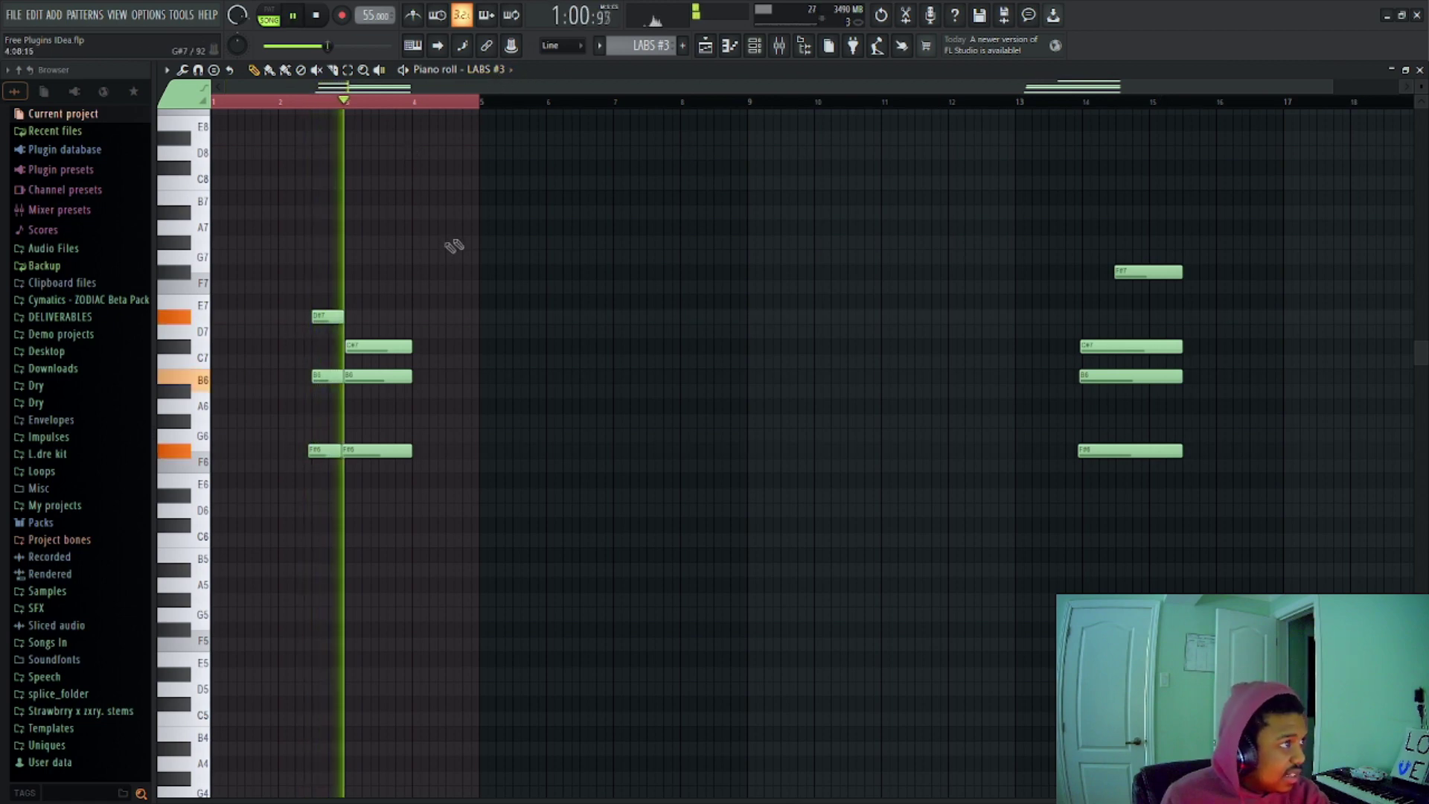
key(space)
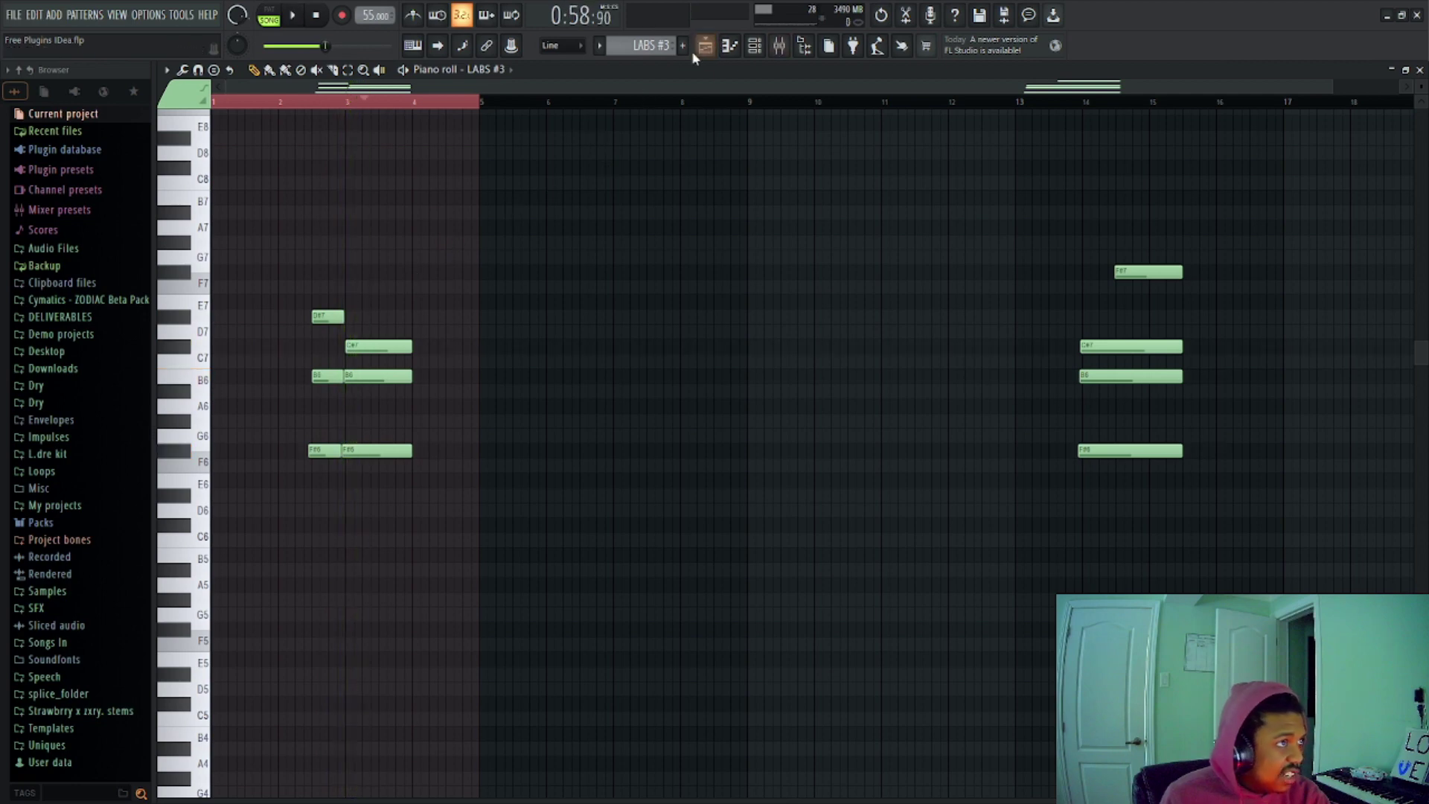
Step: Back in the playlist, unmute Track 1 and play the arrangement from about 0:57
click(711, 52)
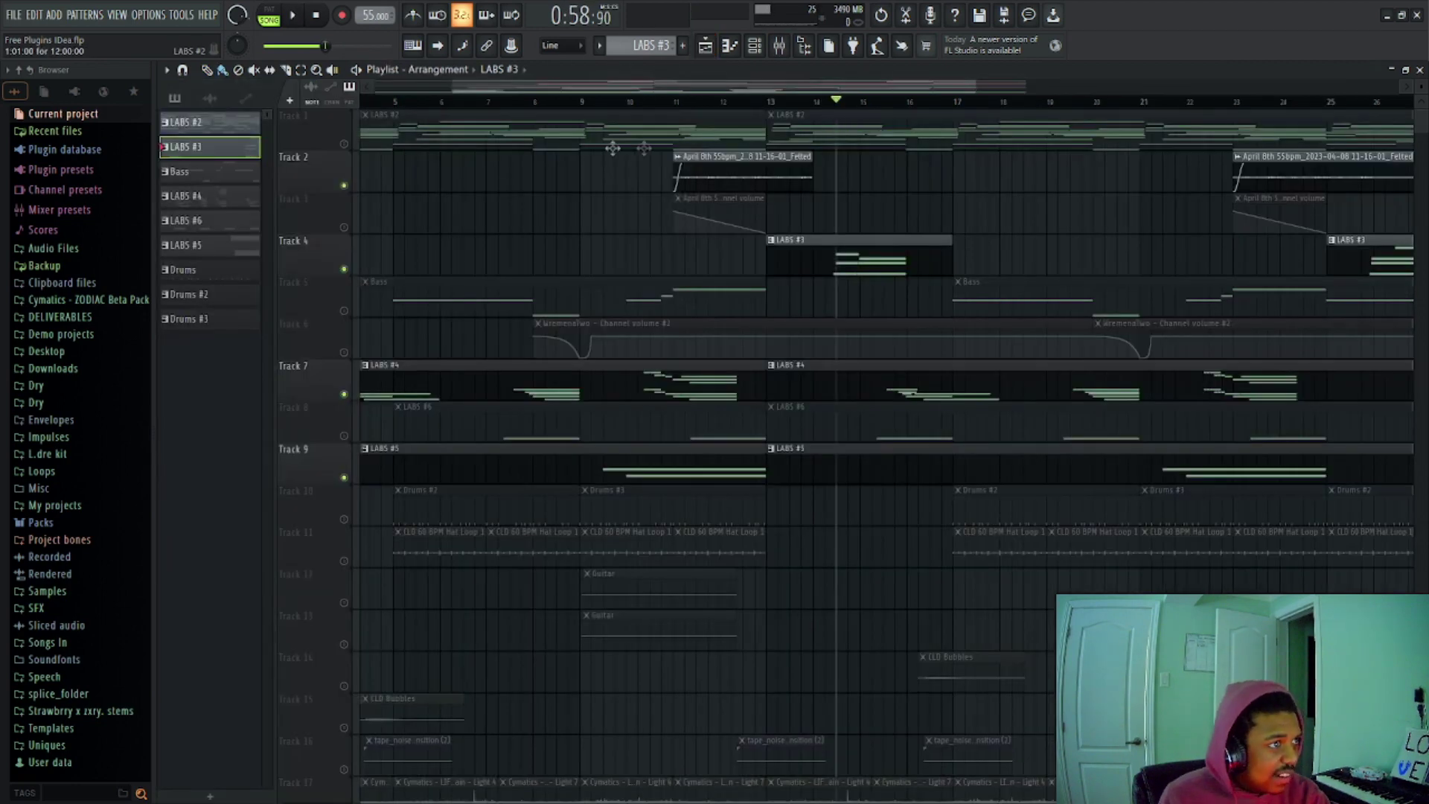
click(345, 145)
mouse_move(824, 106)
mouse_down()
mouse_move(839, 112)
mouse_move(823, 96)
mouse_up()
key(space)
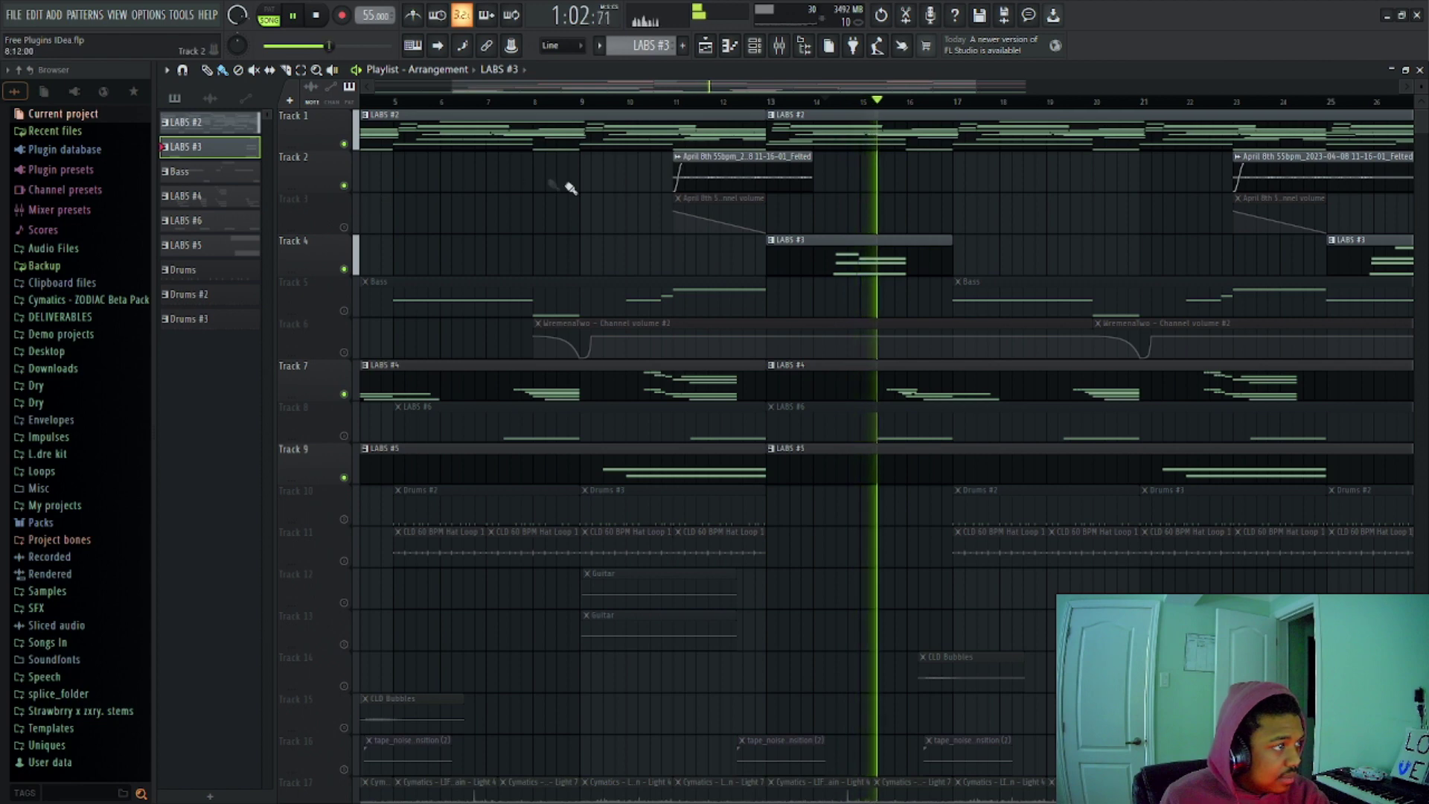
key(space)
Step: Open the LABS #4 pattern and play it from bar 4 and again near bar 8
double_click(856, 253)
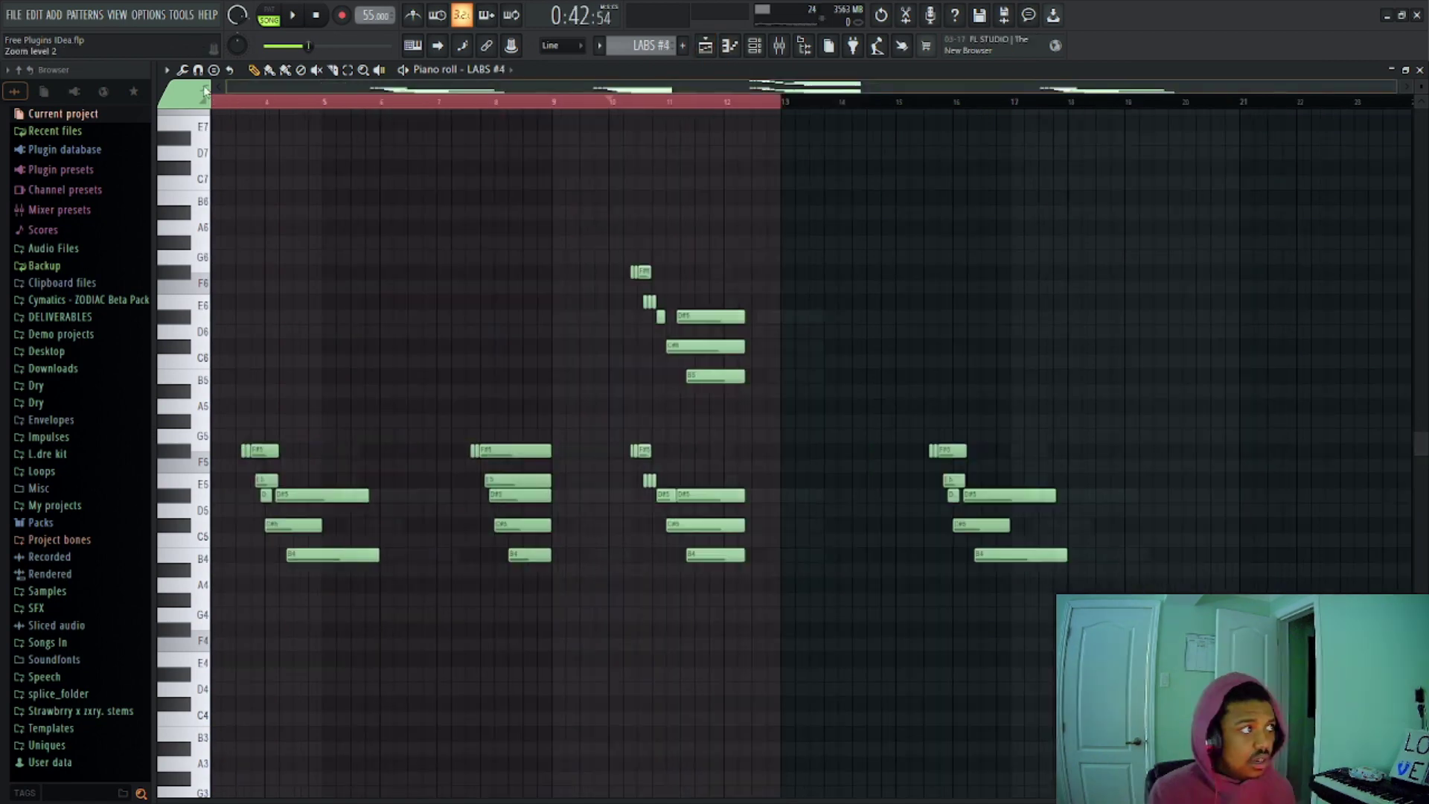
click(361, 109)
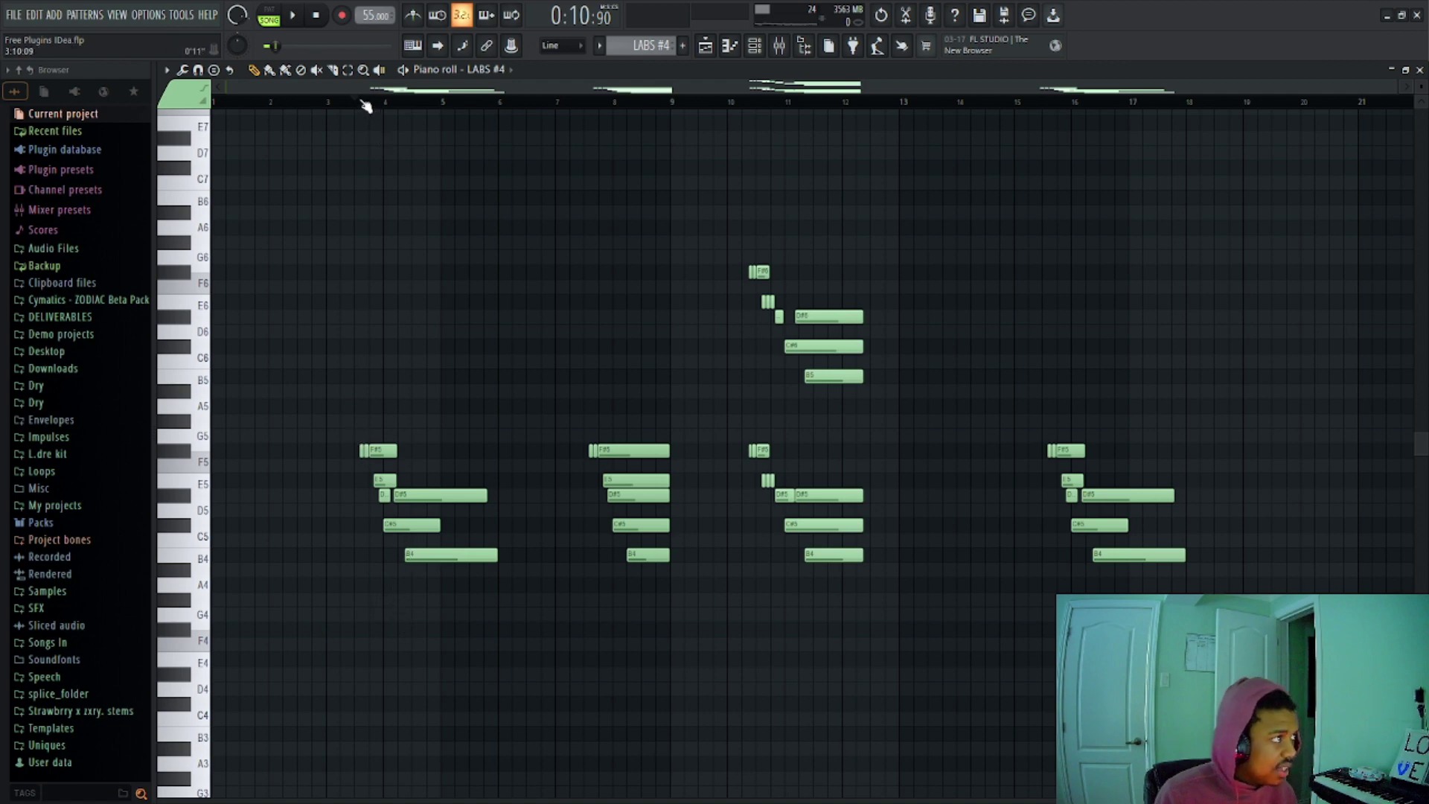
key(space)
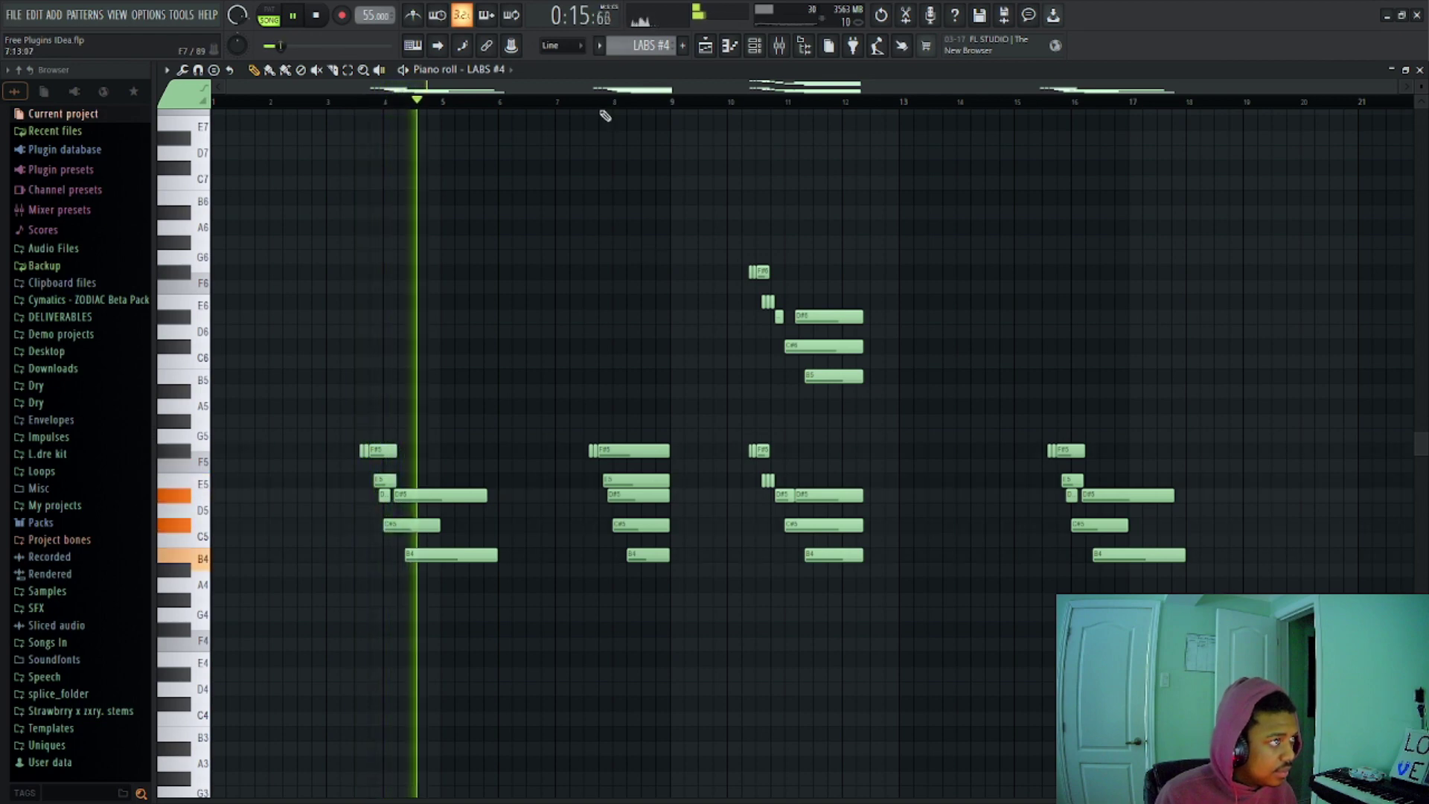
key(space)
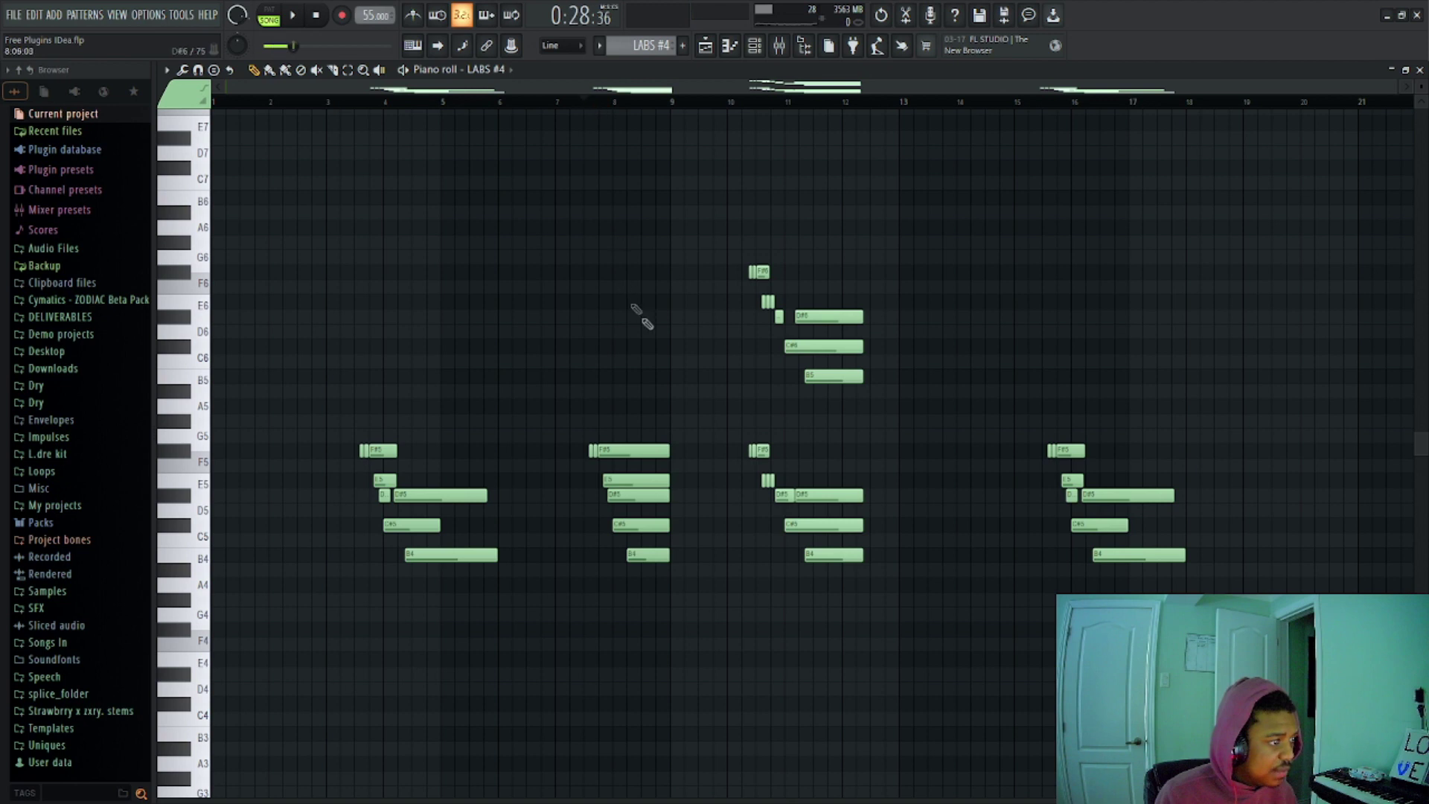
key(space)
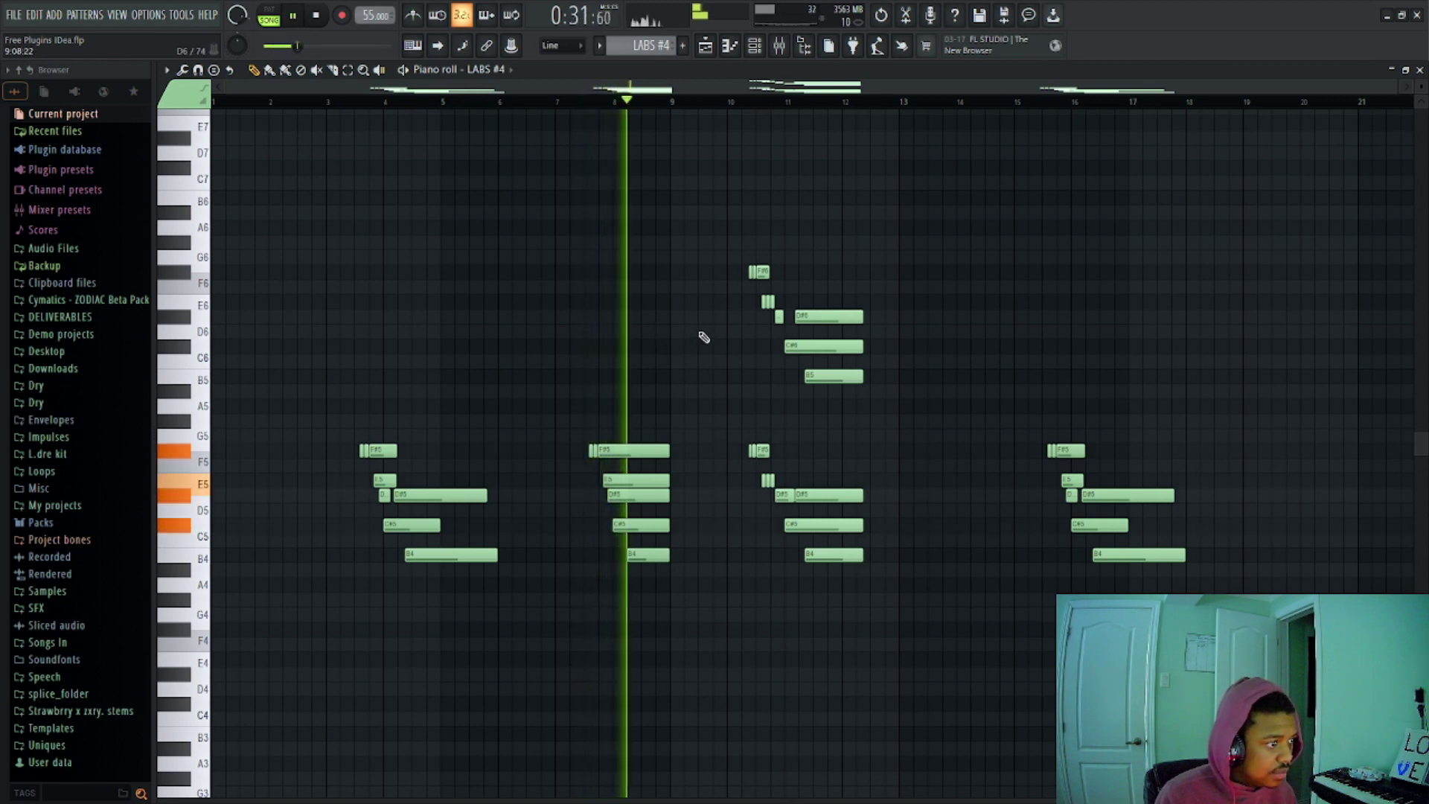
key(space)
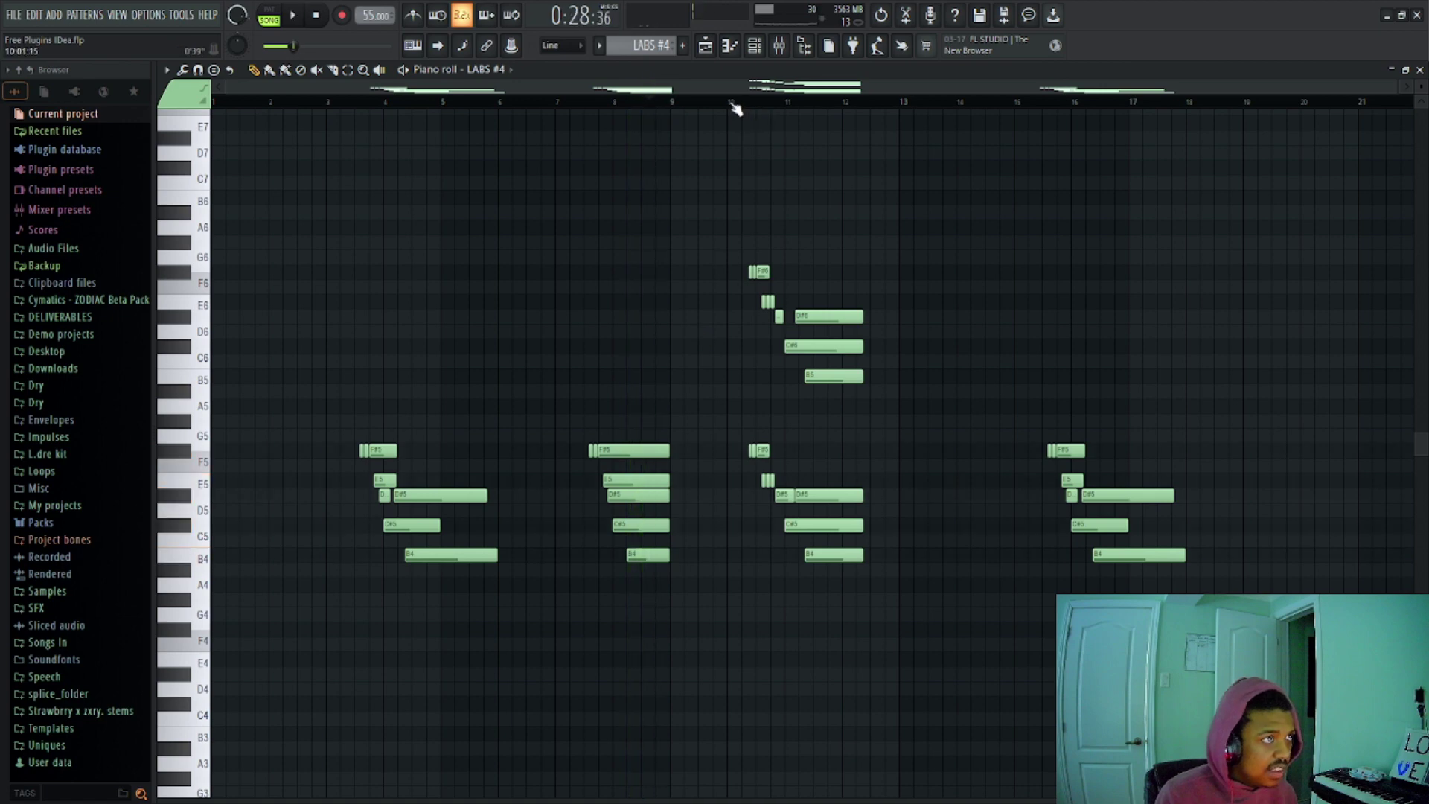
click(722, 49)
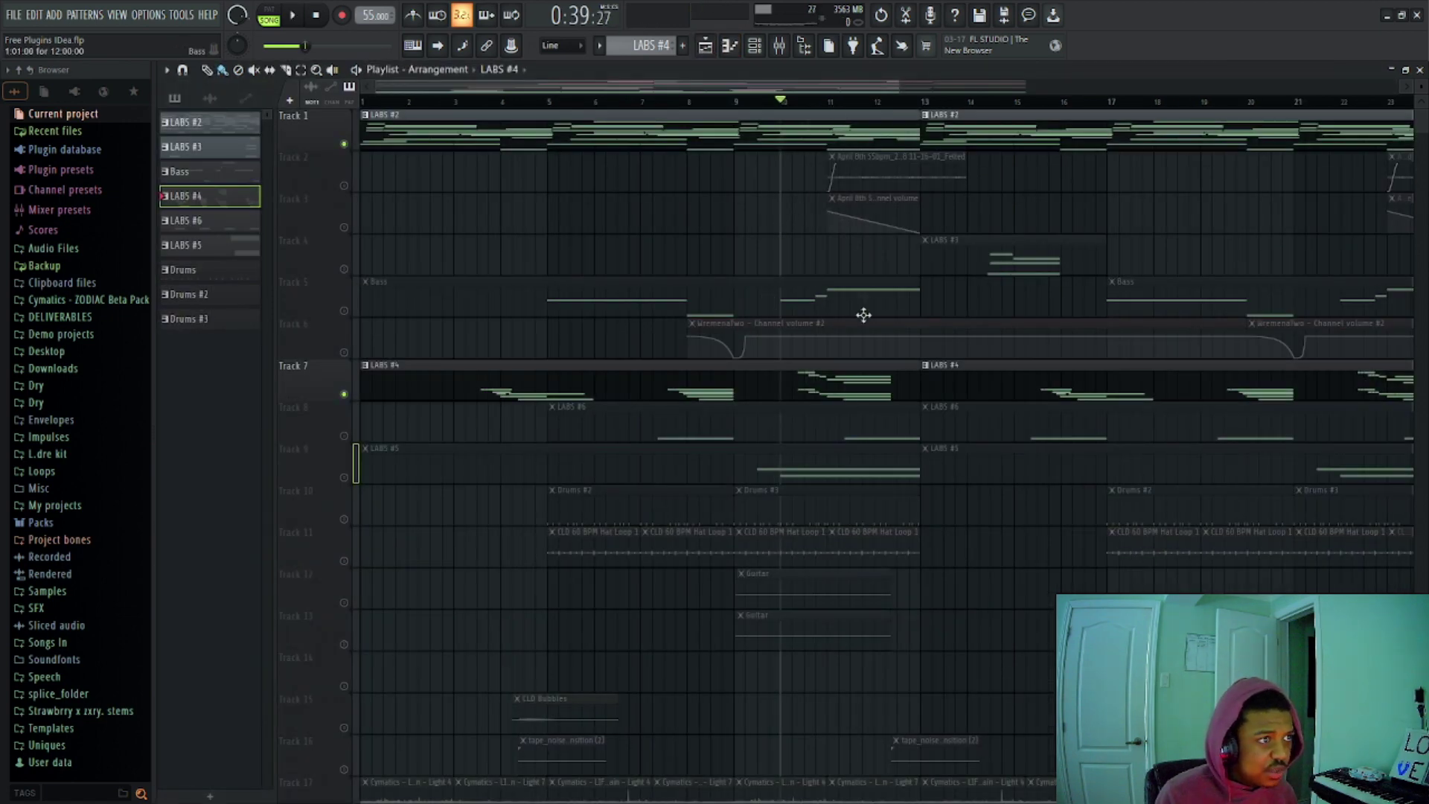
Step: Reopen the LABS #4 notes, listen to the melody once more, and return to the playlist
double_click(828, 388)
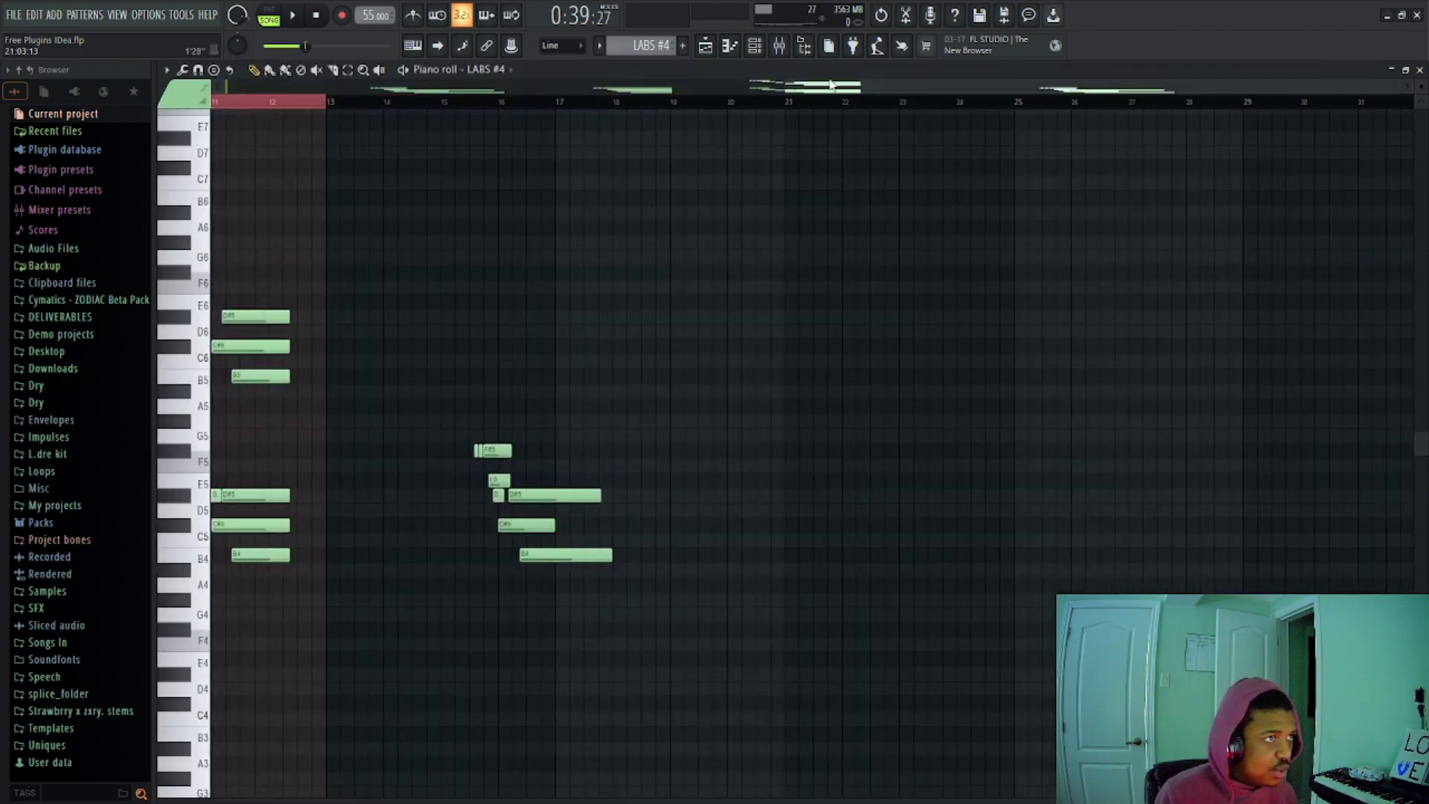
scroll(507, 351, left, 6)
key(space)
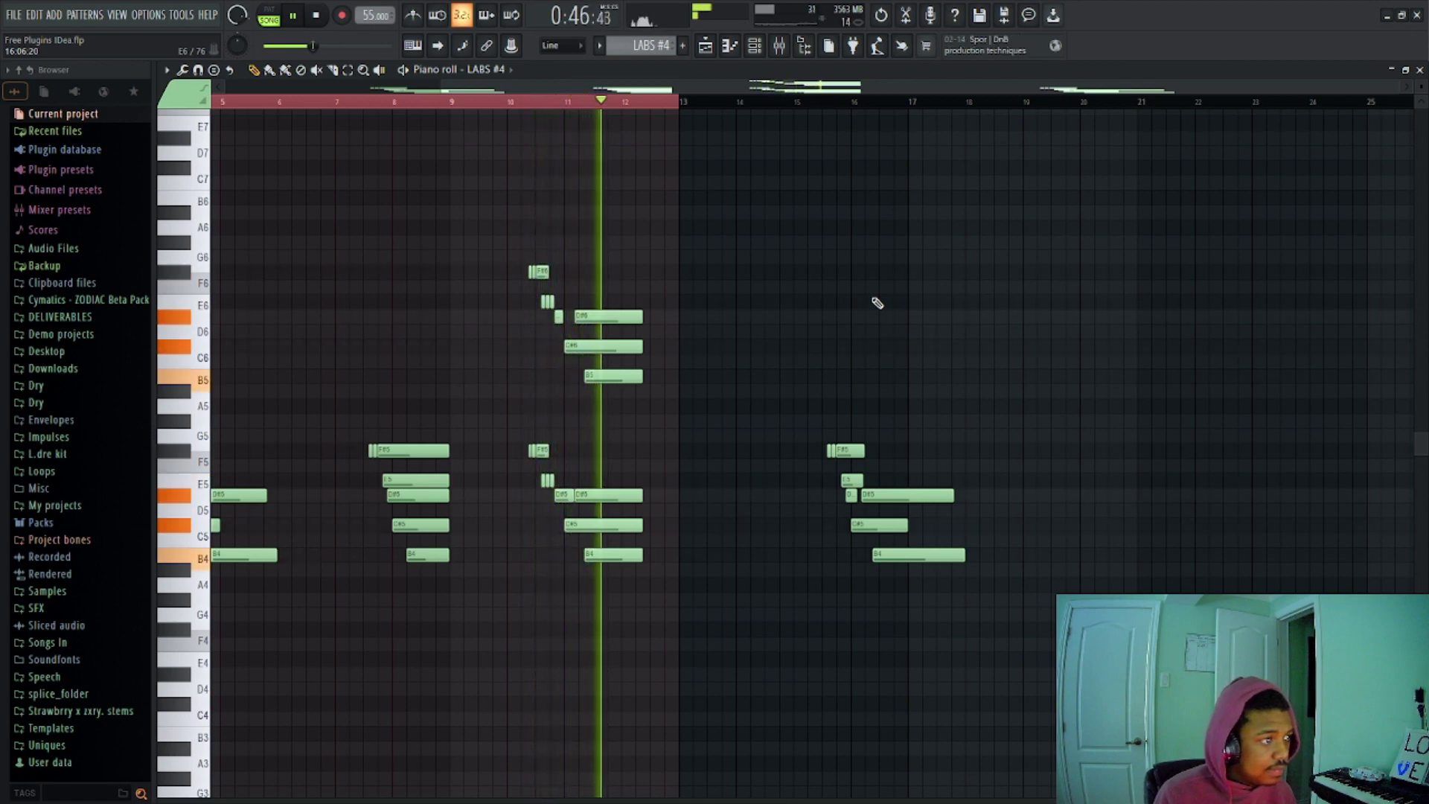
key(space)
key(F5)
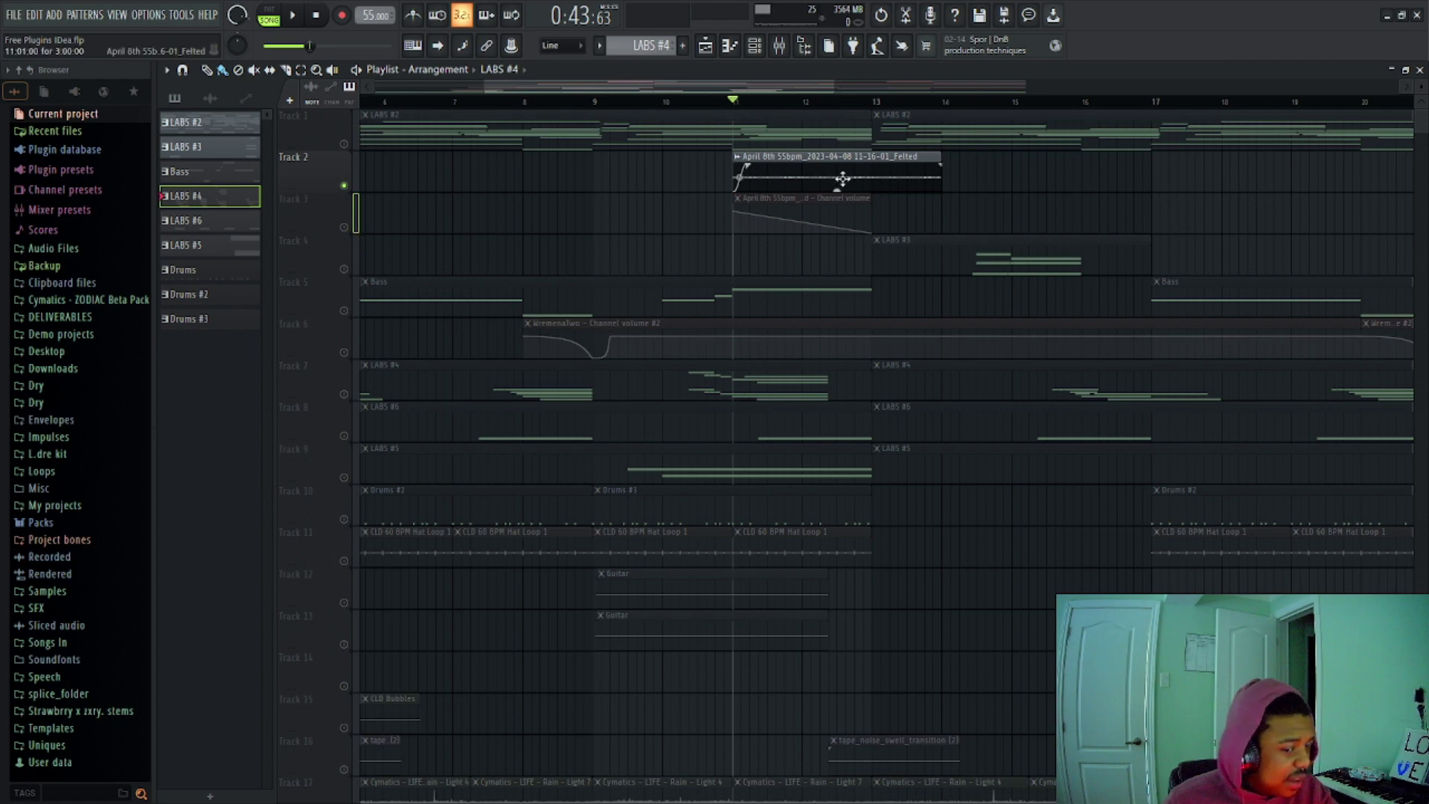
Step: Unmute Track 3 and briefly play the arrangement
click(344, 228)
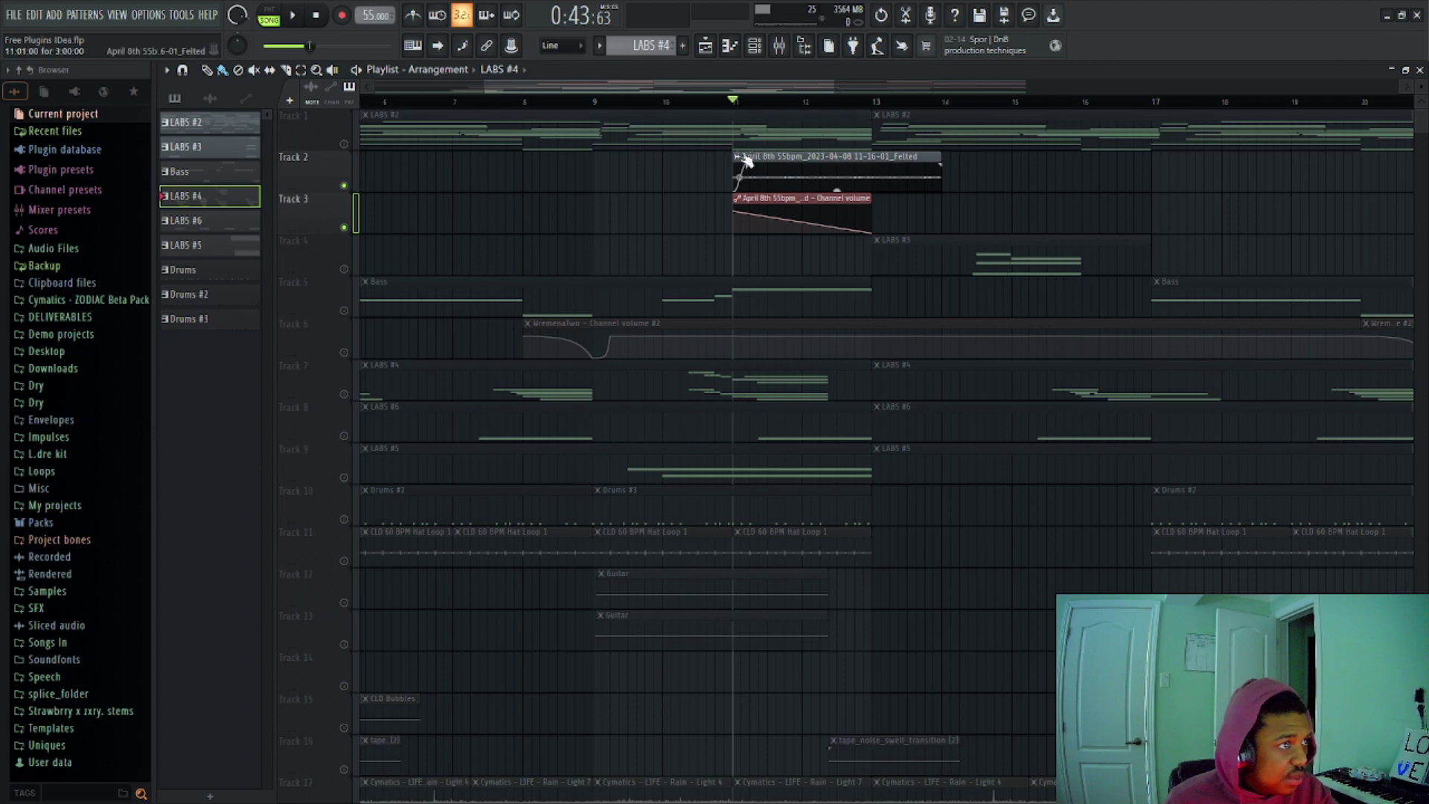
key(space)
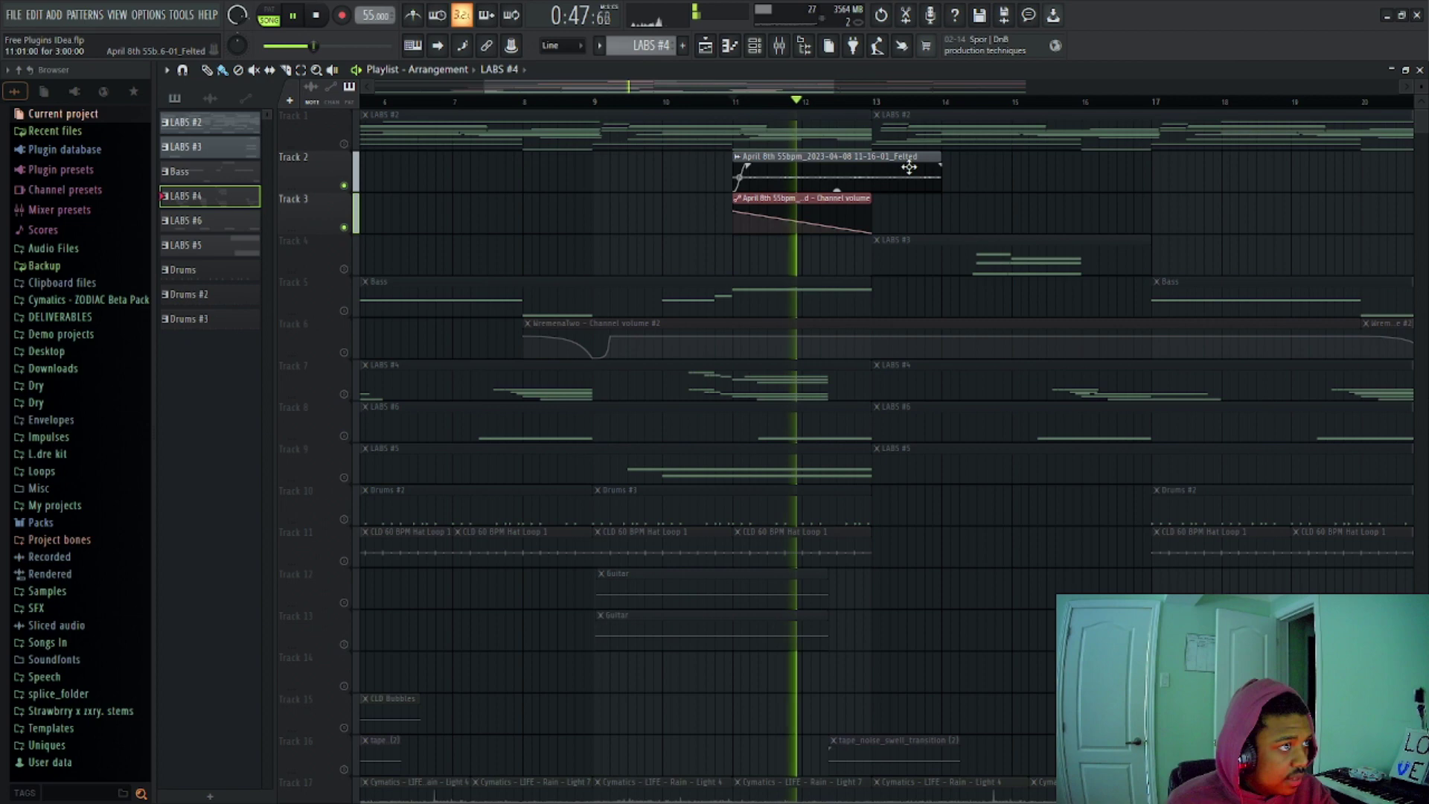
key(space)
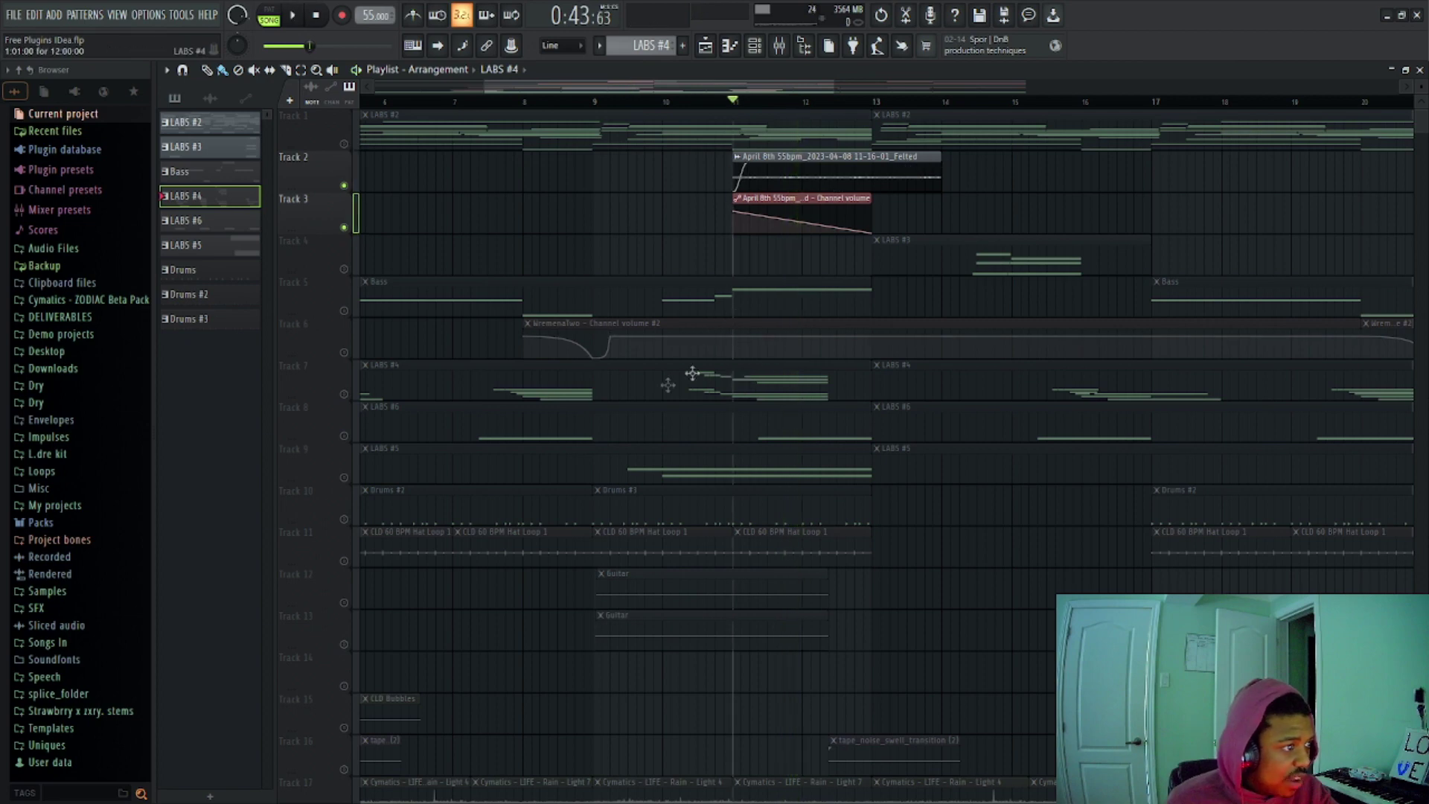
Step: Unmute Tracks 7 and 1 and play the arrangement from bar 10.5
click(344, 394)
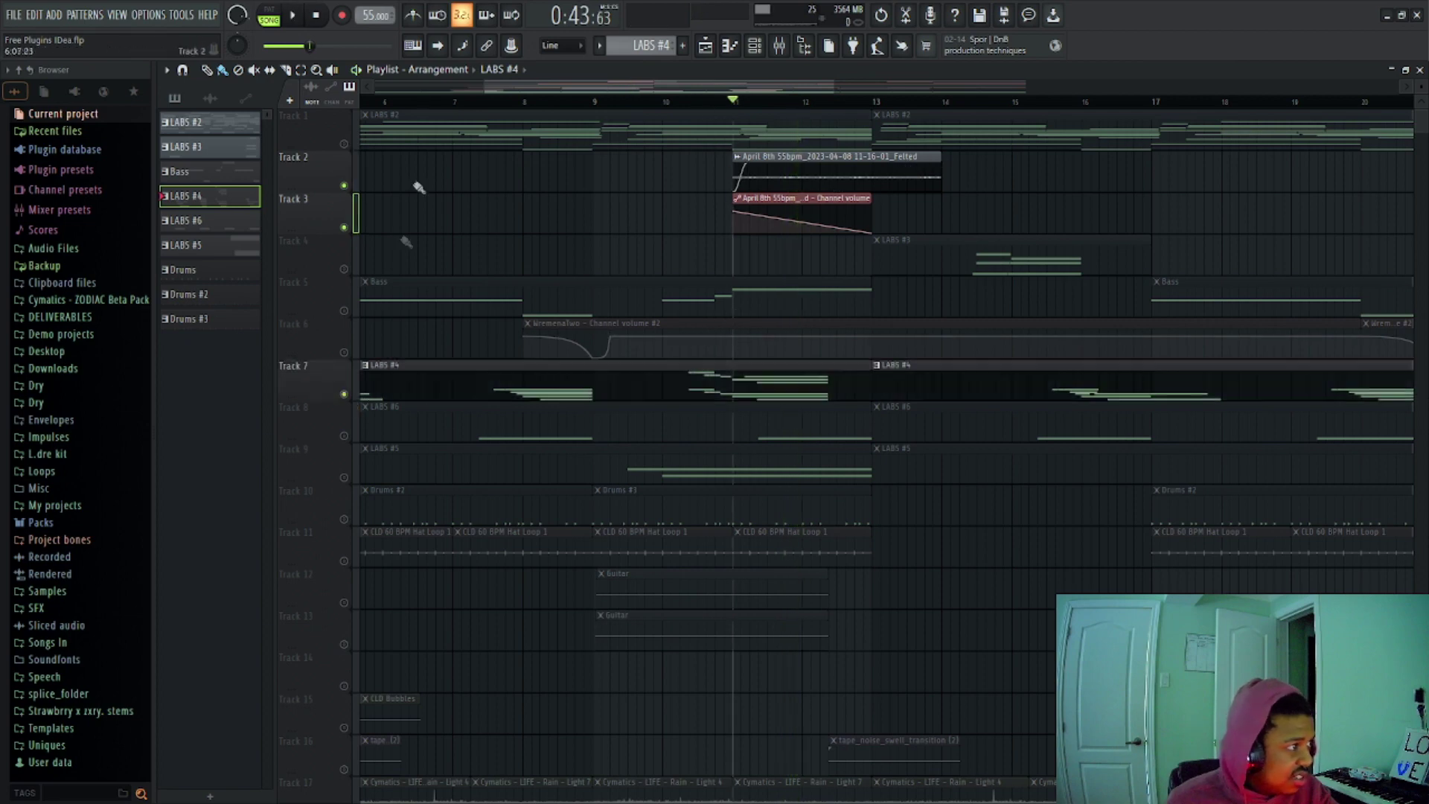
click(344, 144)
drag(728, 100, 697, 110)
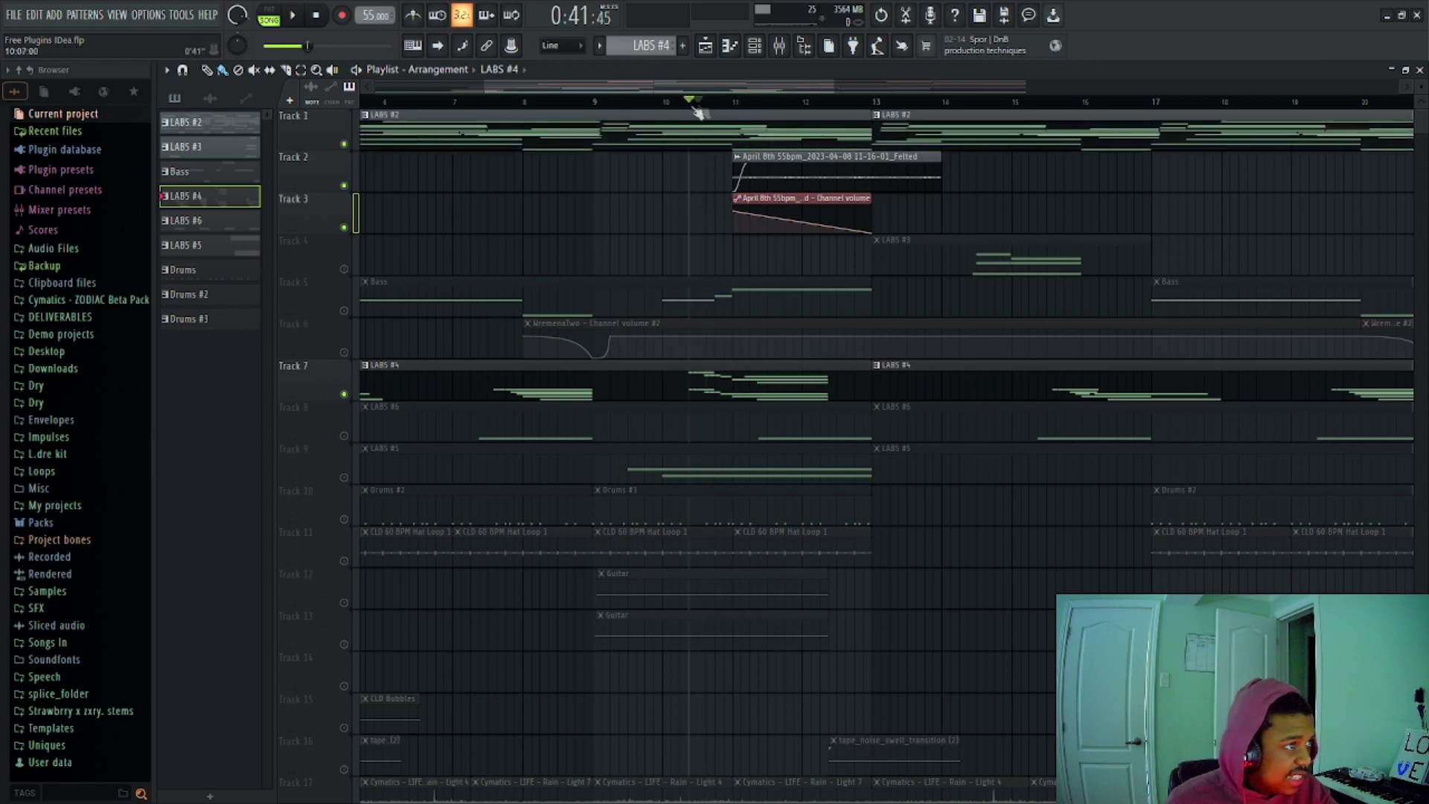
key(space)
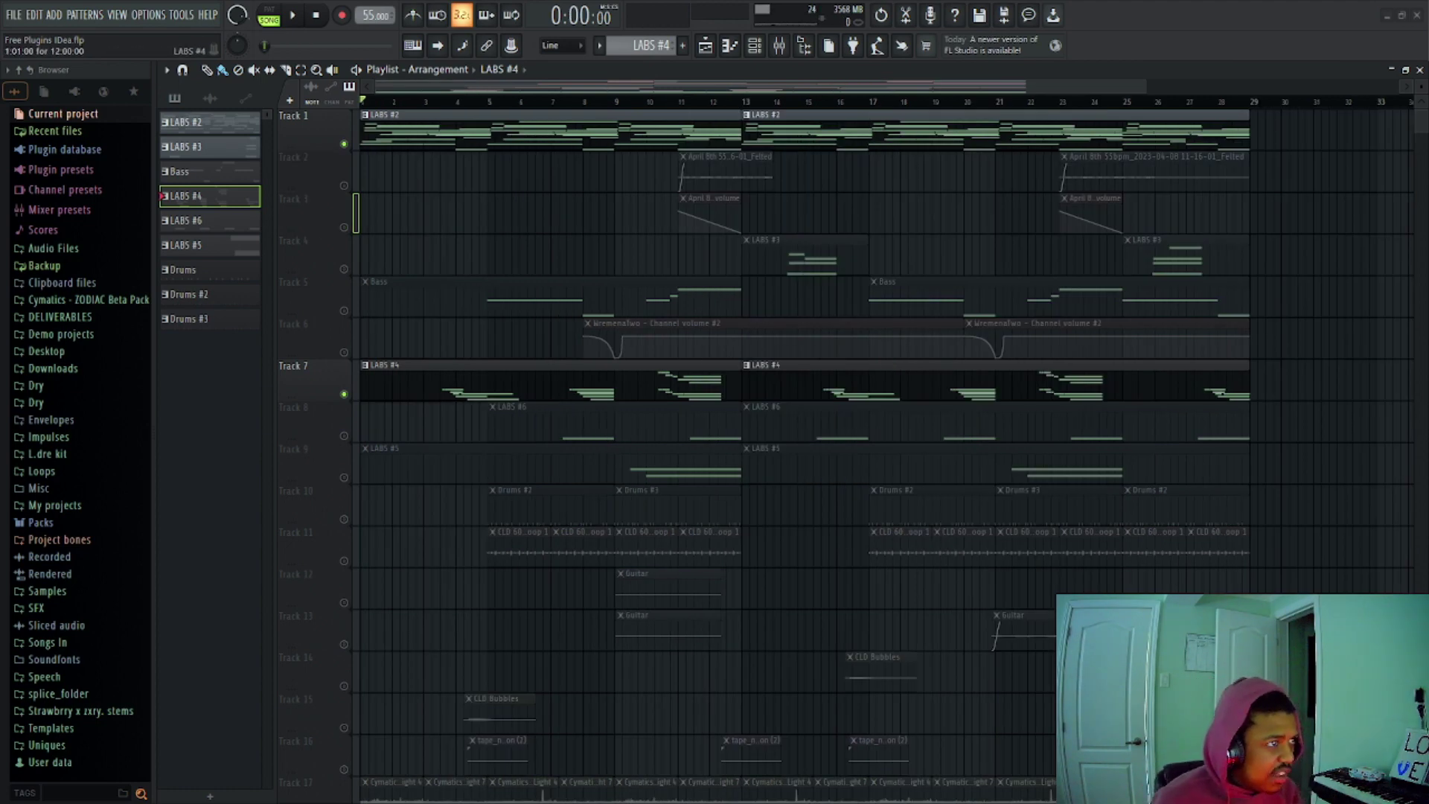
Step: In the mixer, view the Wider effect on the Felt Cassette insert, then close it
click(780, 46)
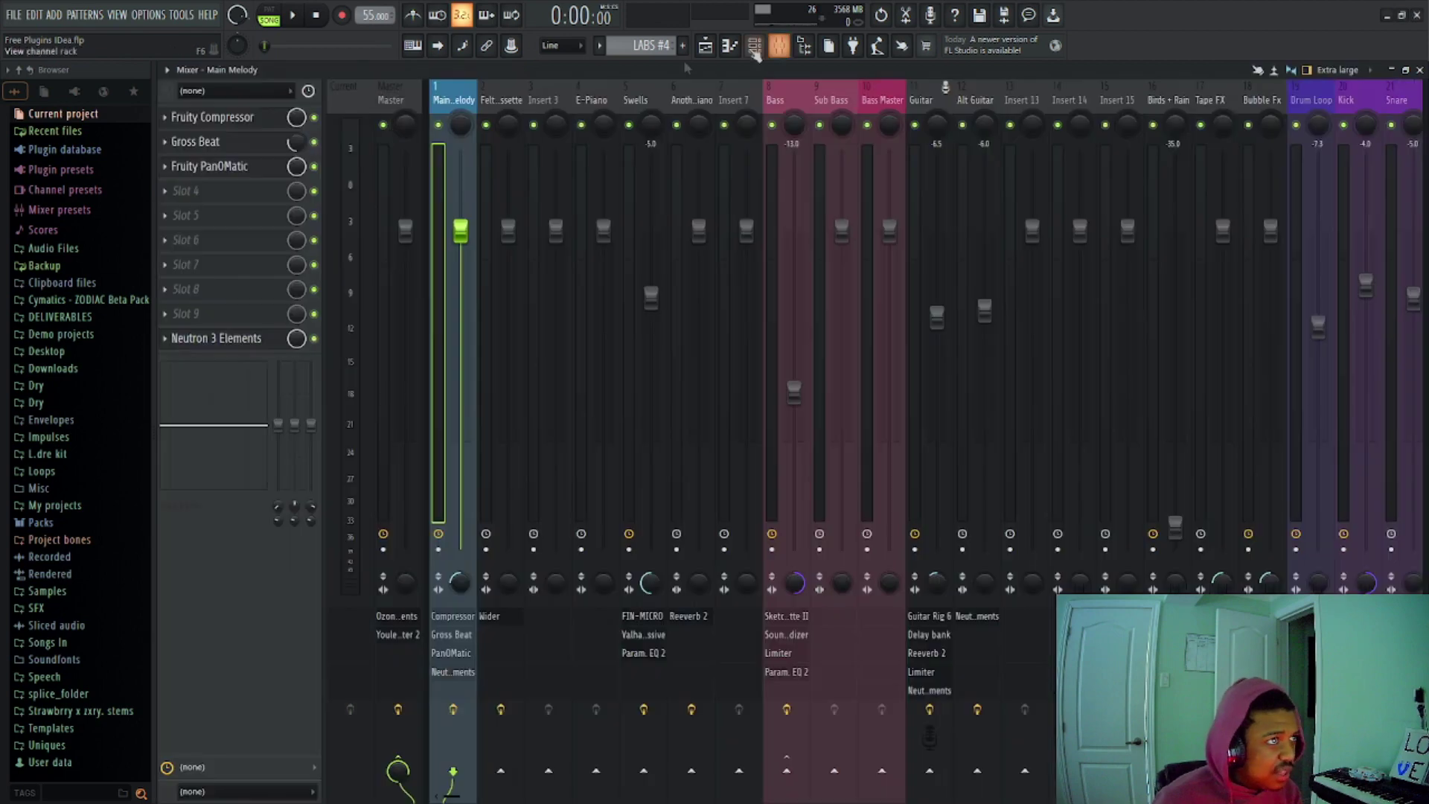
click(523, 103)
click(199, 339)
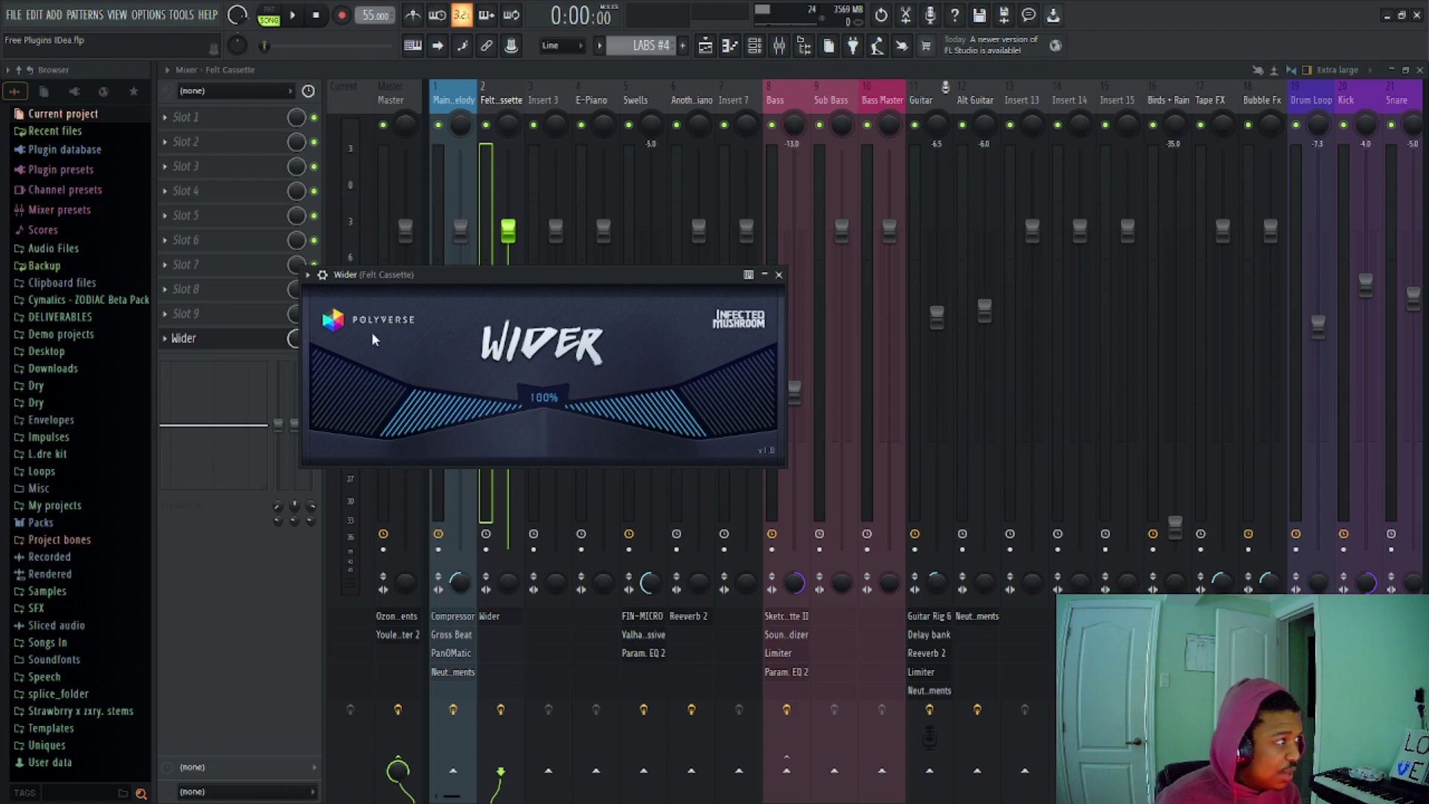
click(778, 274)
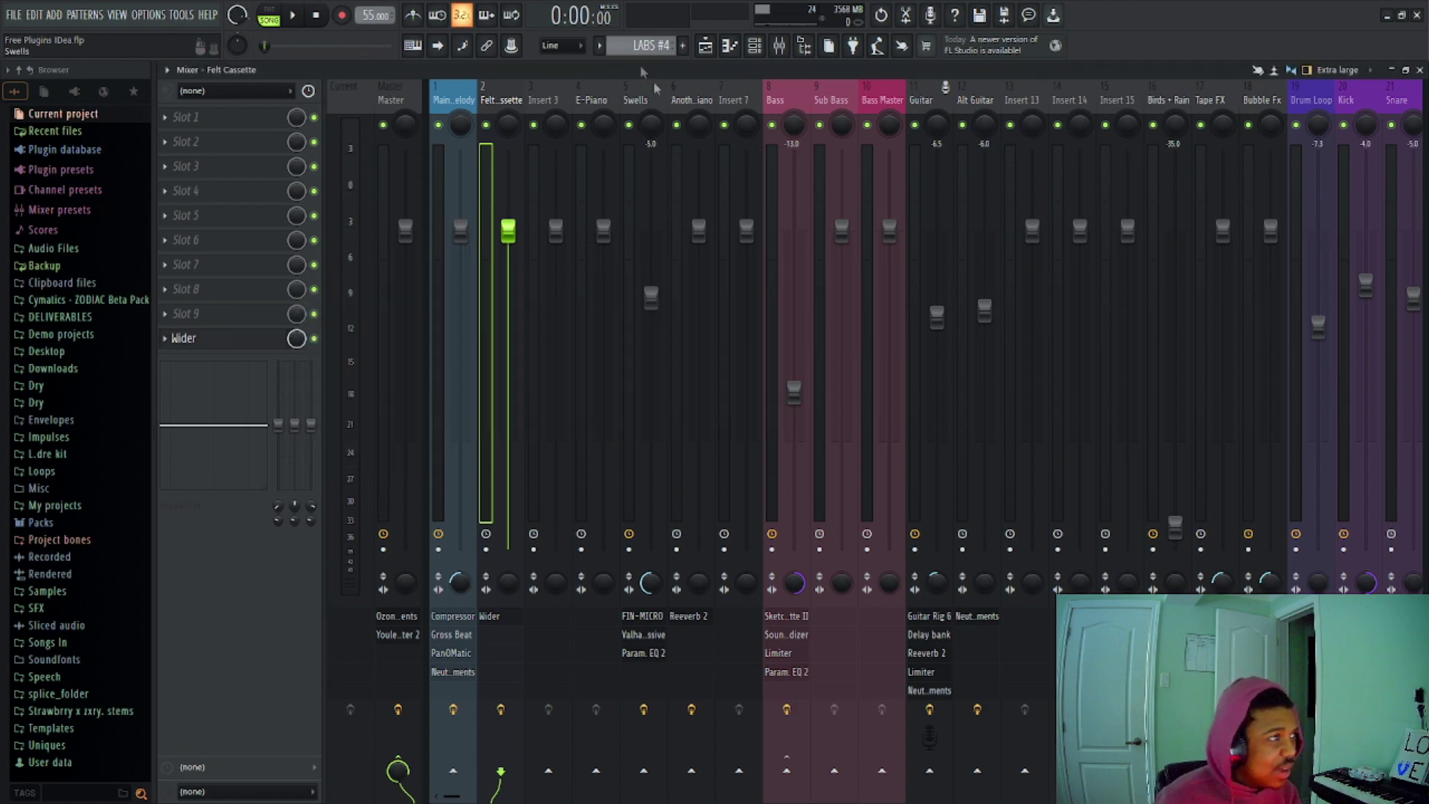
Step: Back in the playlist, unmute Track 2 and solo Track 1
click(706, 49)
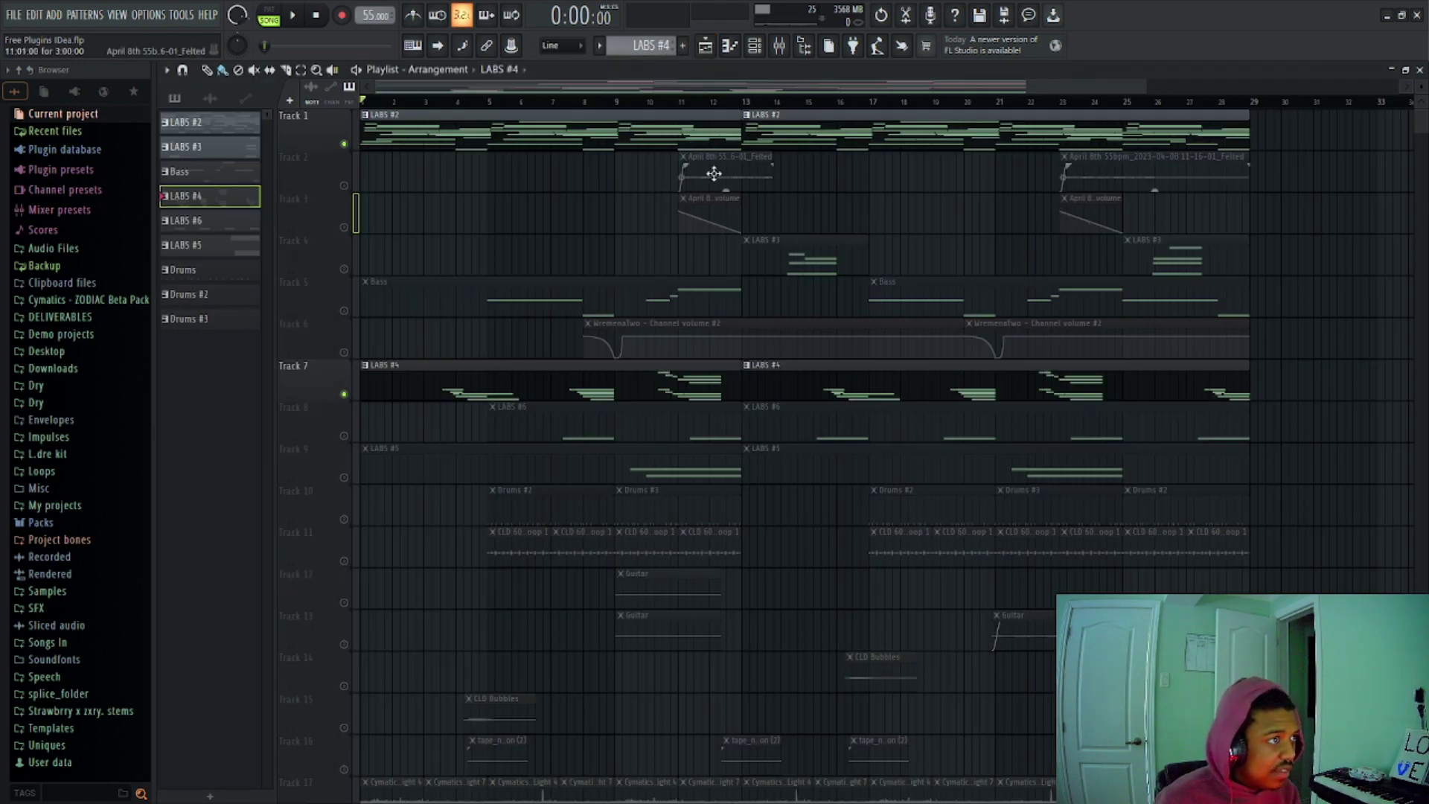
click(344, 185)
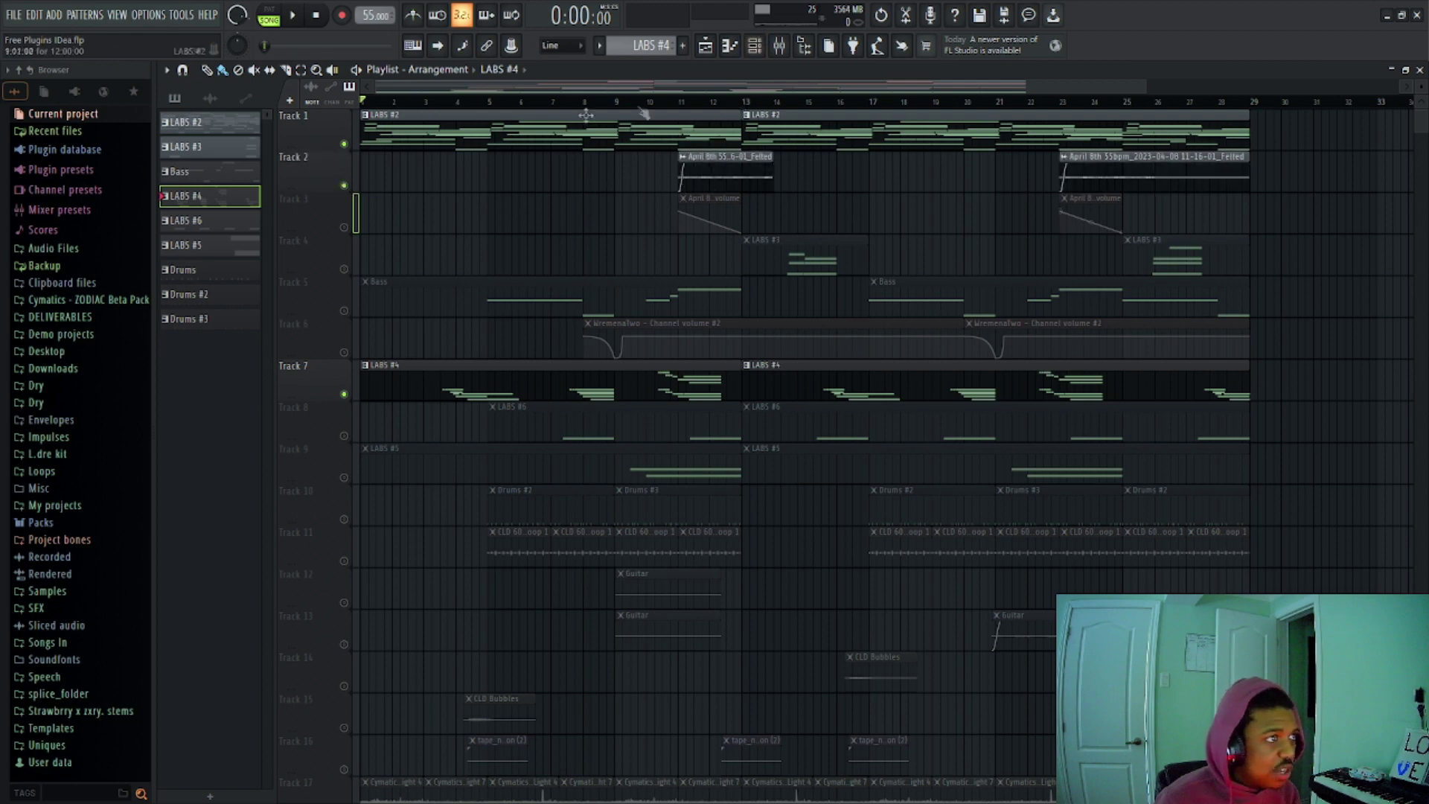
right_click(343, 144)
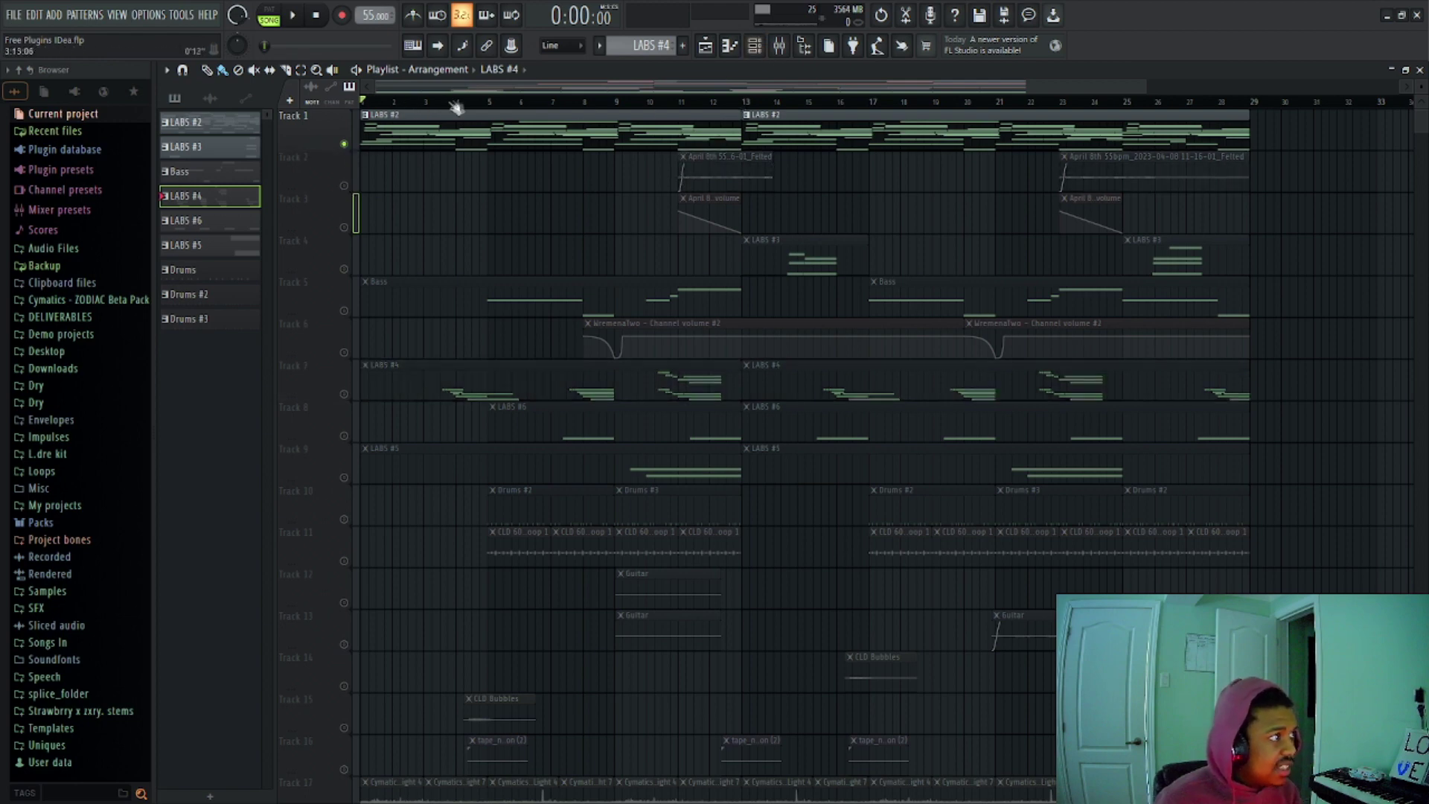
Step: Open the mixer and view the Fruity Compressor on the Main Melody insert
click(754, 46)
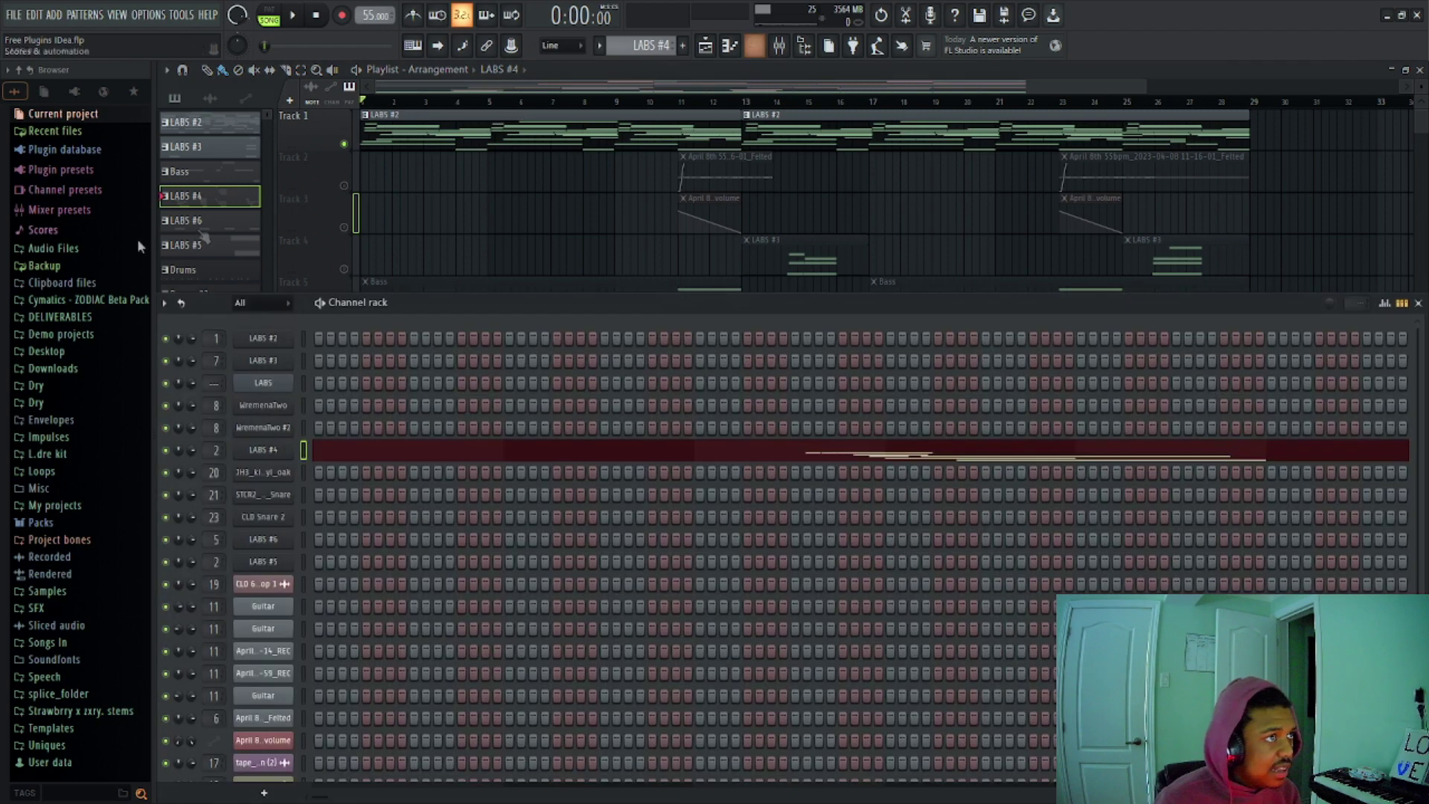
click(779, 45)
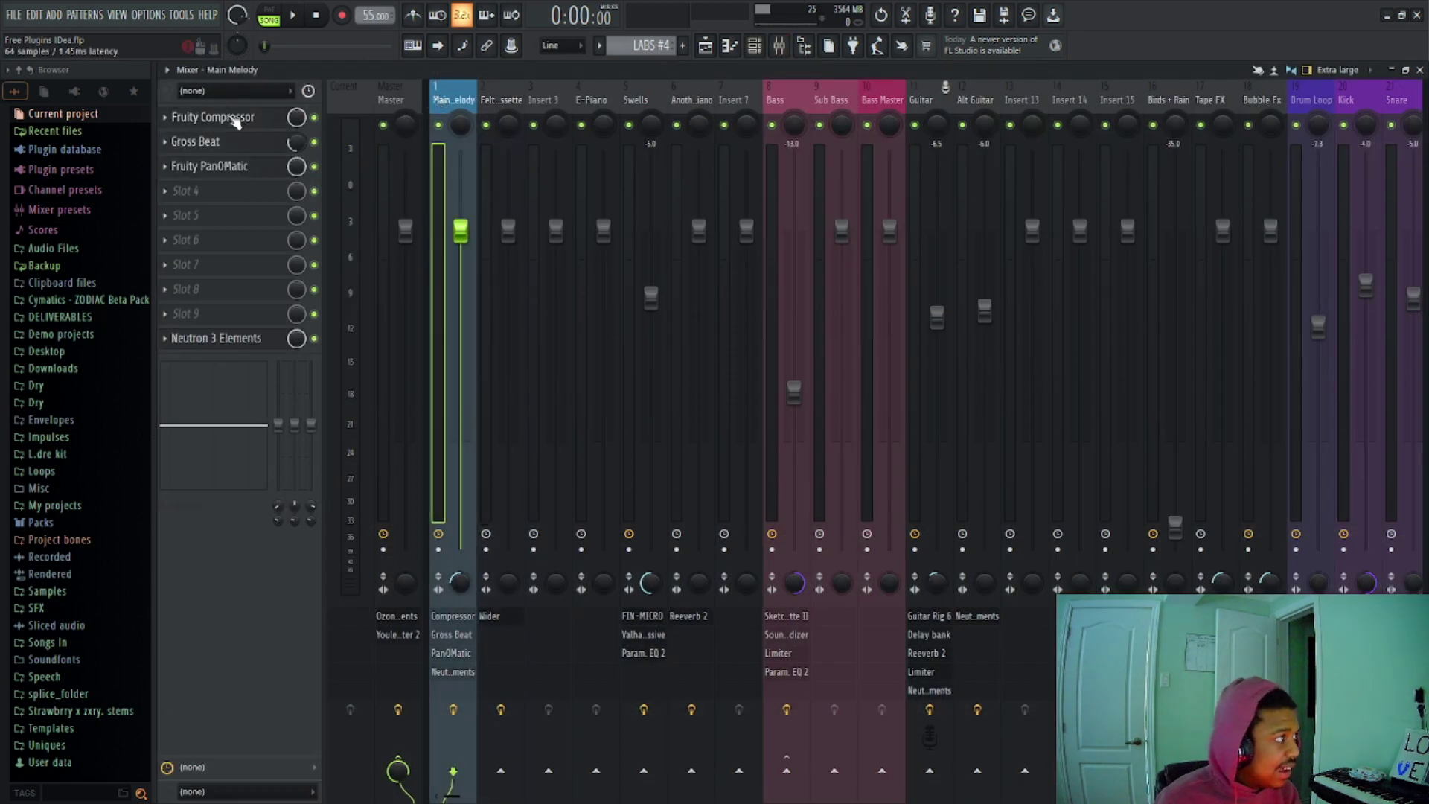
click(224, 117)
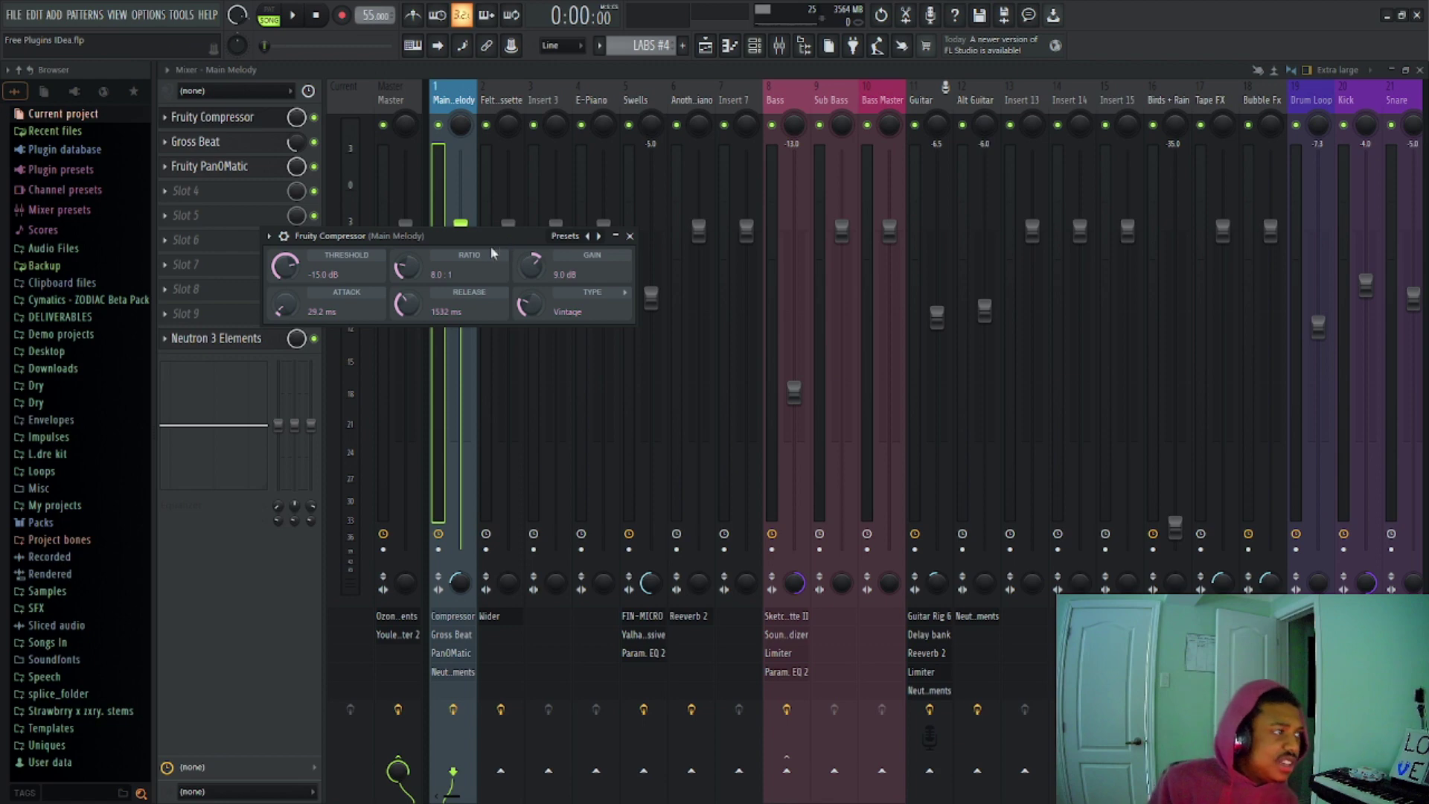
click(629, 236)
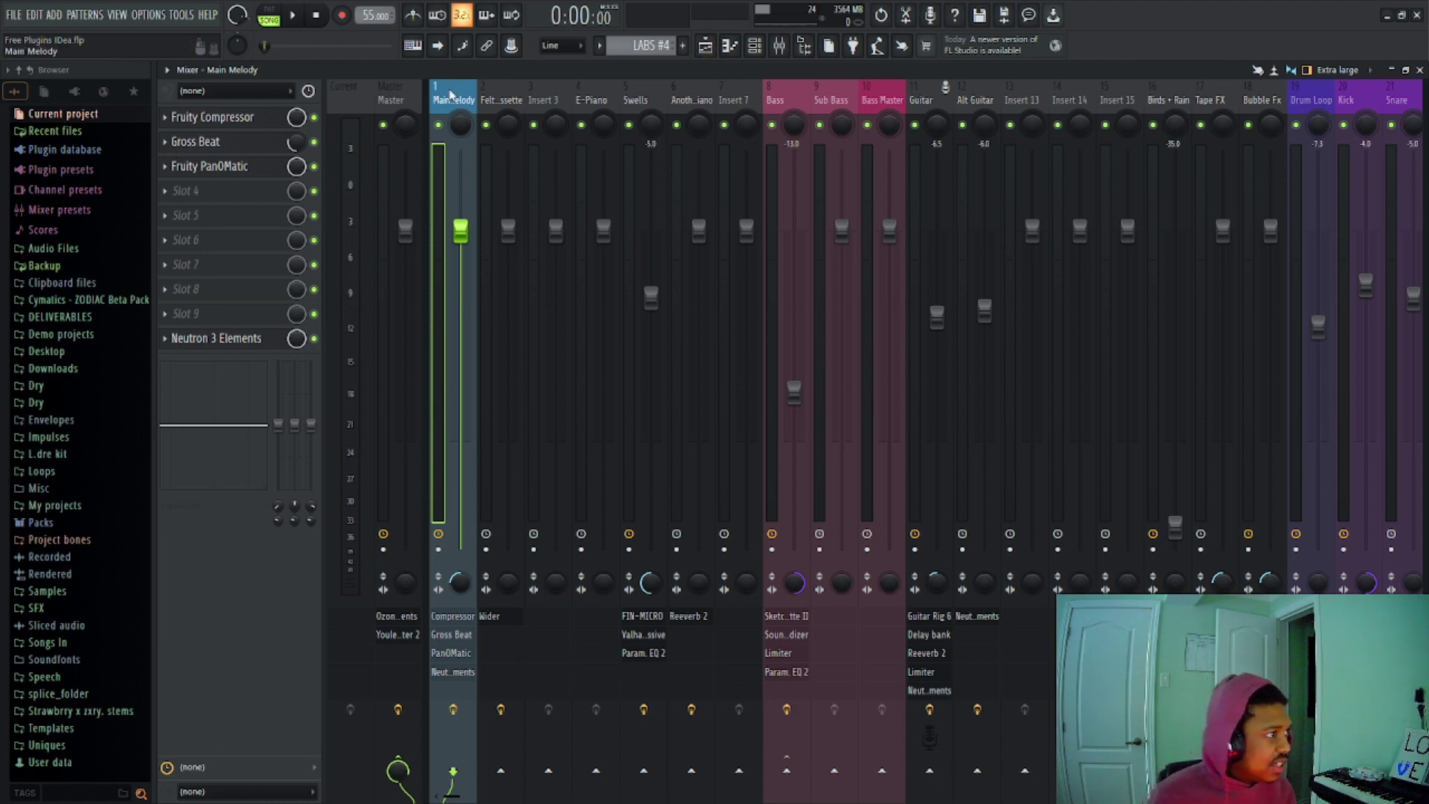
Step: Open and close the Gross Beat and Neutron 3 Elements effect windows in turn
key(F6)
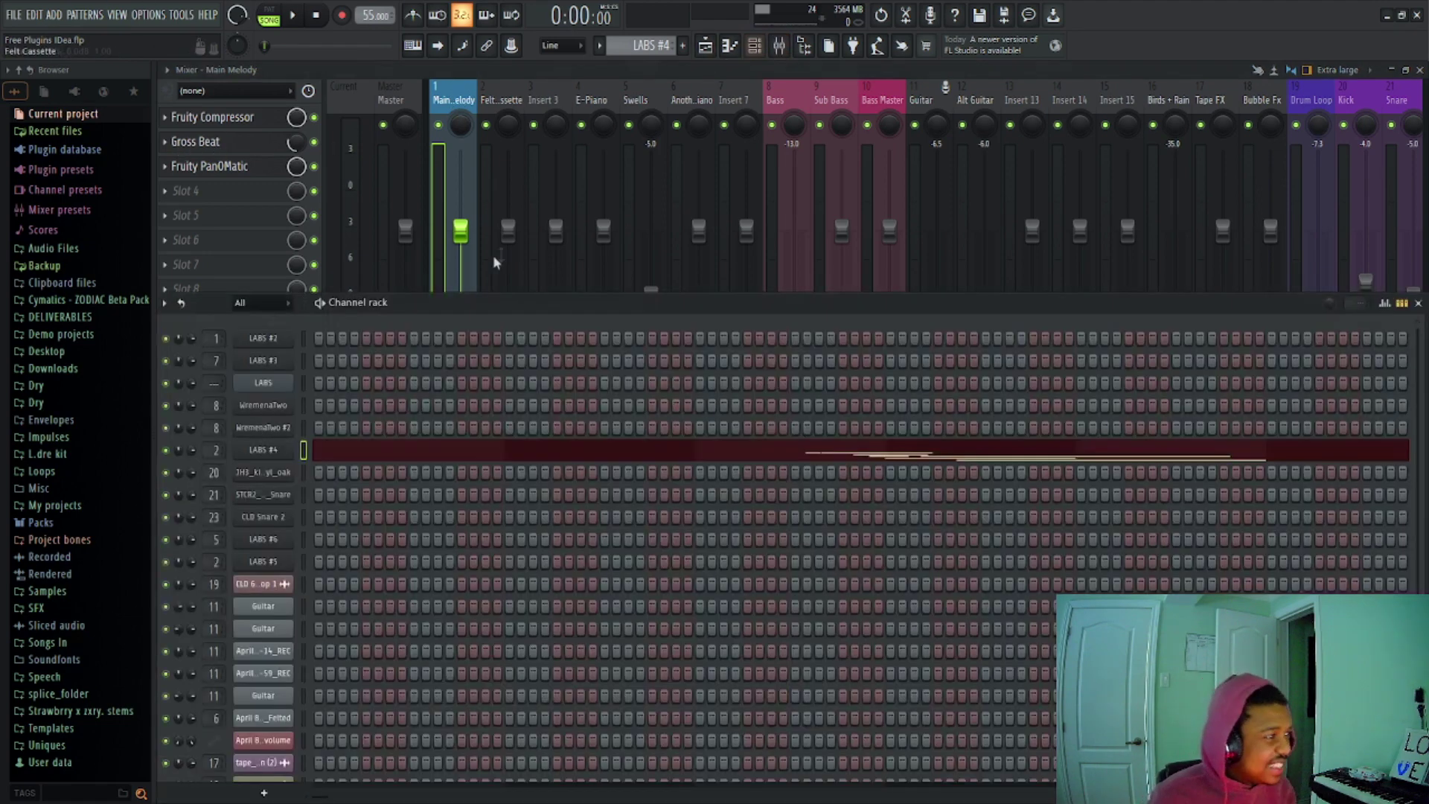
key(F6)
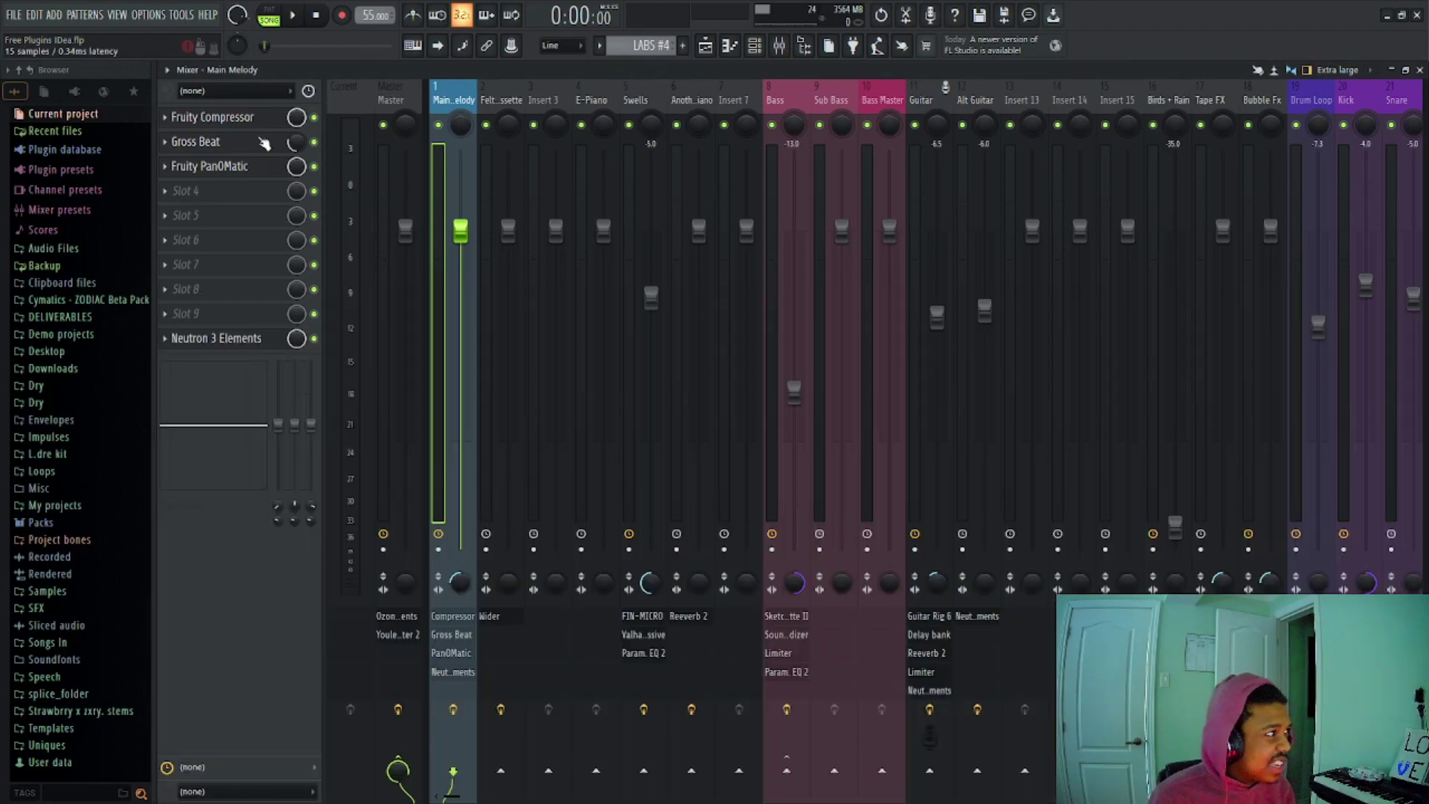
click(195, 143)
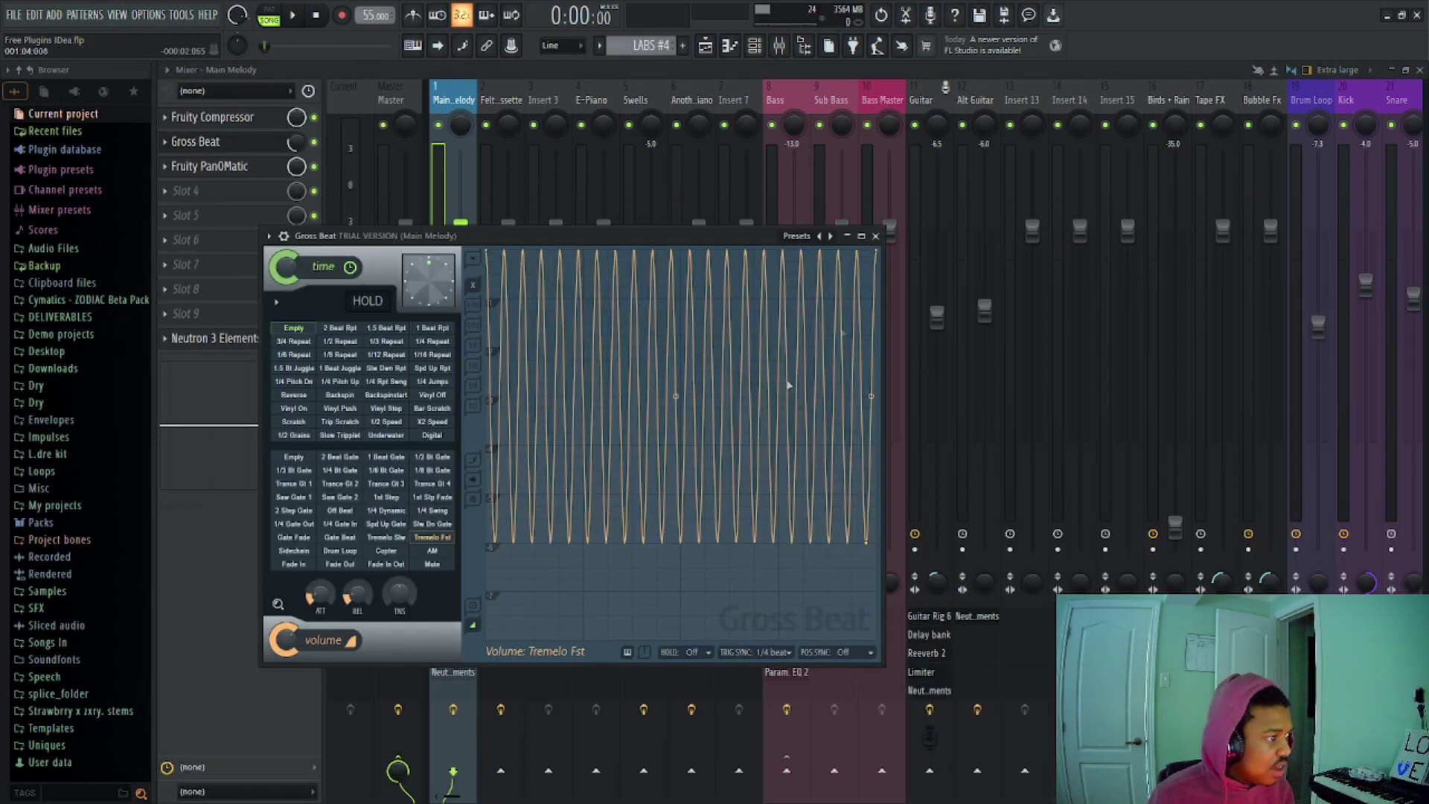
click(277, 143)
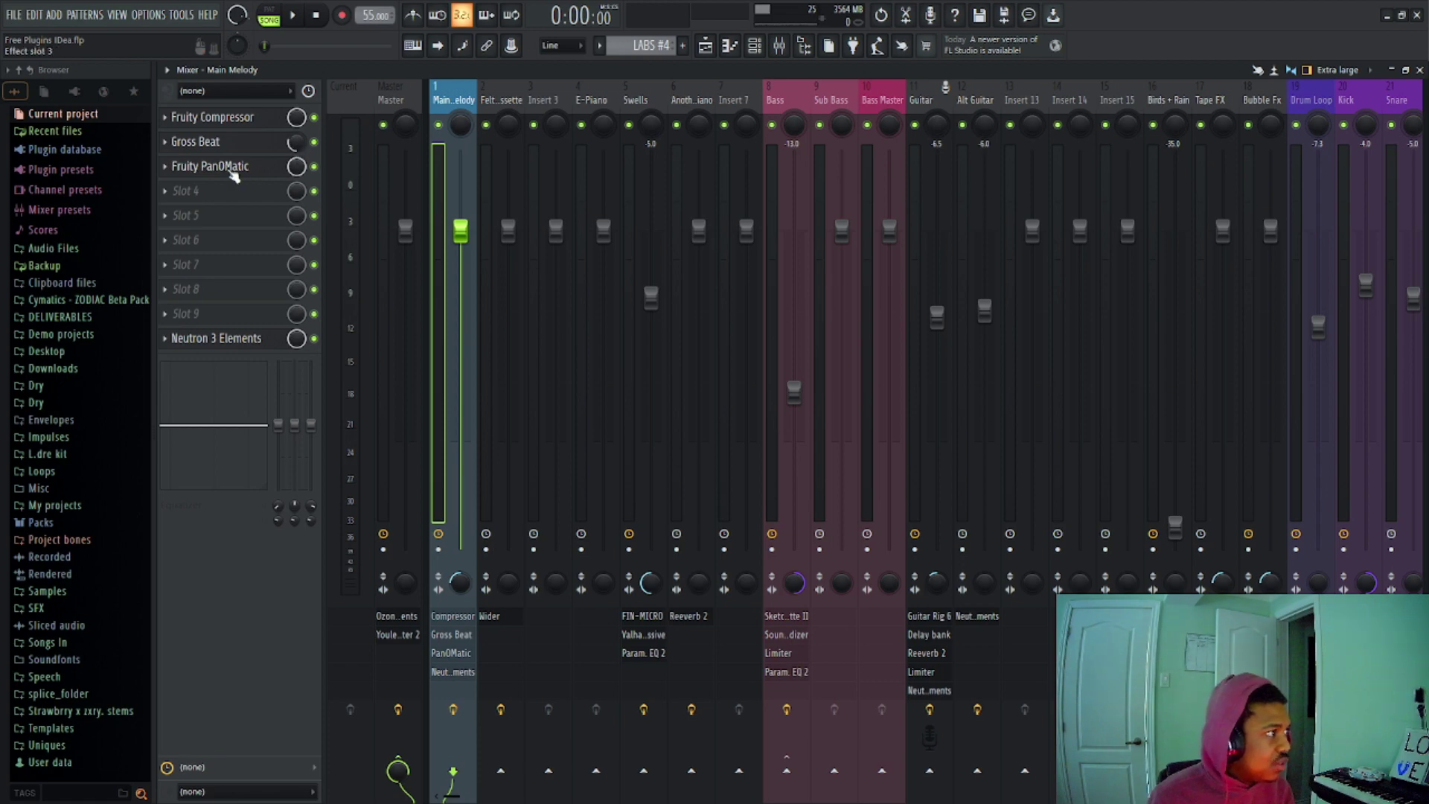
click(237, 341)
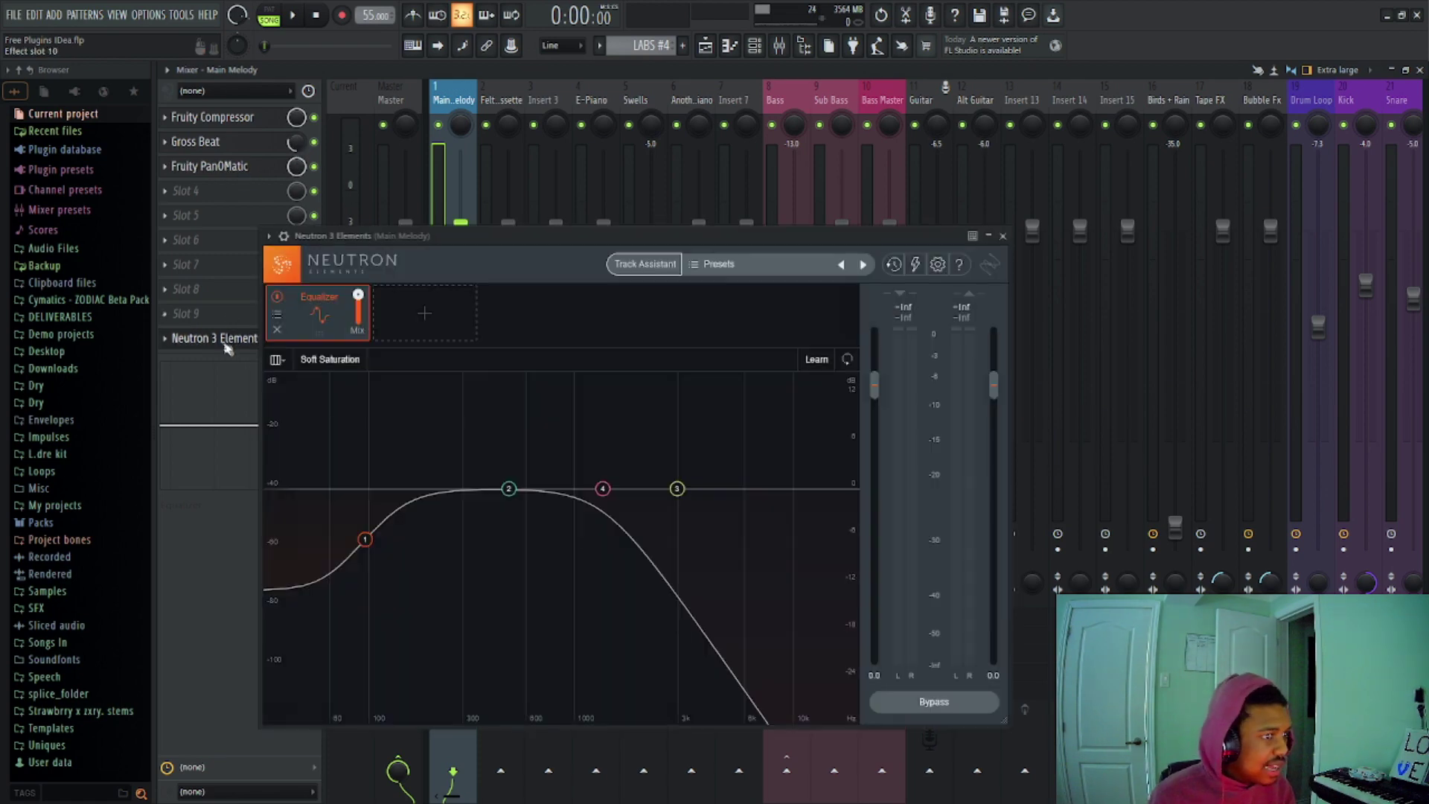
click(1002, 235)
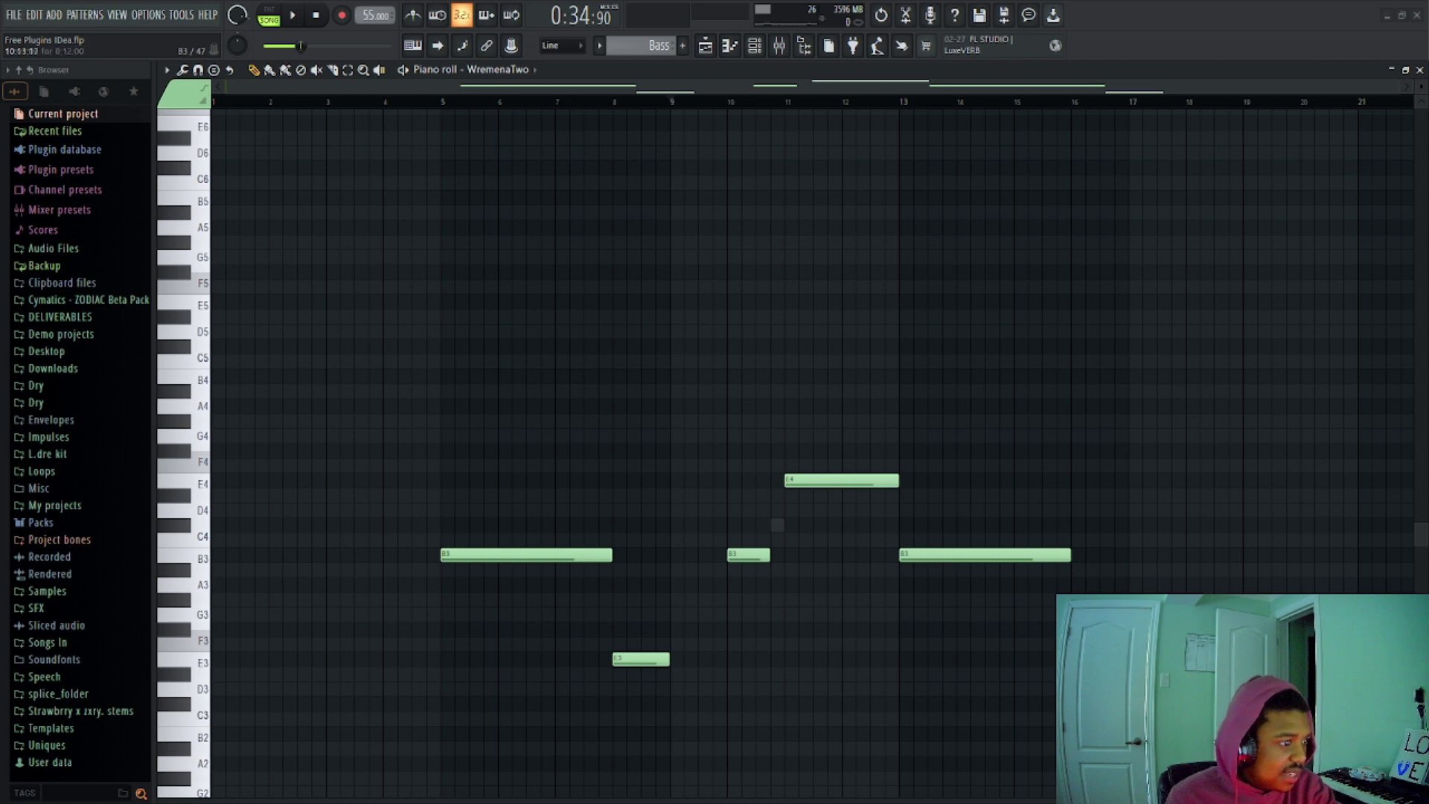
Step: Load WremenaTwo #2 into the piano roll, then bring up the mixer's Bass insert
key(F6)
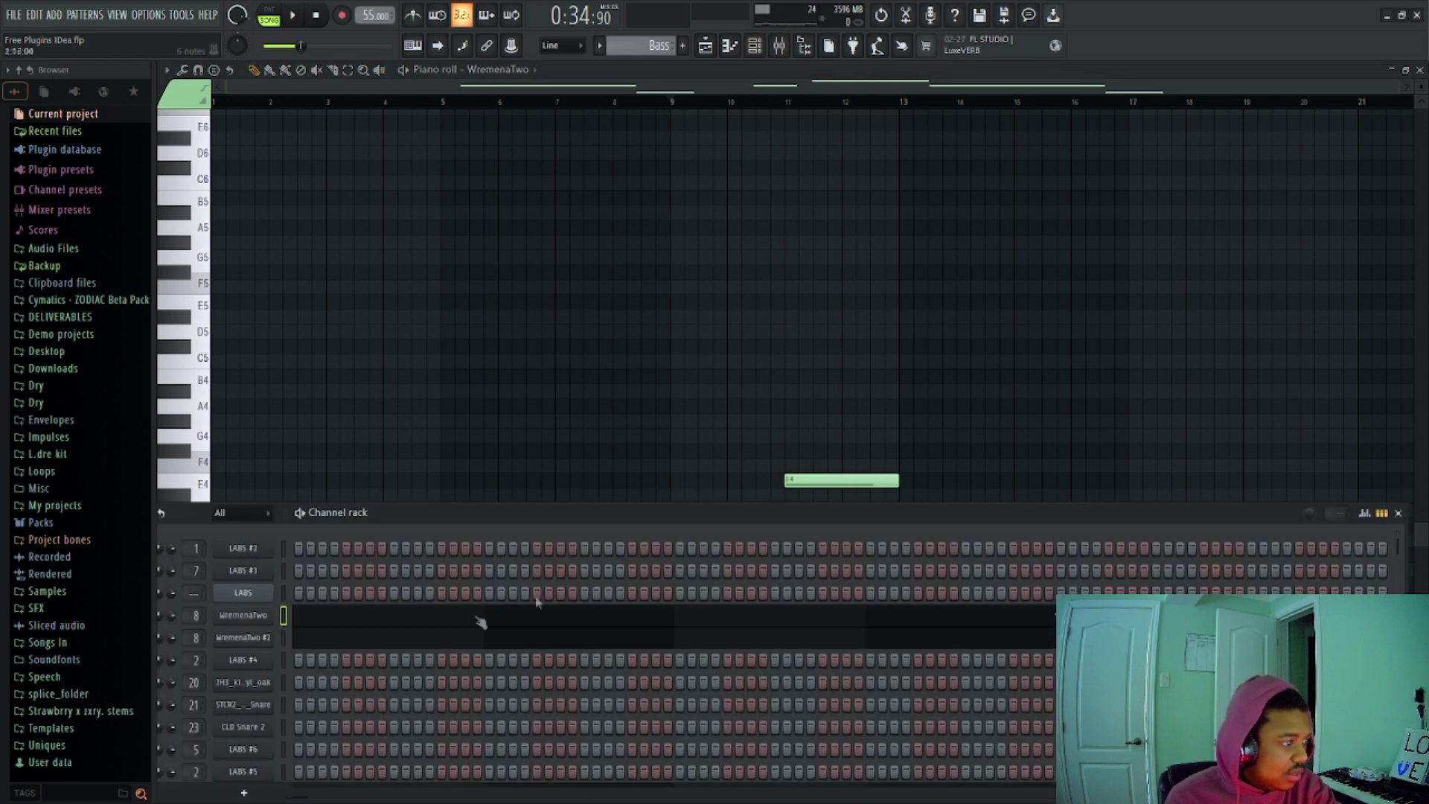
click(313, 637)
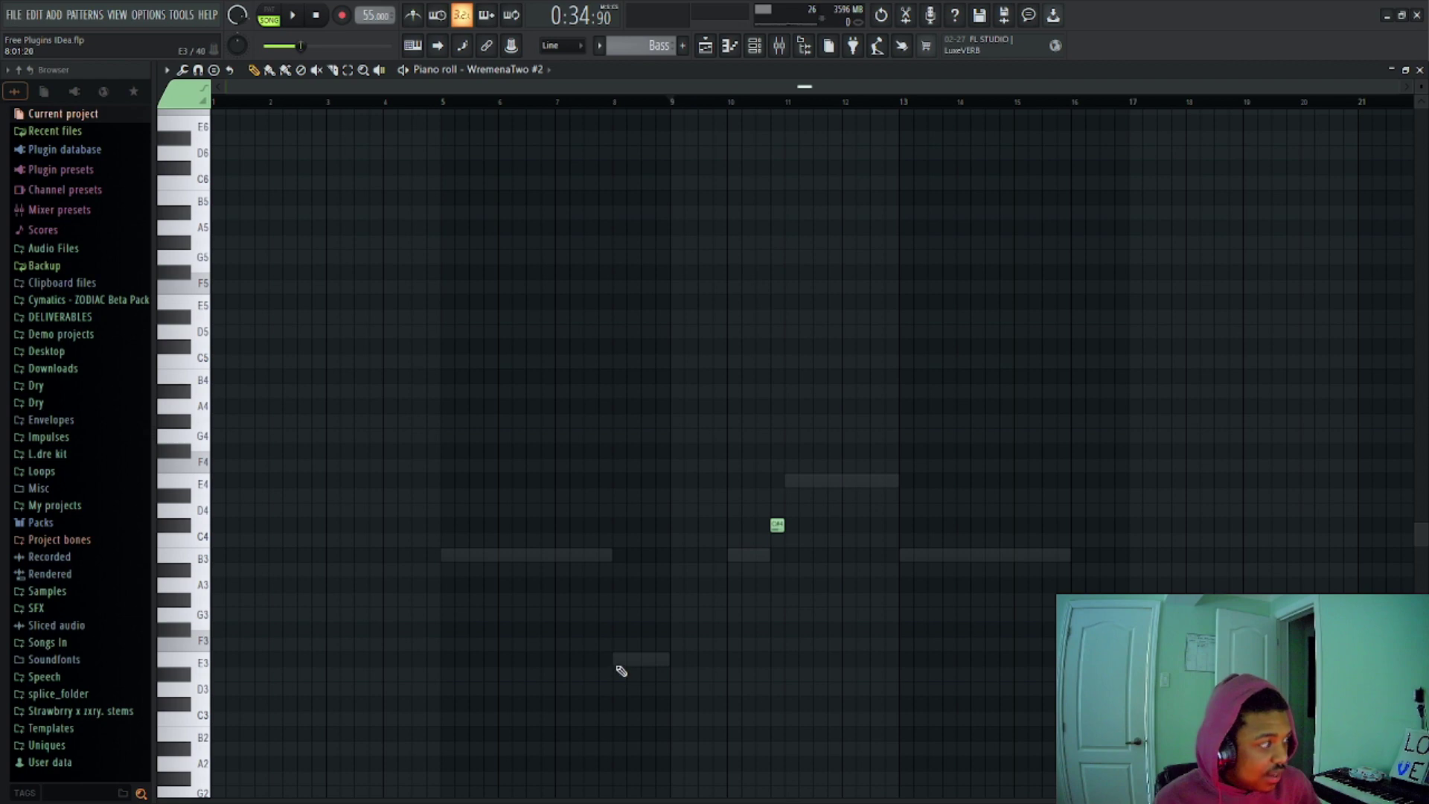
key(F9)
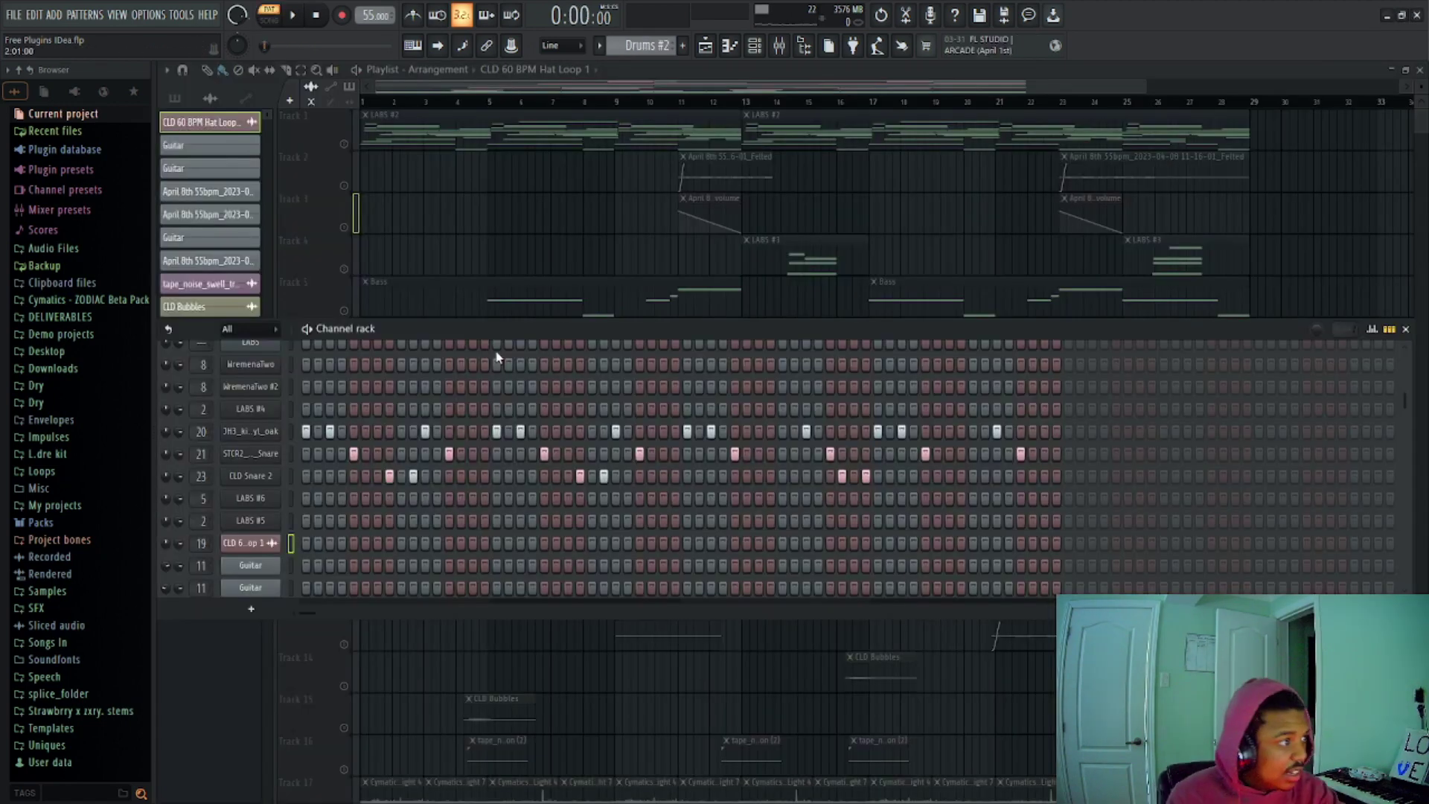
Step: Hide the channel rack to reveal the playlist arrangement
key(F6)
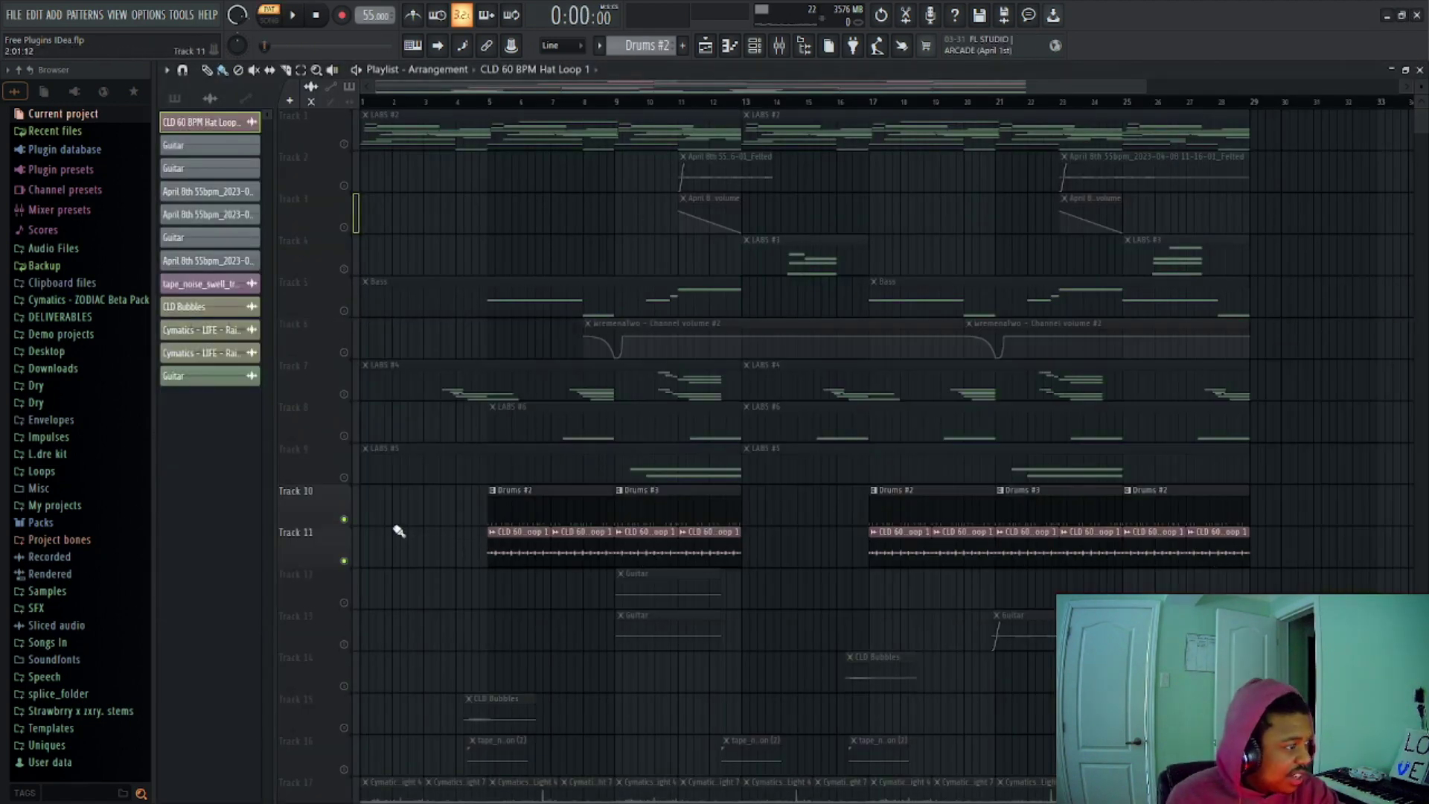
Step: Set the song position to bar 5, open the Drums #2 kick notes, and start playback
click(488, 100)
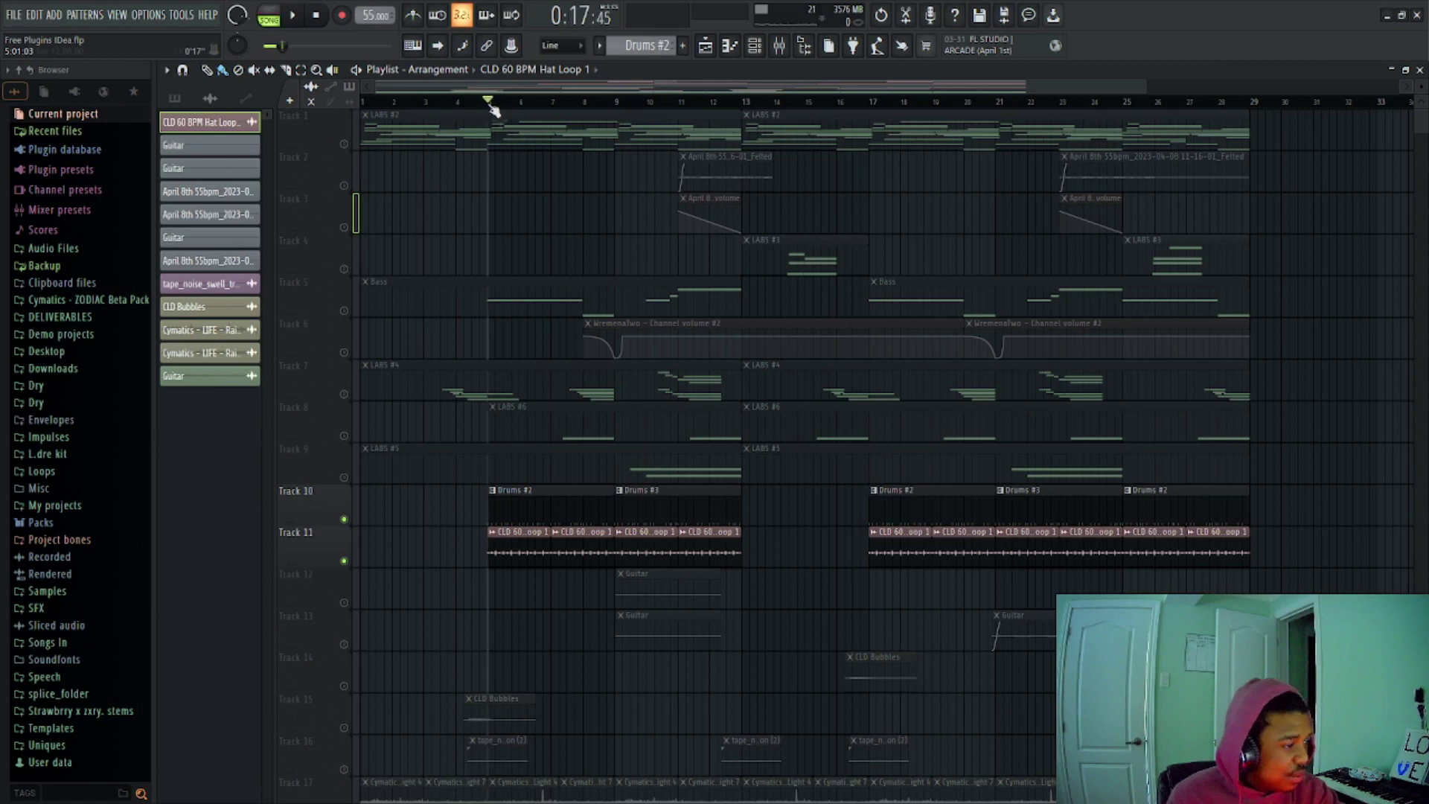
double_click(555, 507)
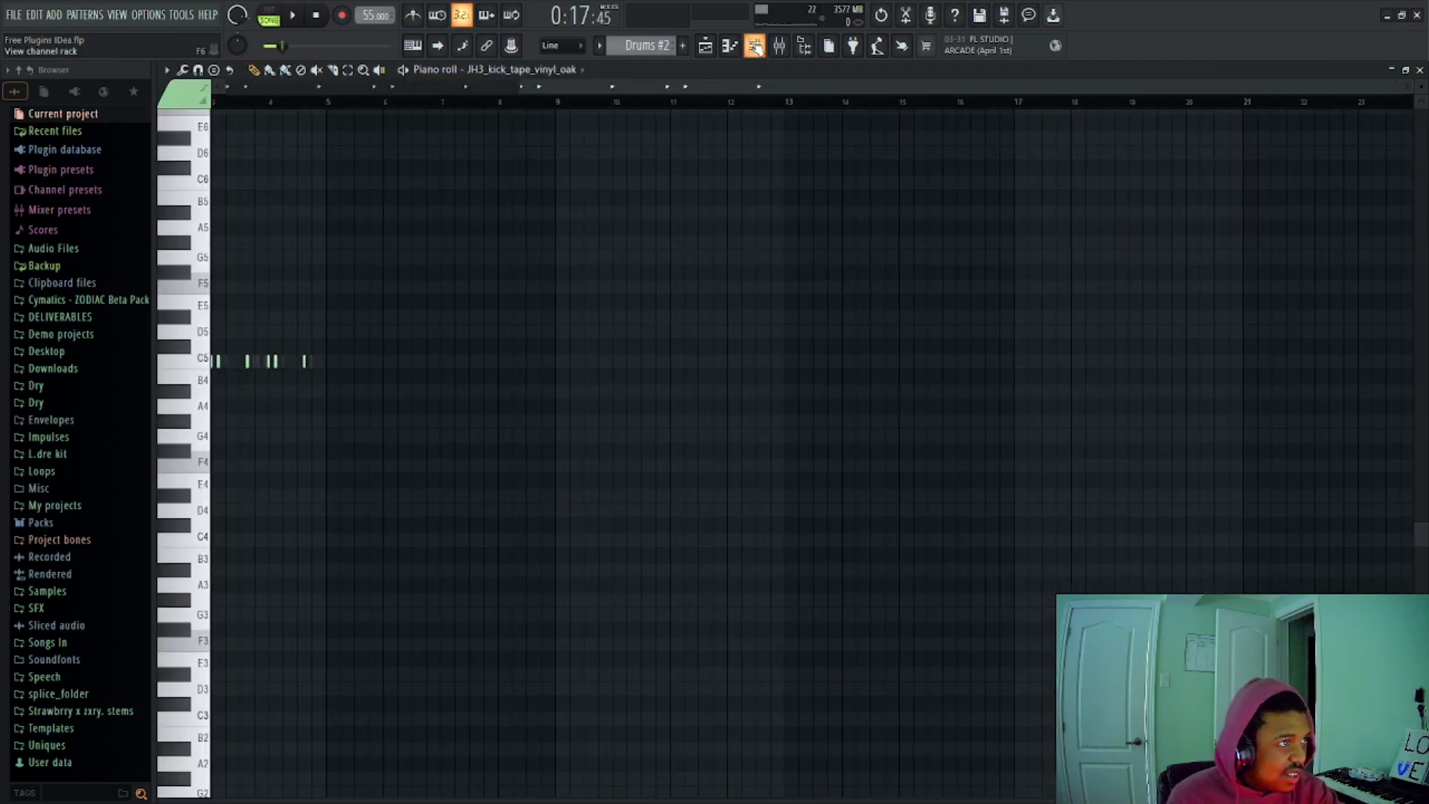
key(F6)
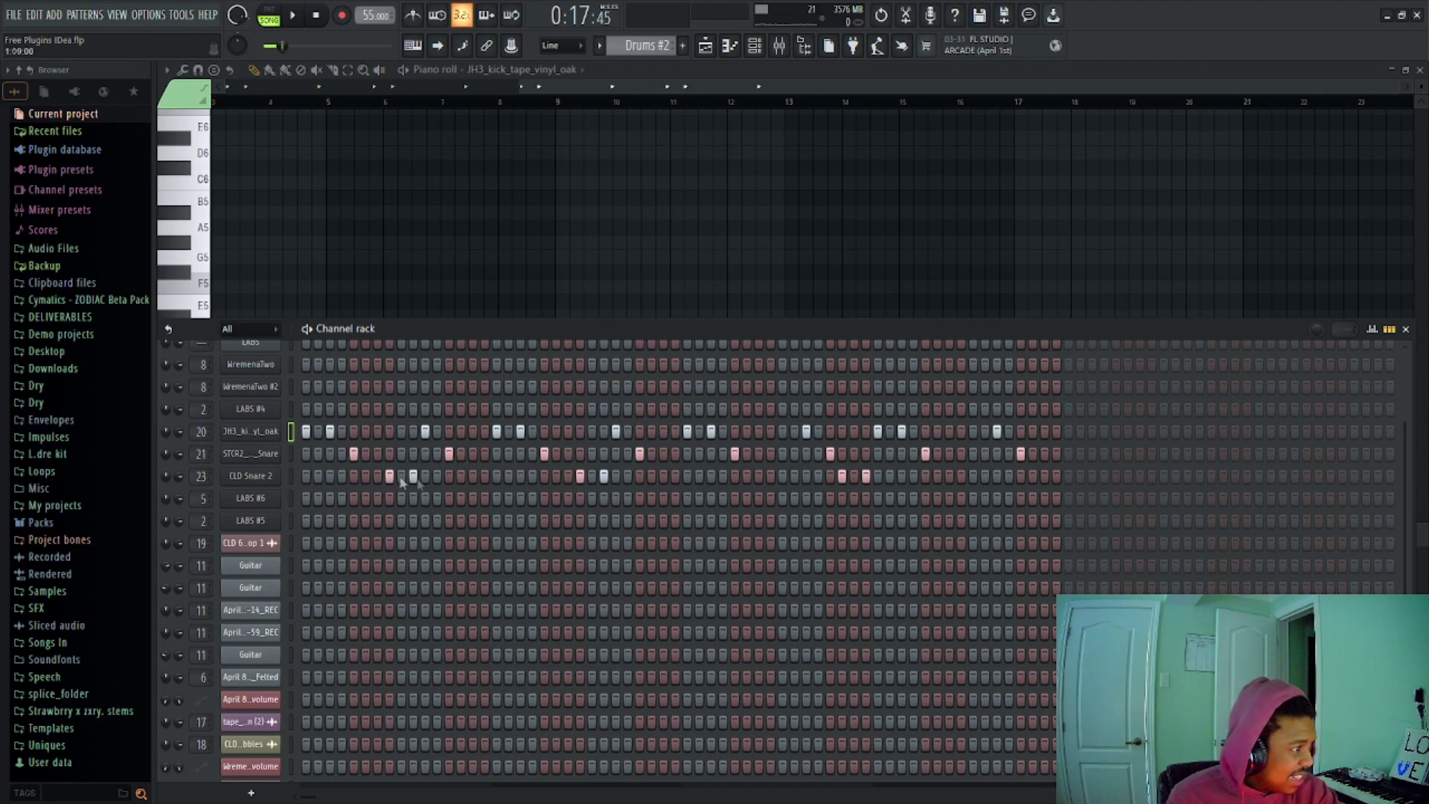
key(F6)
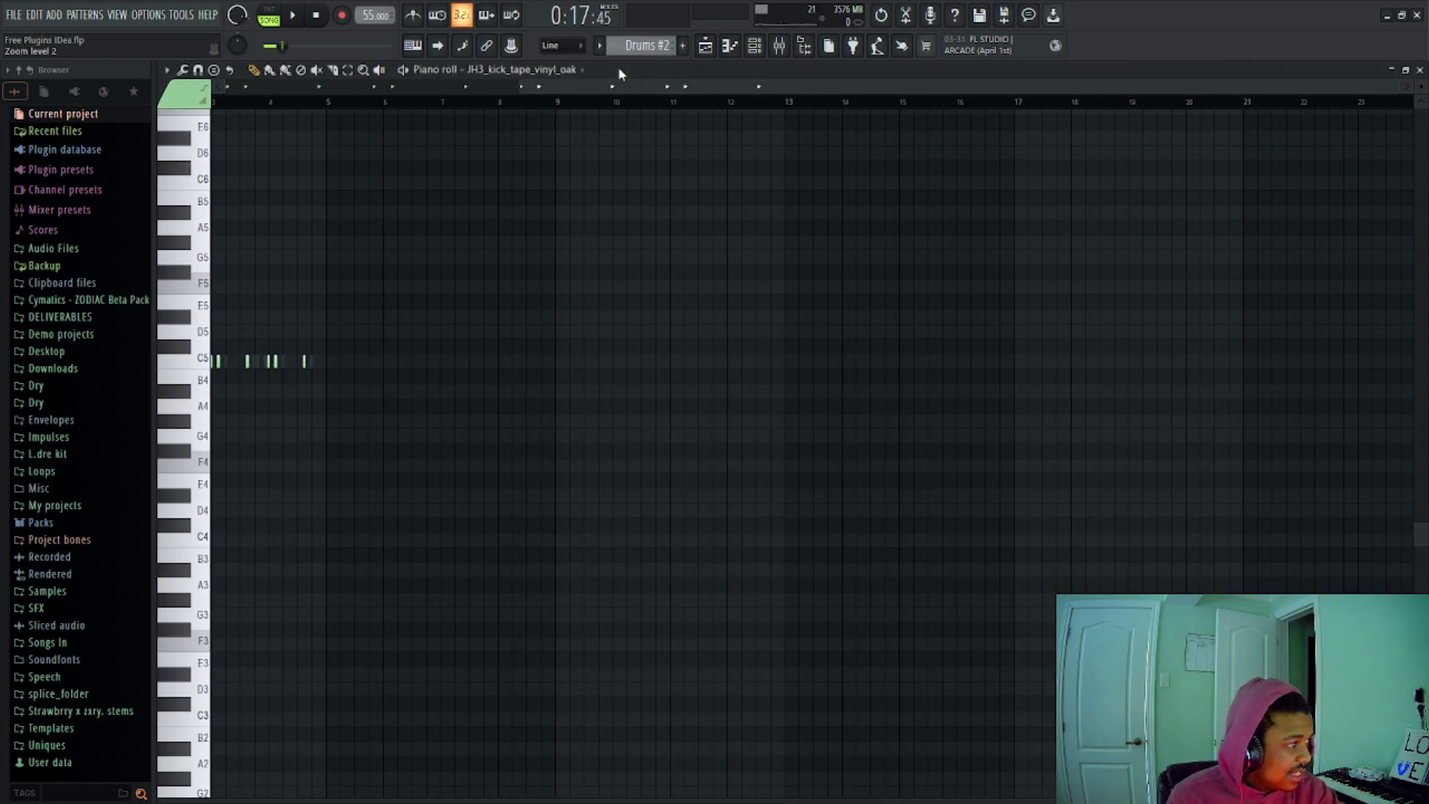
key(space)
key(F5)
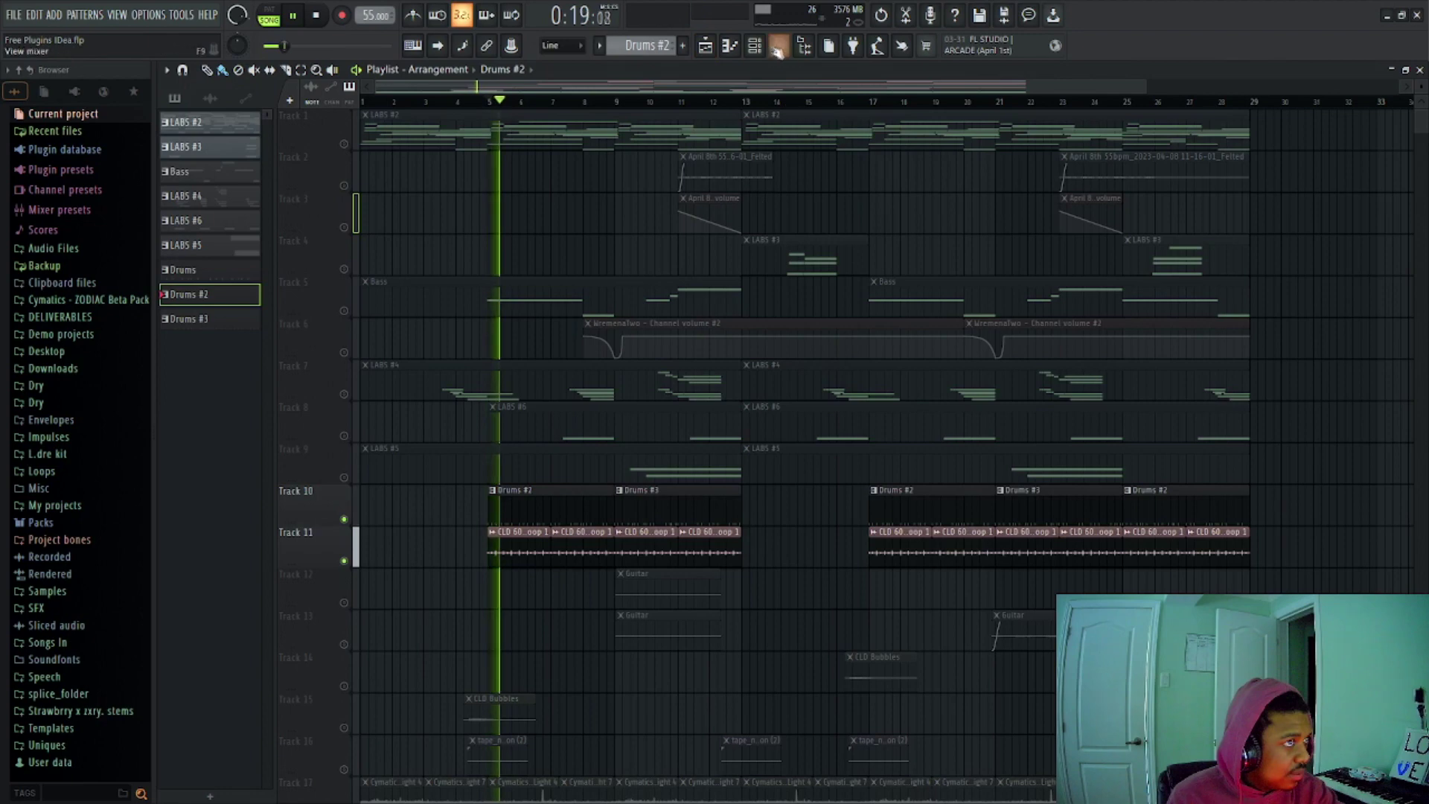
Step: Recheck the Drums #2 kicks during playback, stop, and select the CLD 60 BPM Hat Loop 1 clip
double_click(543, 510)
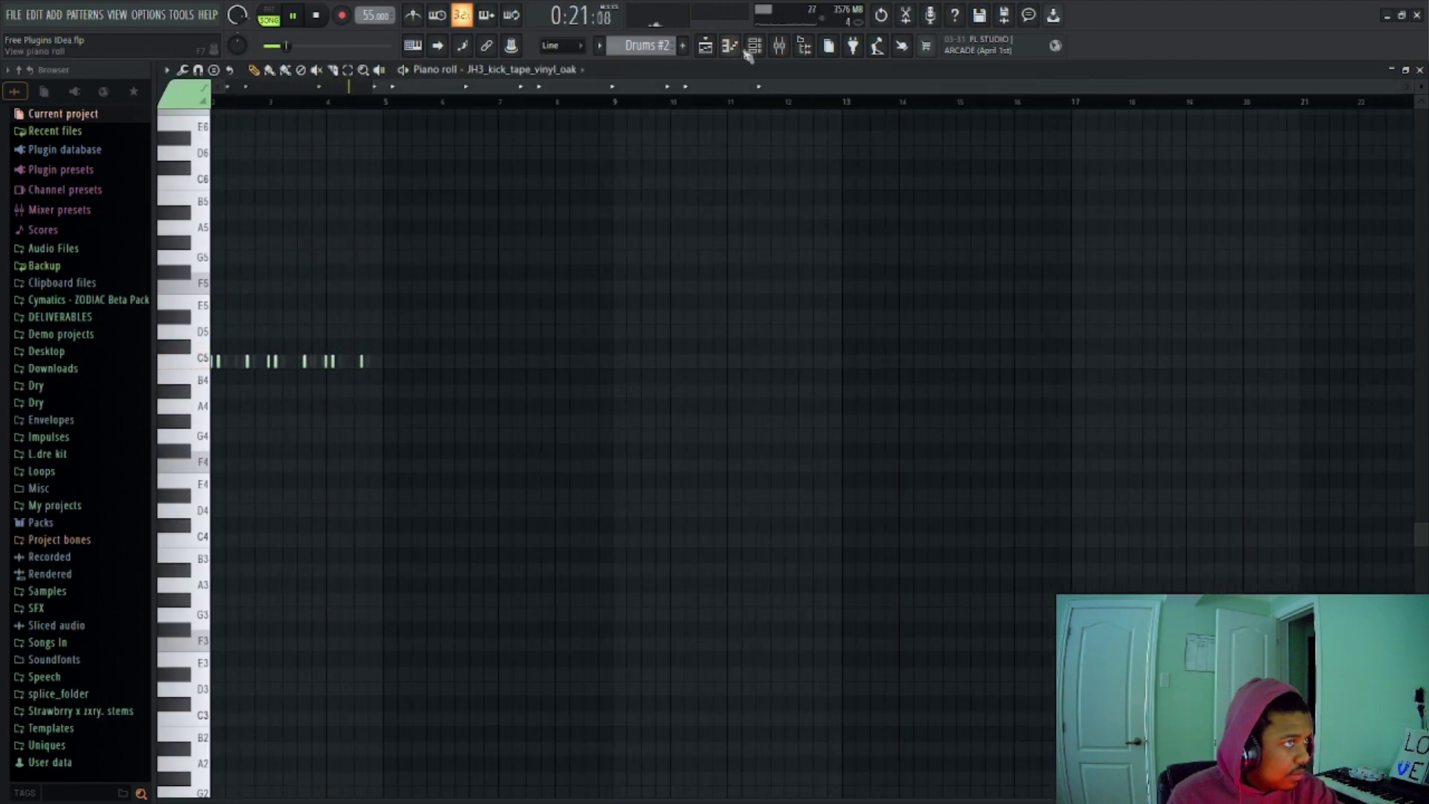
key(F6)
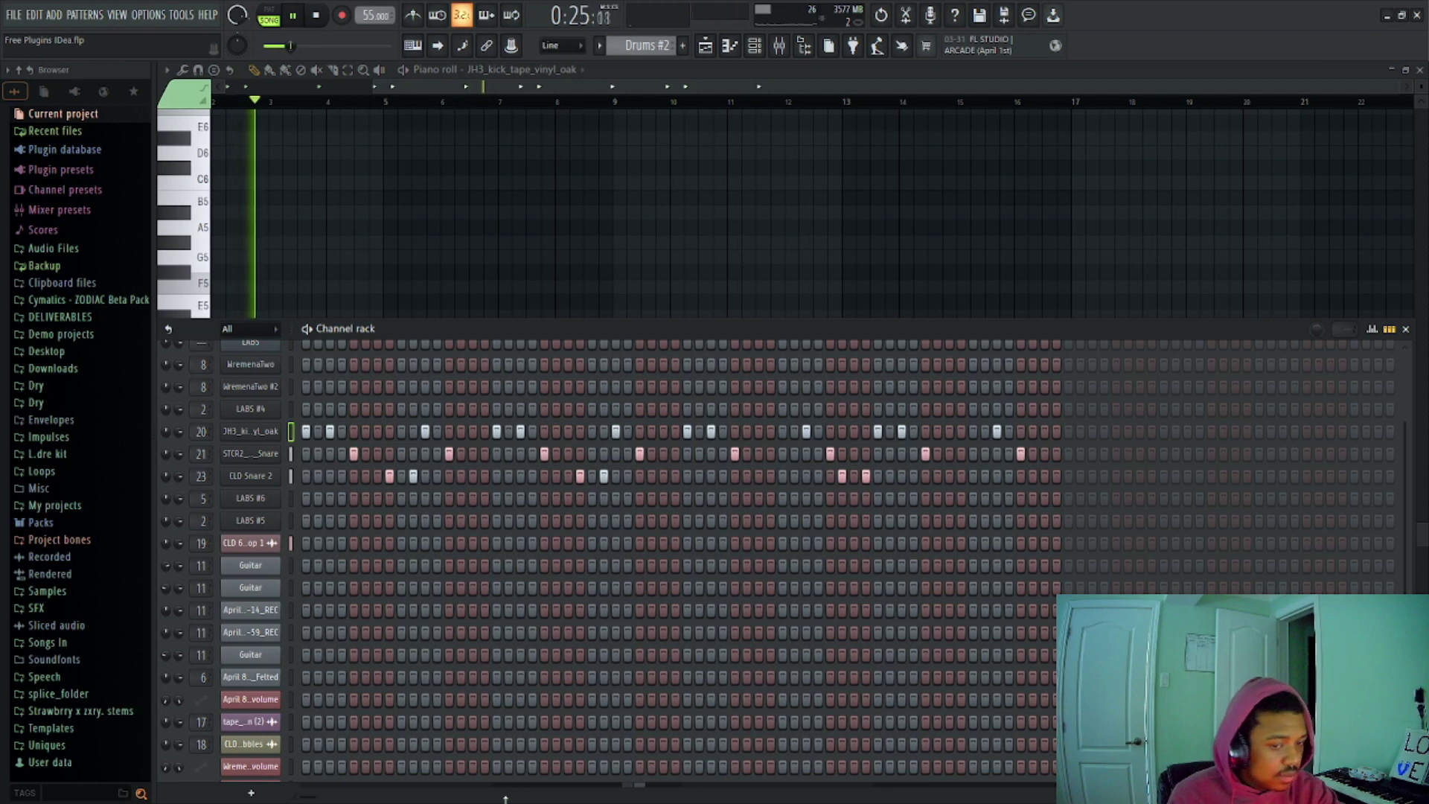
key(space)
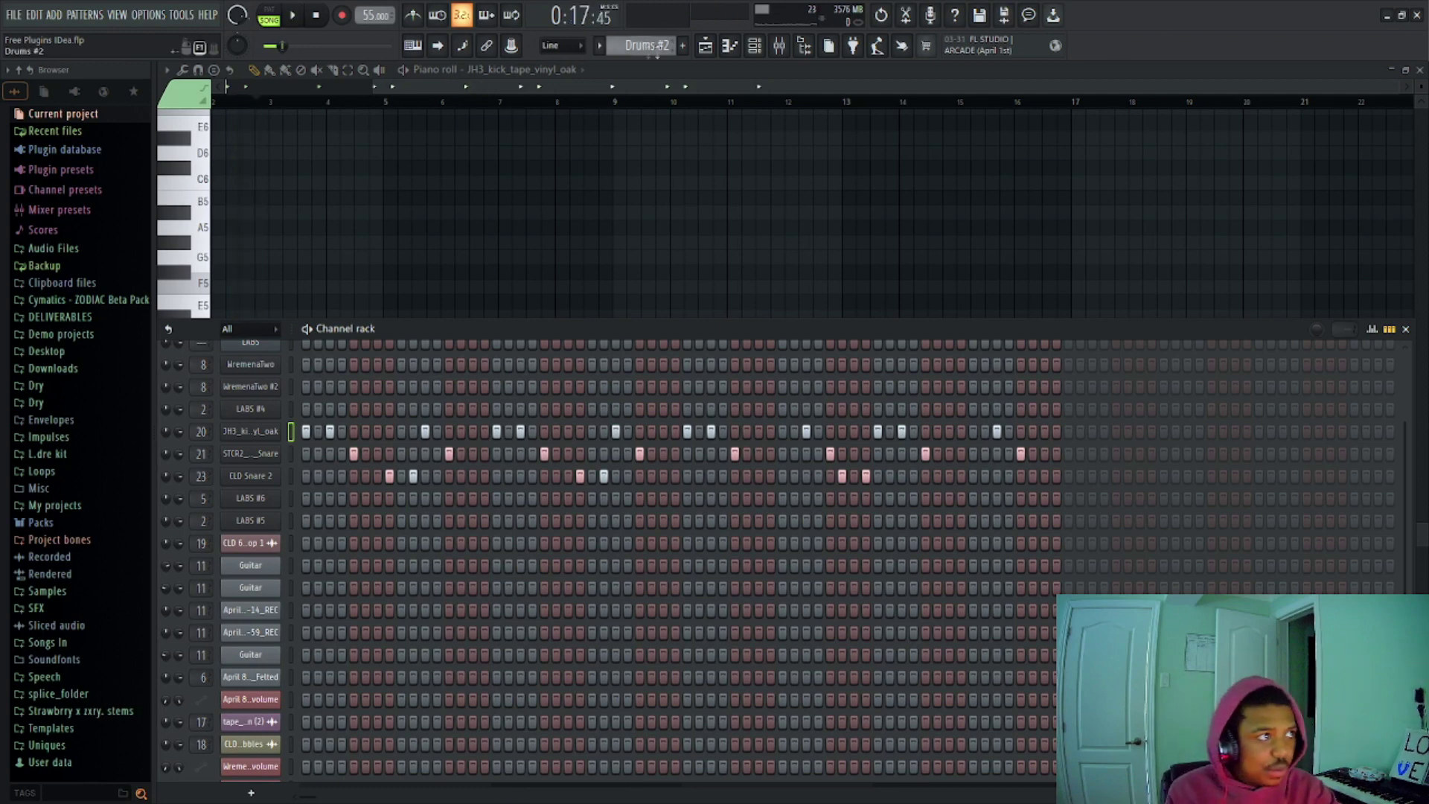
key(F5)
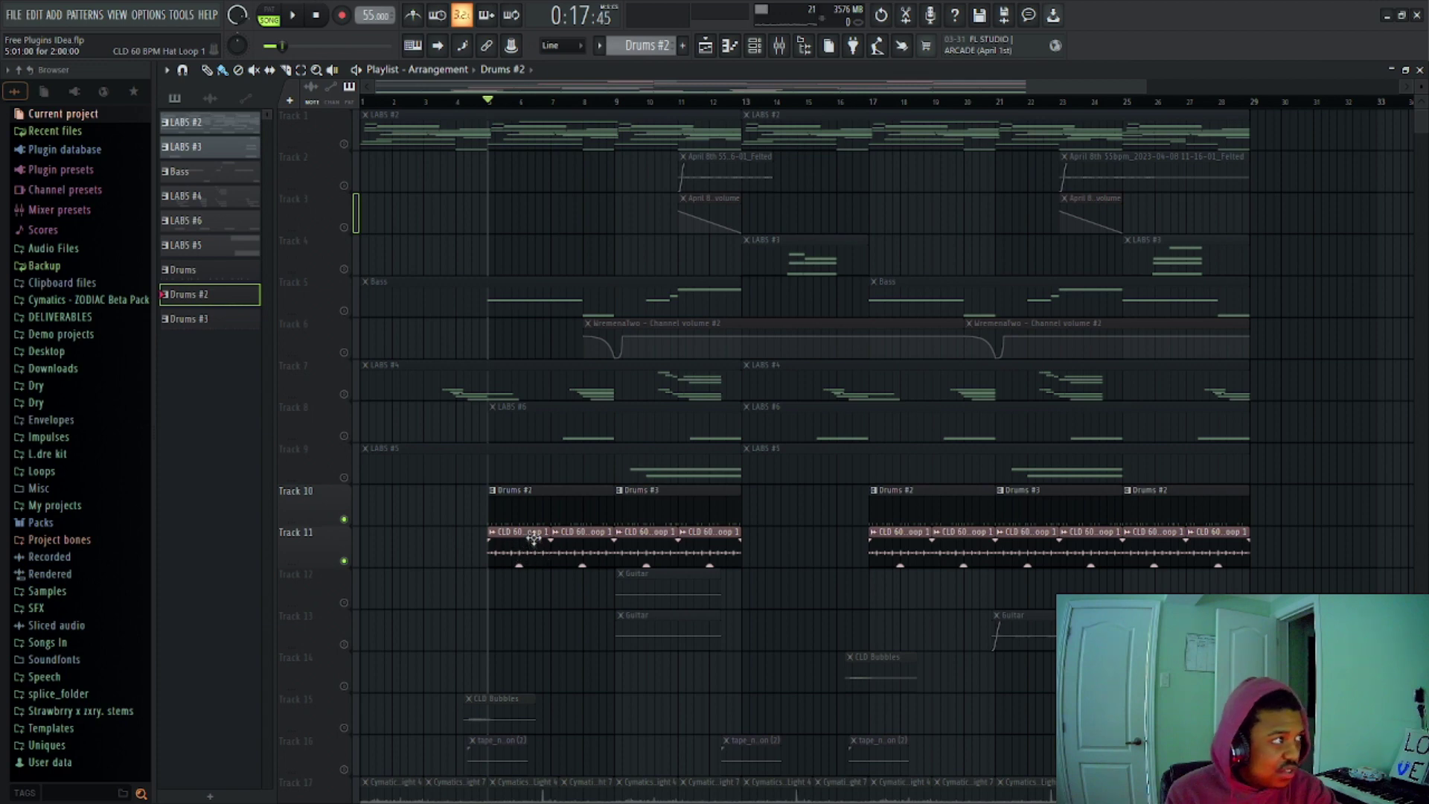
click(580, 536)
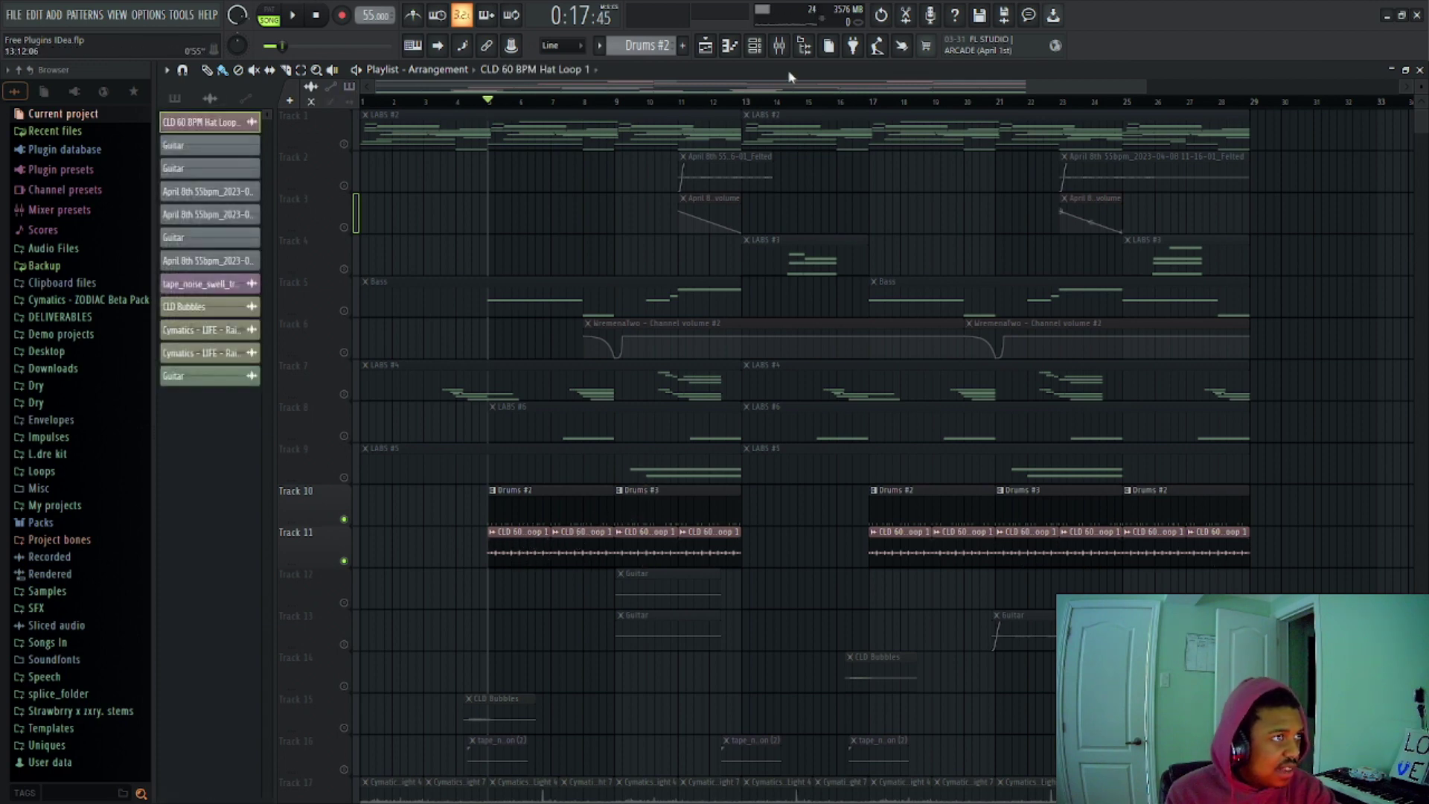
Step: In the mixer, view Cymatics Origin on Drum Loop, then select the Kick, Snare and Hat tracks
key(F9)
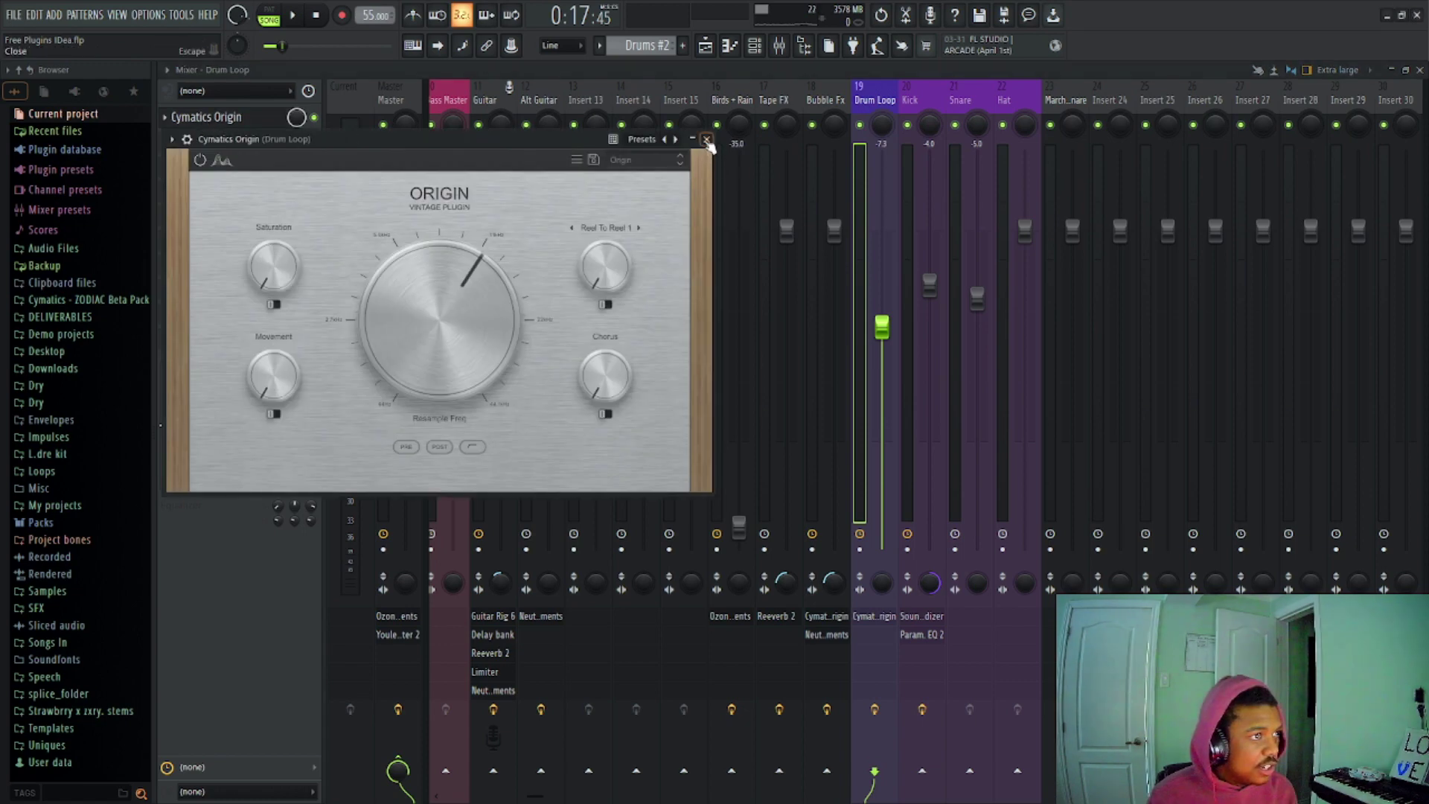
click(708, 128)
click(909, 111)
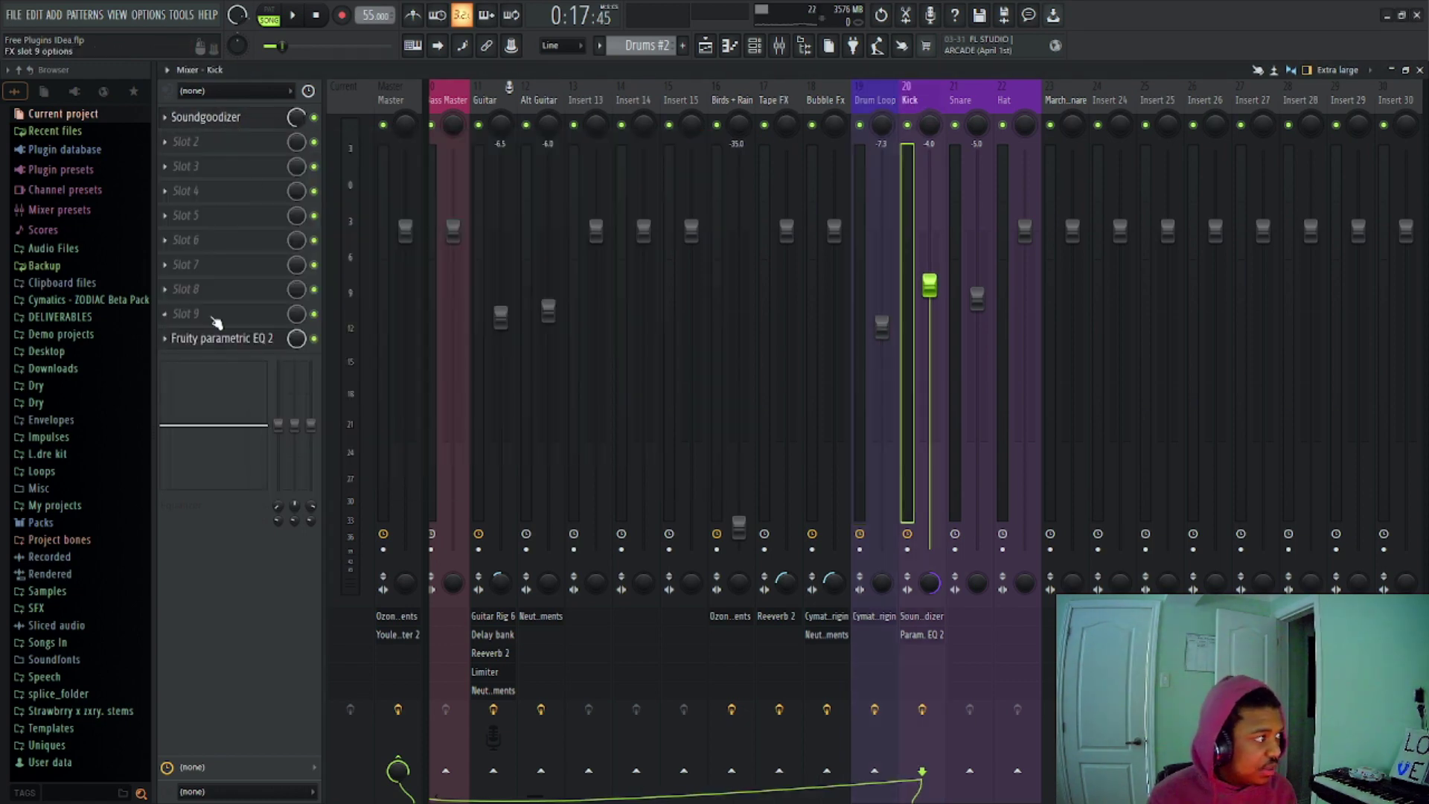
click(960, 100)
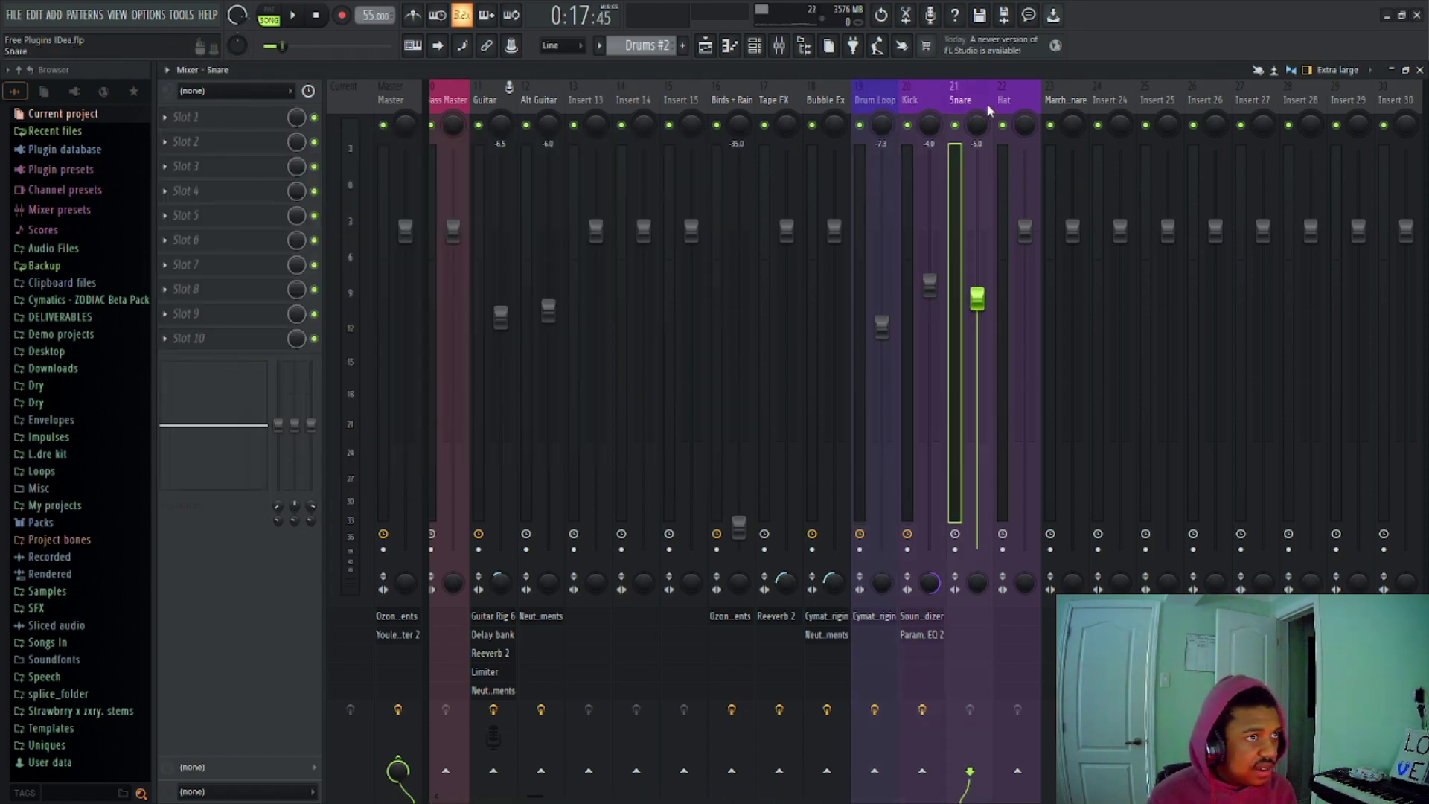
click(1004, 100)
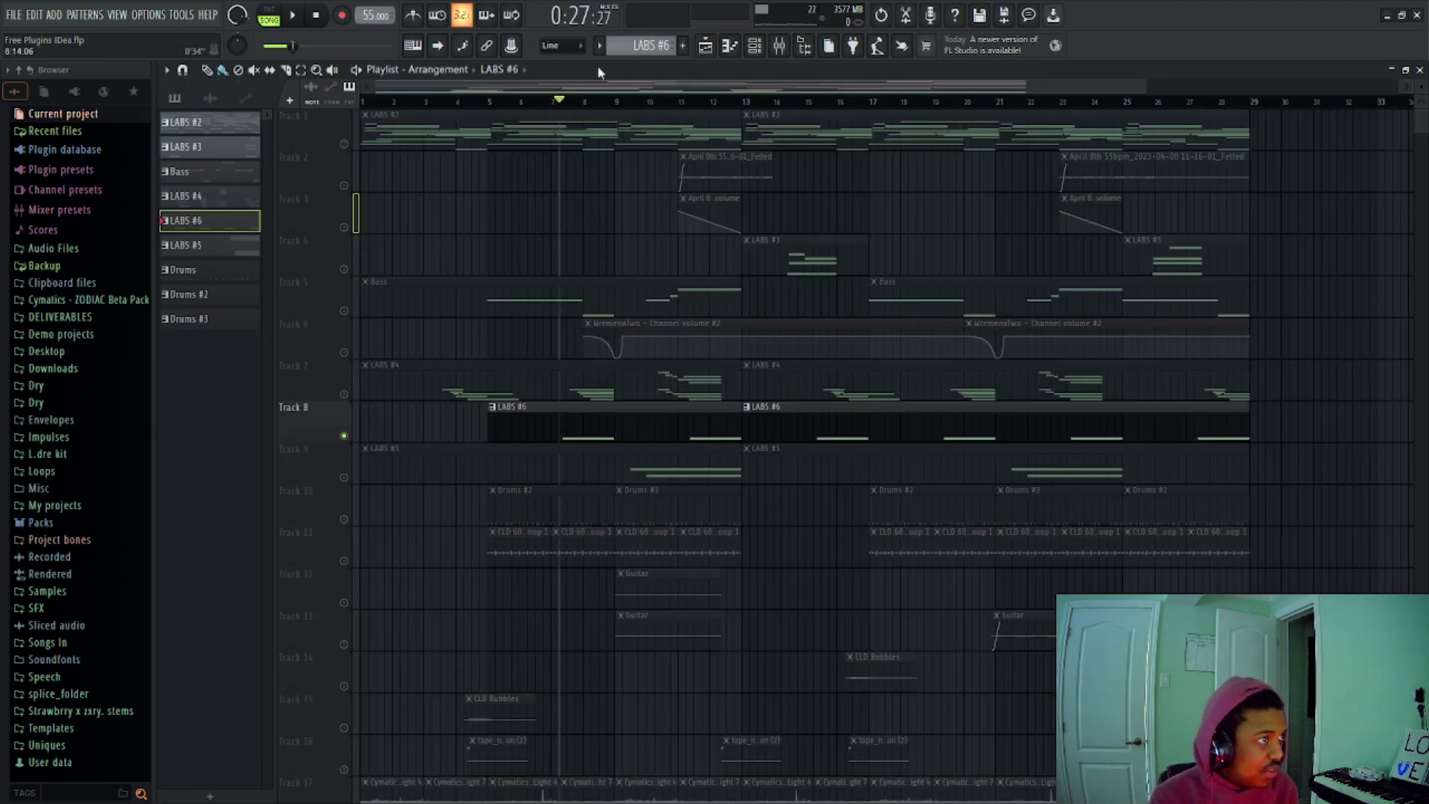
double_click(558, 418)
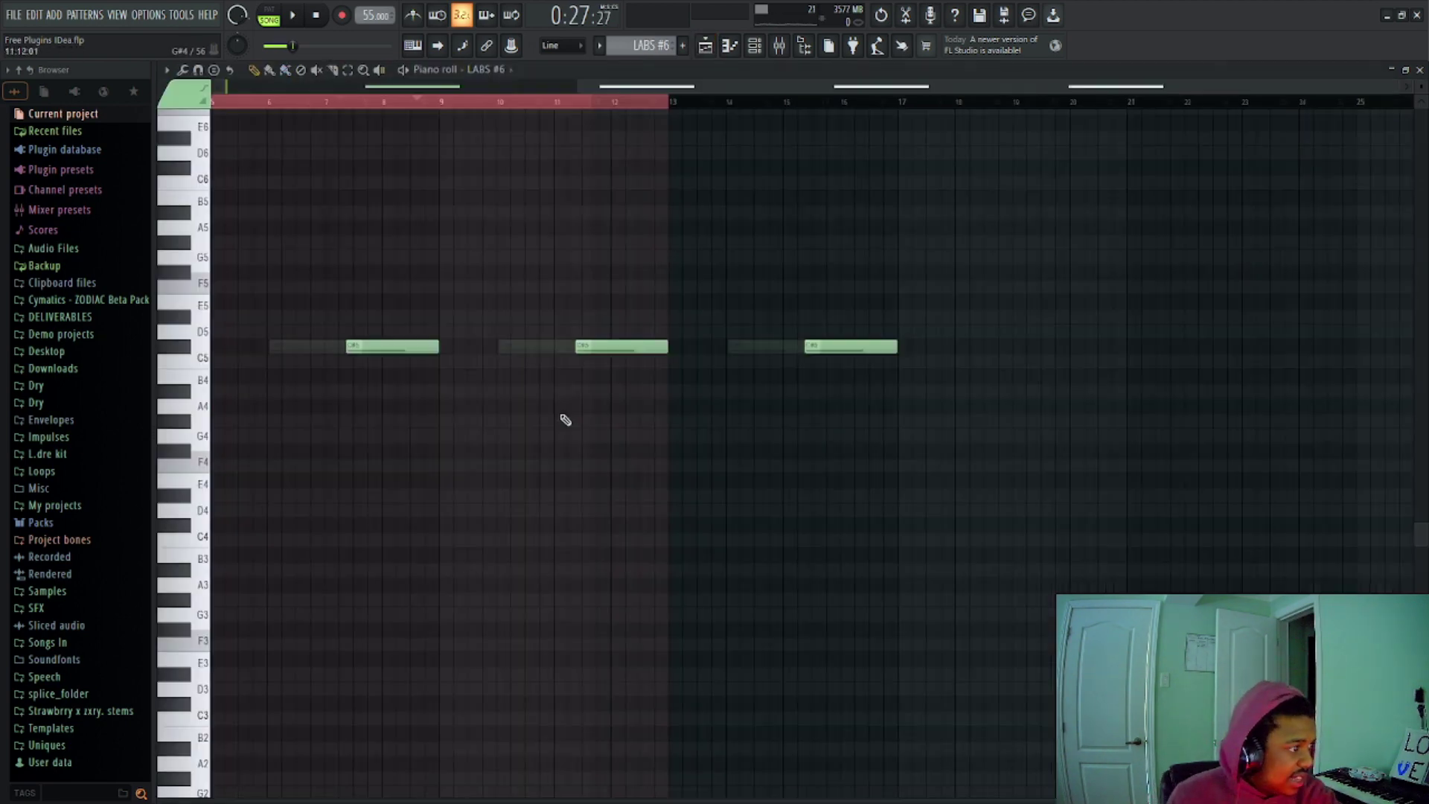
scroll(899, 93, down, 2)
click(754, 46)
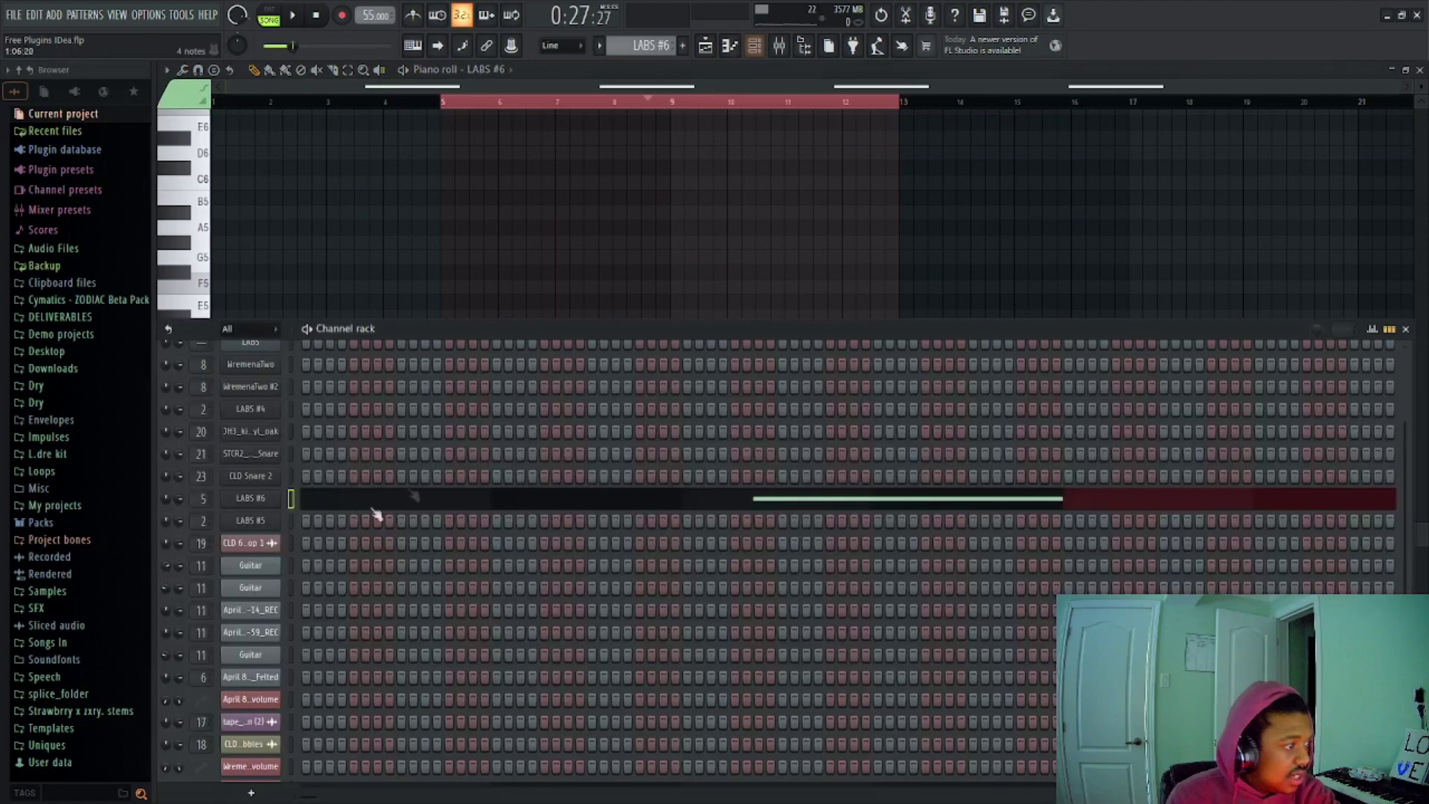
click(260, 505)
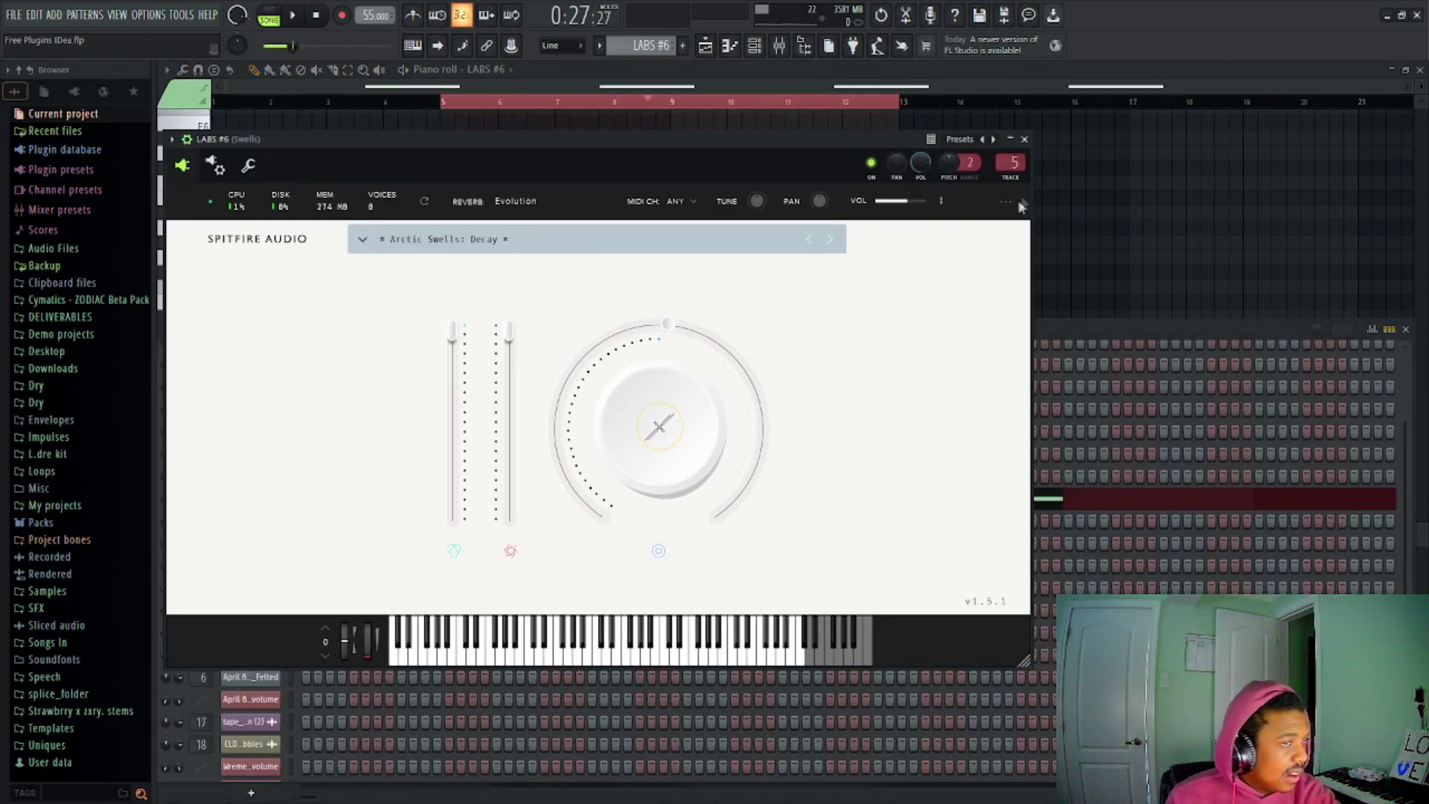
click(1026, 140)
click(356, 99)
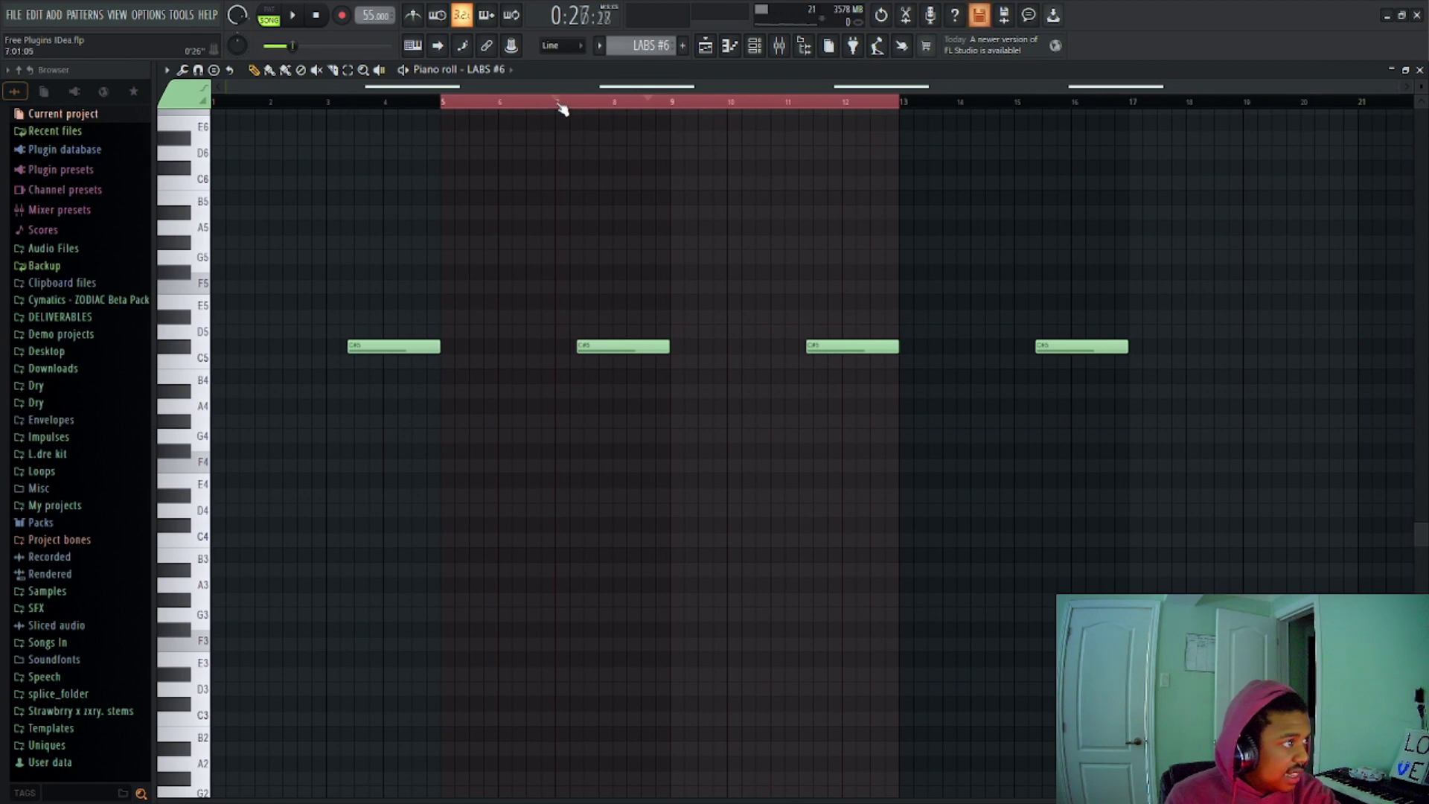
click(581, 104)
key(space)
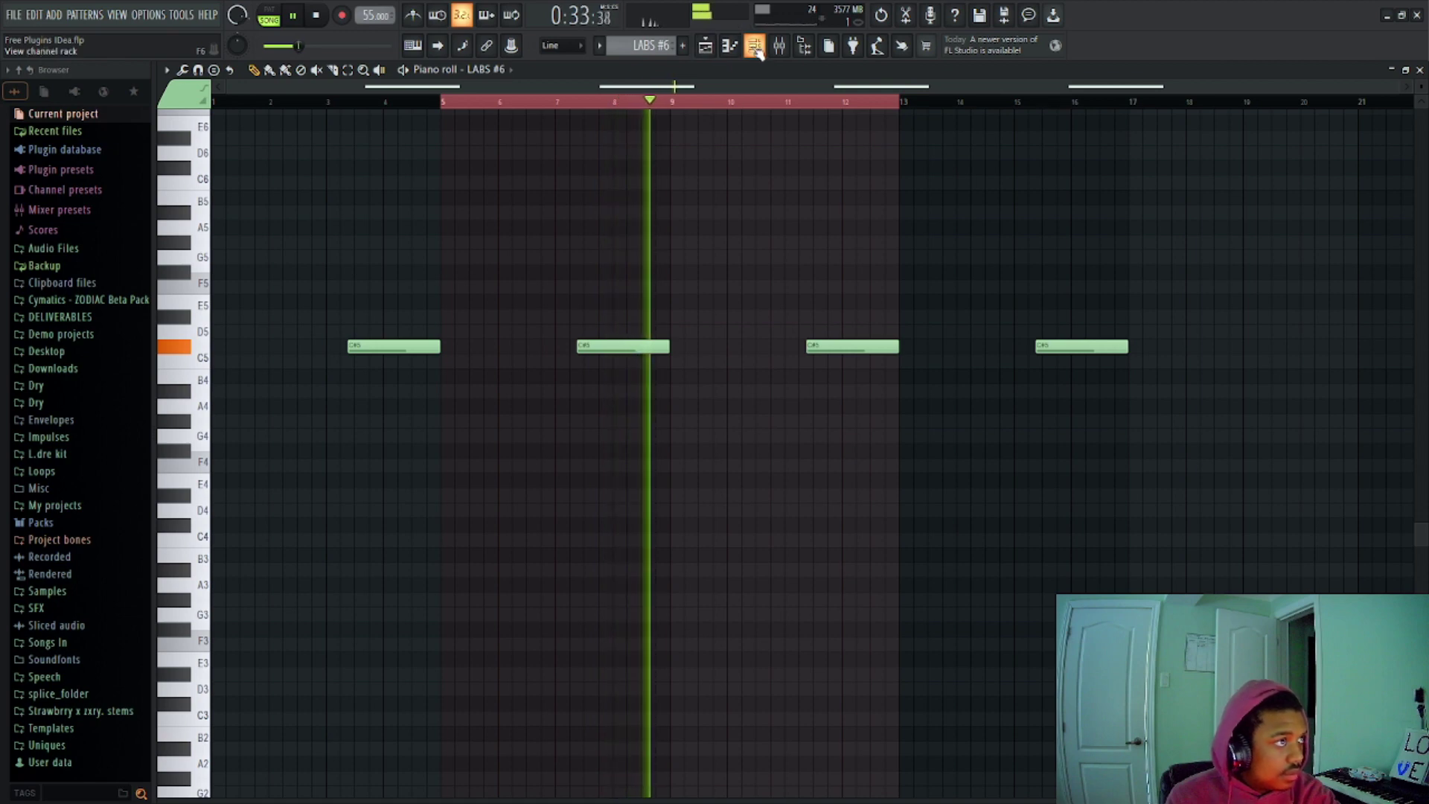
key(F5)
key(space)
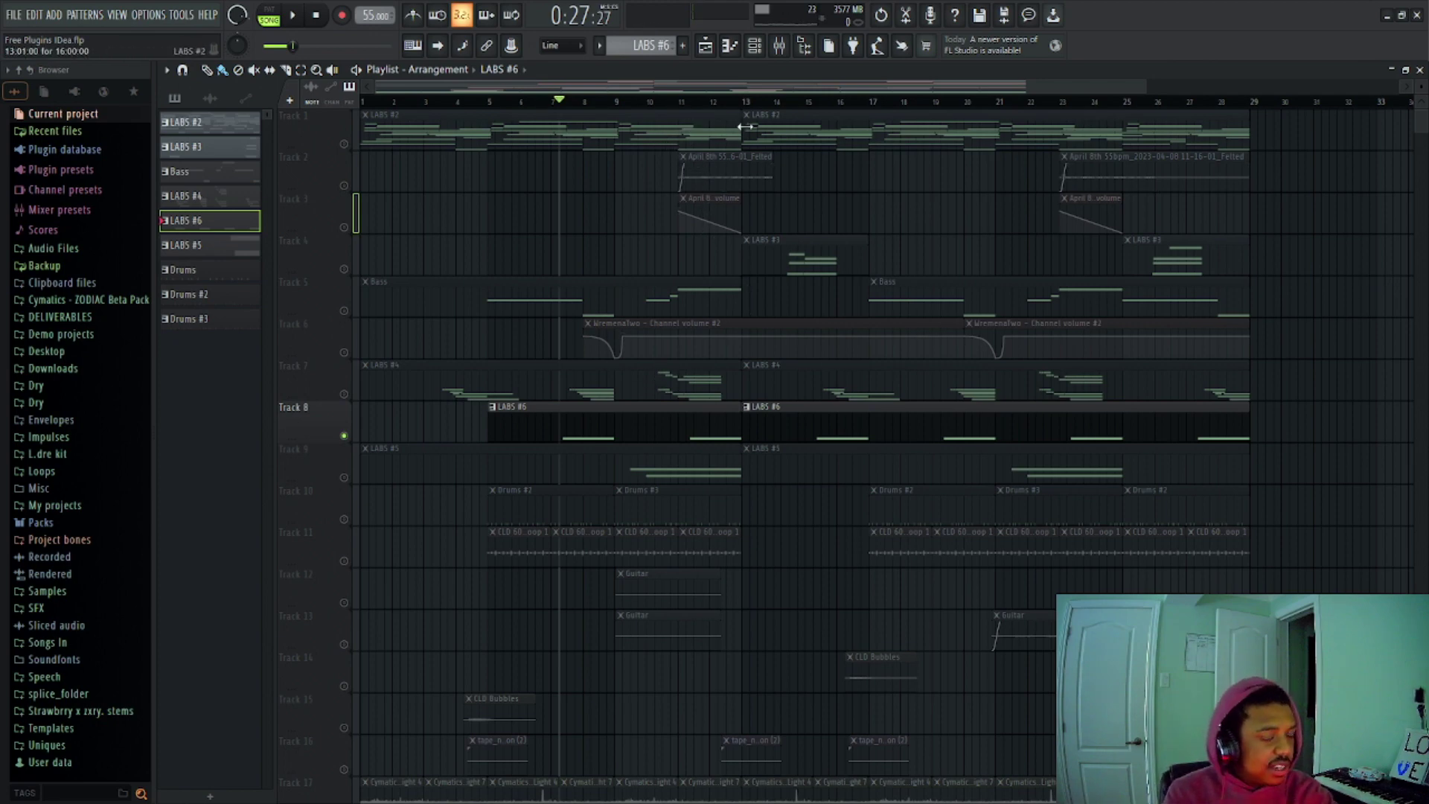
Step: In the mixer, check the Valhalla Supermassive and FIN-MICRO effects on the Swells track
key(F9)
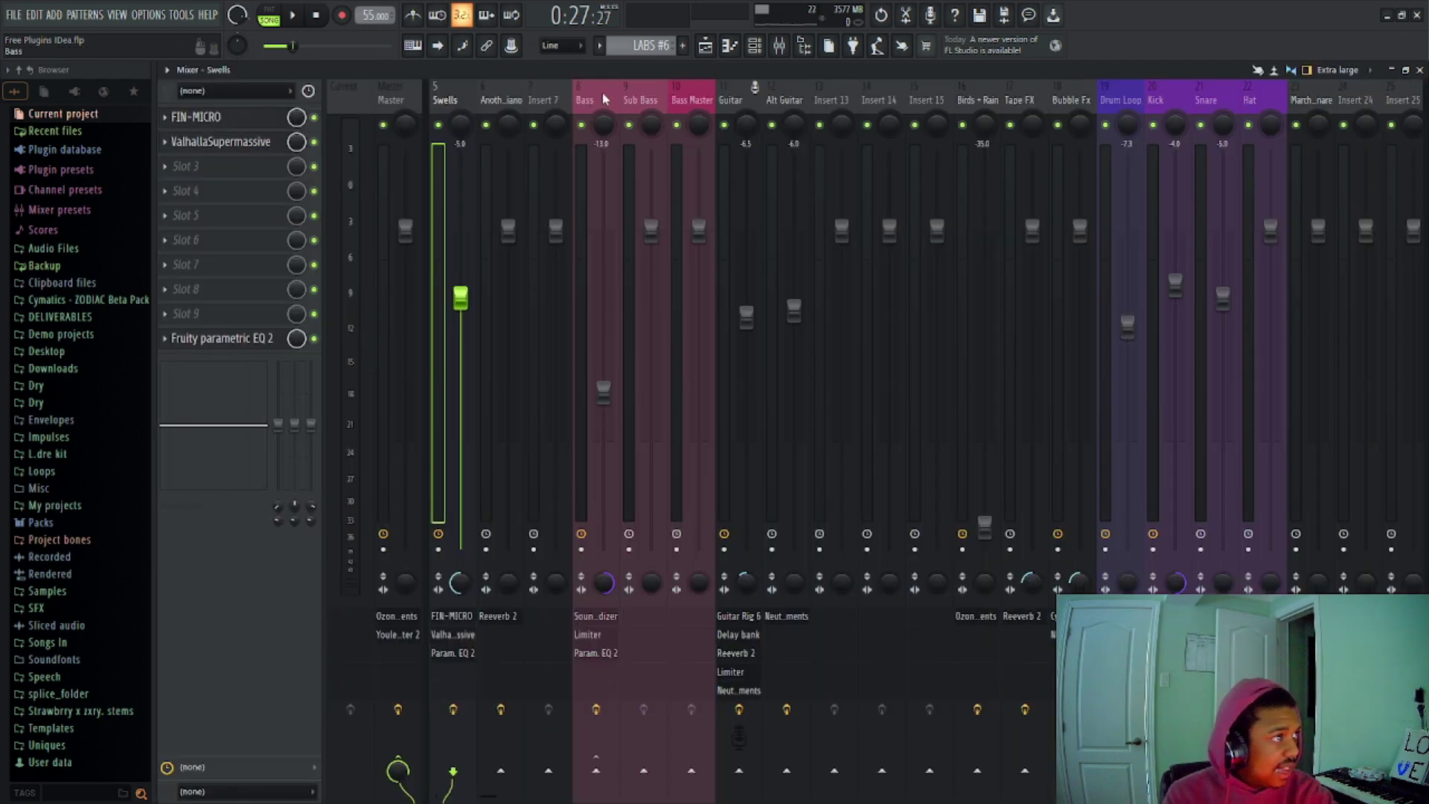
drag(593, 101, 443, 100)
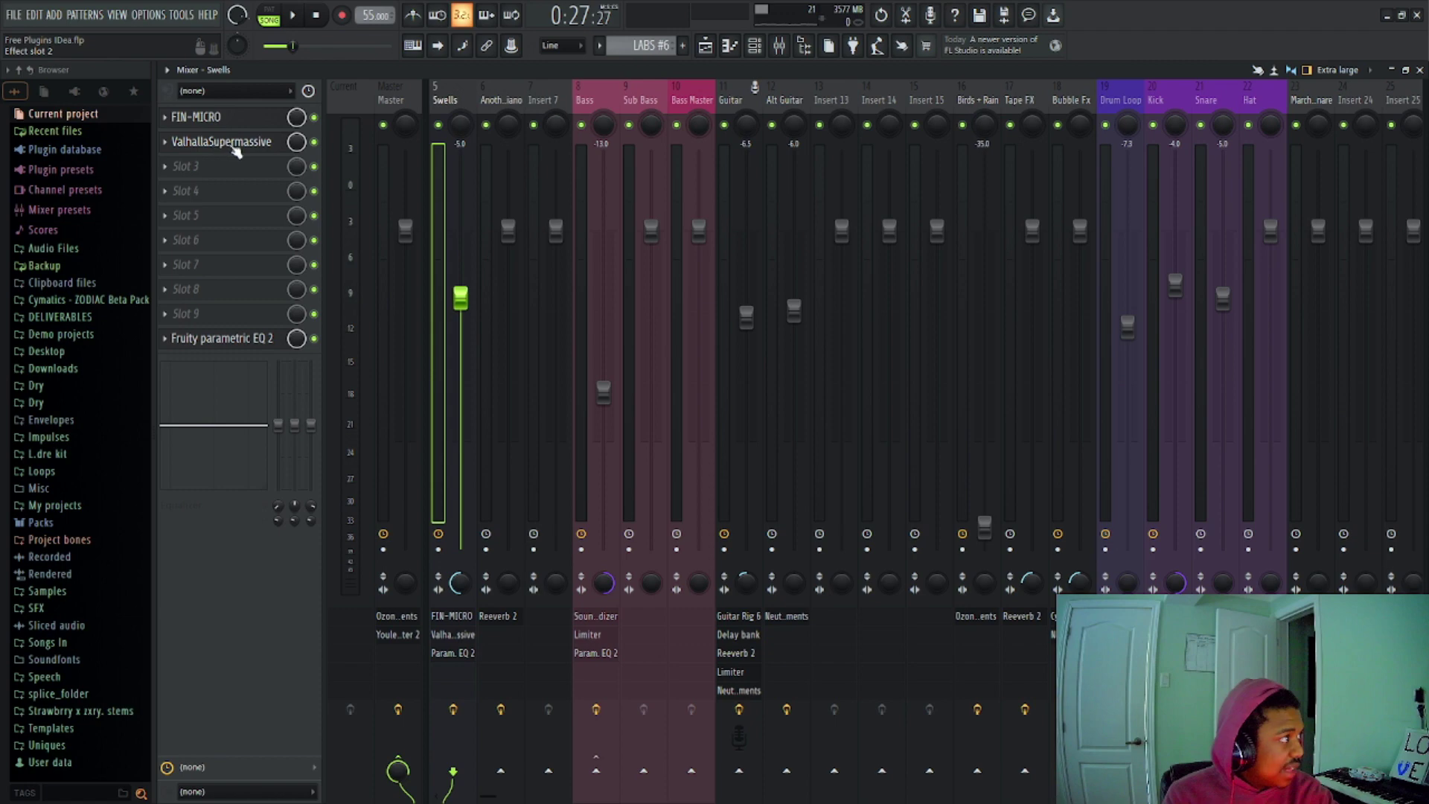
click(242, 149)
click(227, 136)
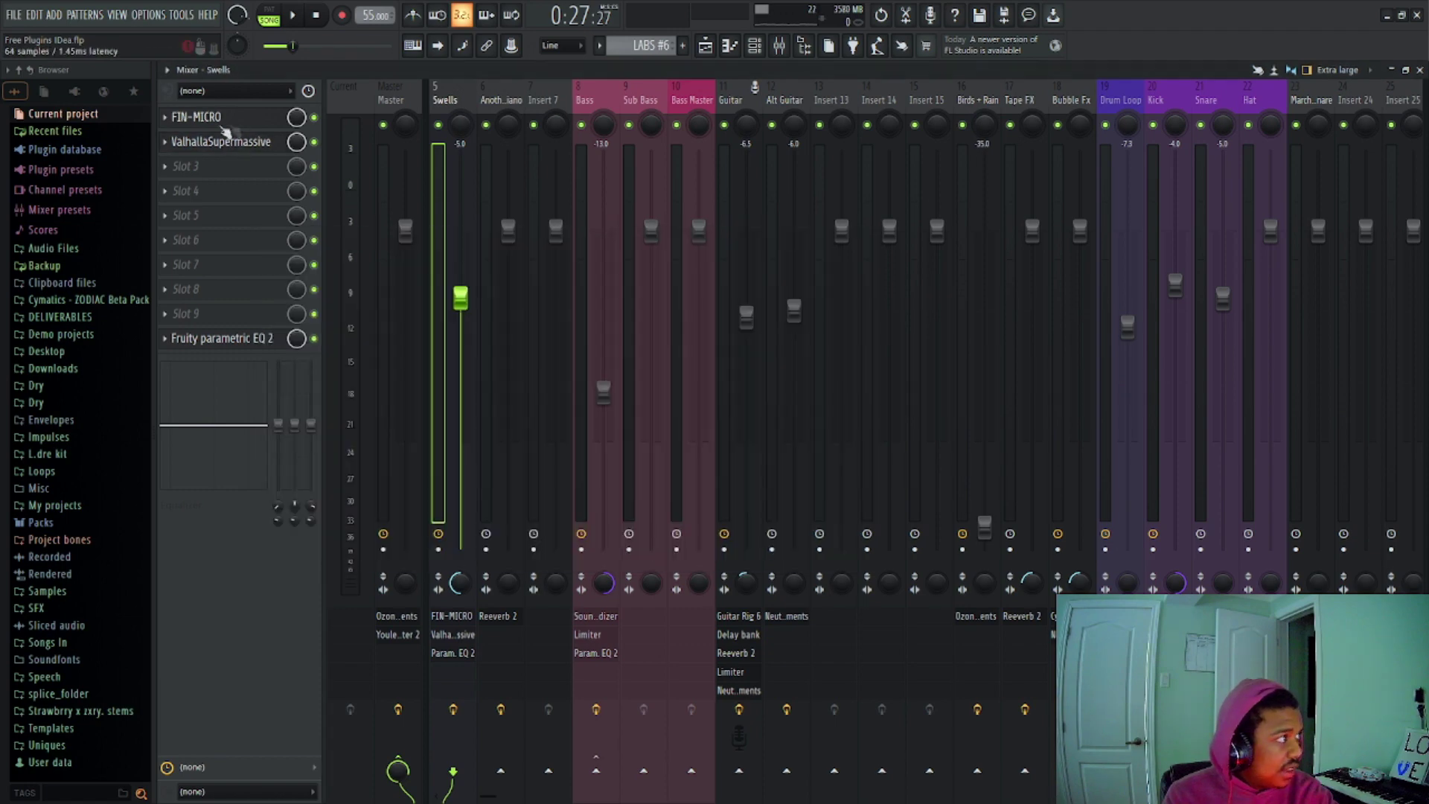
click(216, 117)
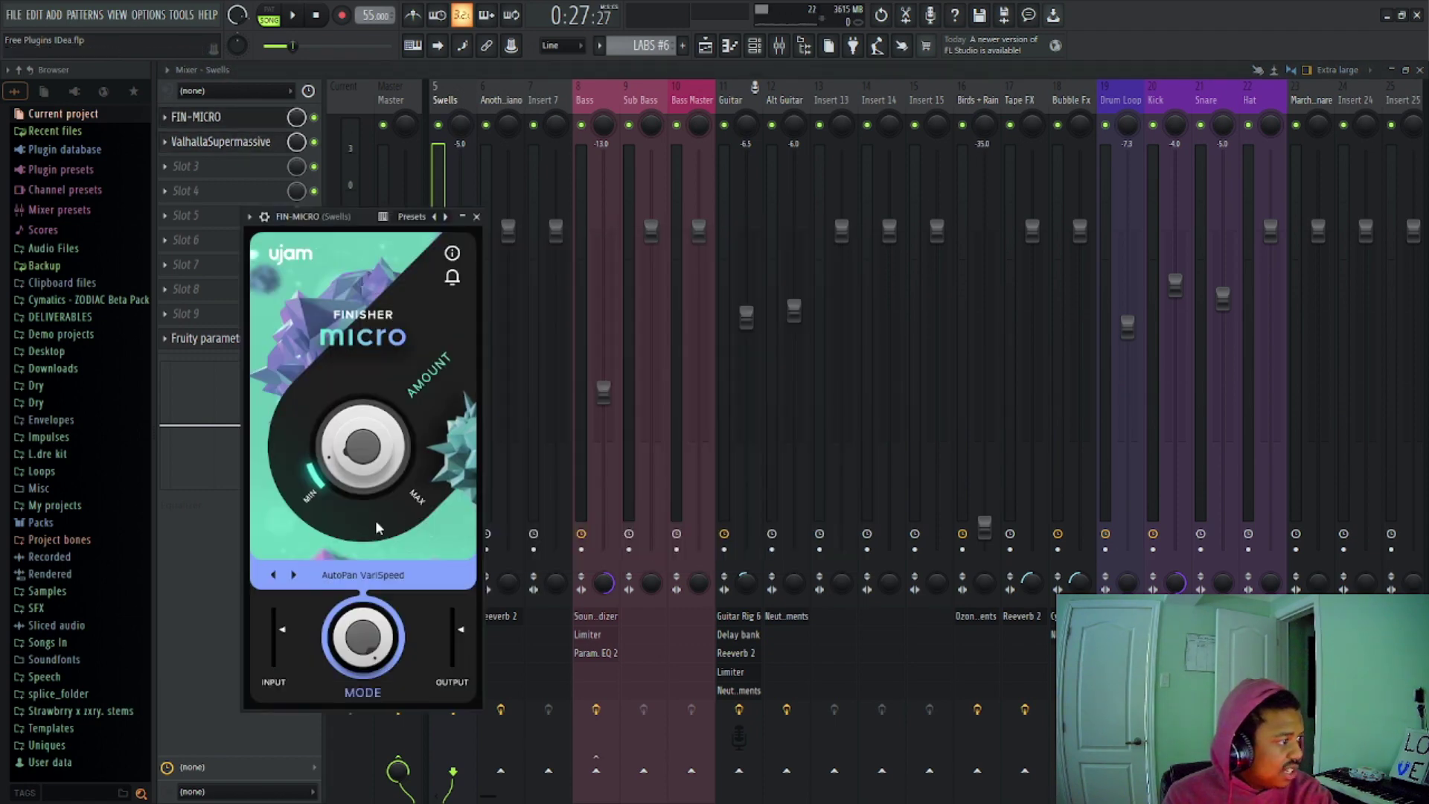
click(477, 218)
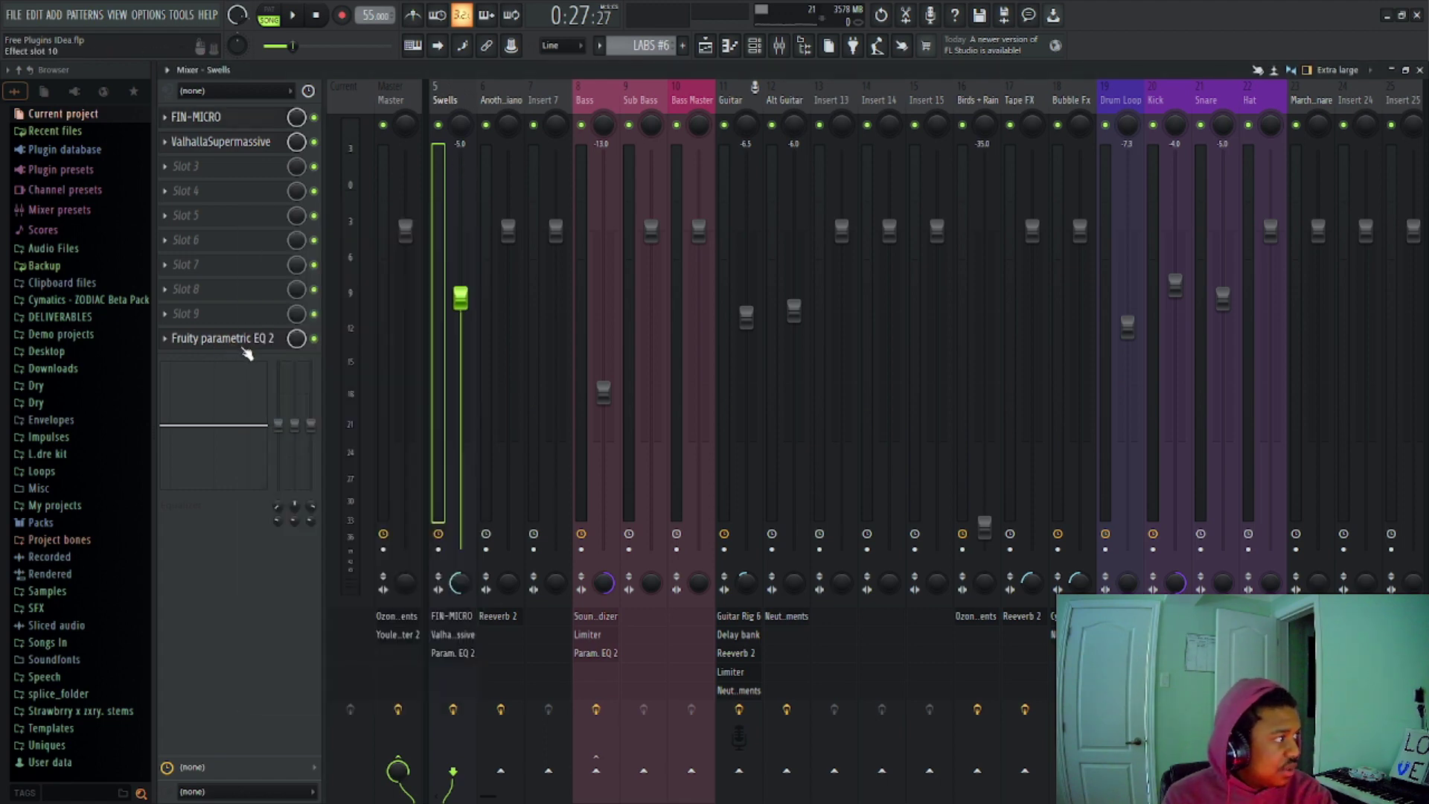
Step: In Fruity parametric EQ 2 on Swells, move the boost band lower in frequency and higher in gain
click(238, 341)
drag(473, 388, 431, 363)
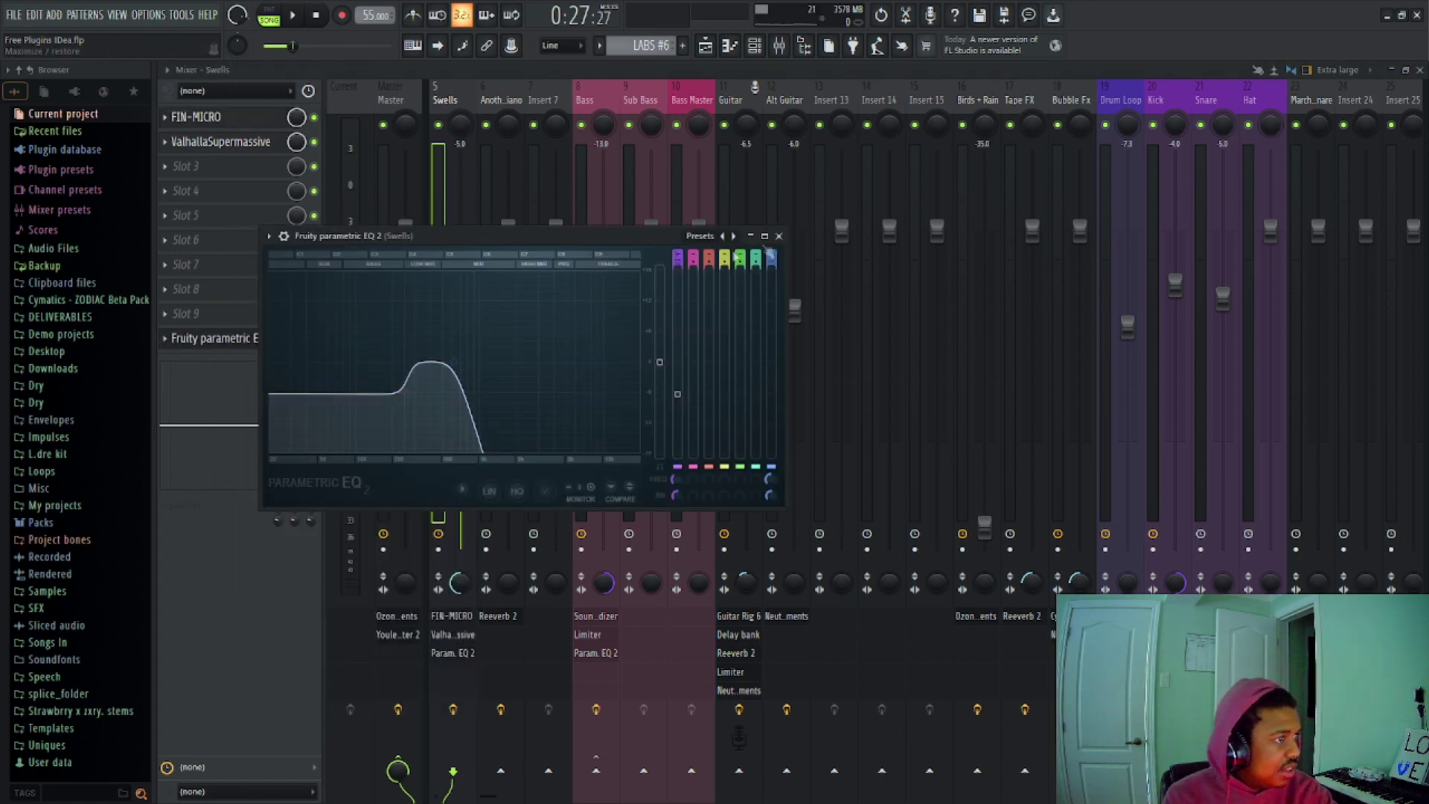
click(779, 235)
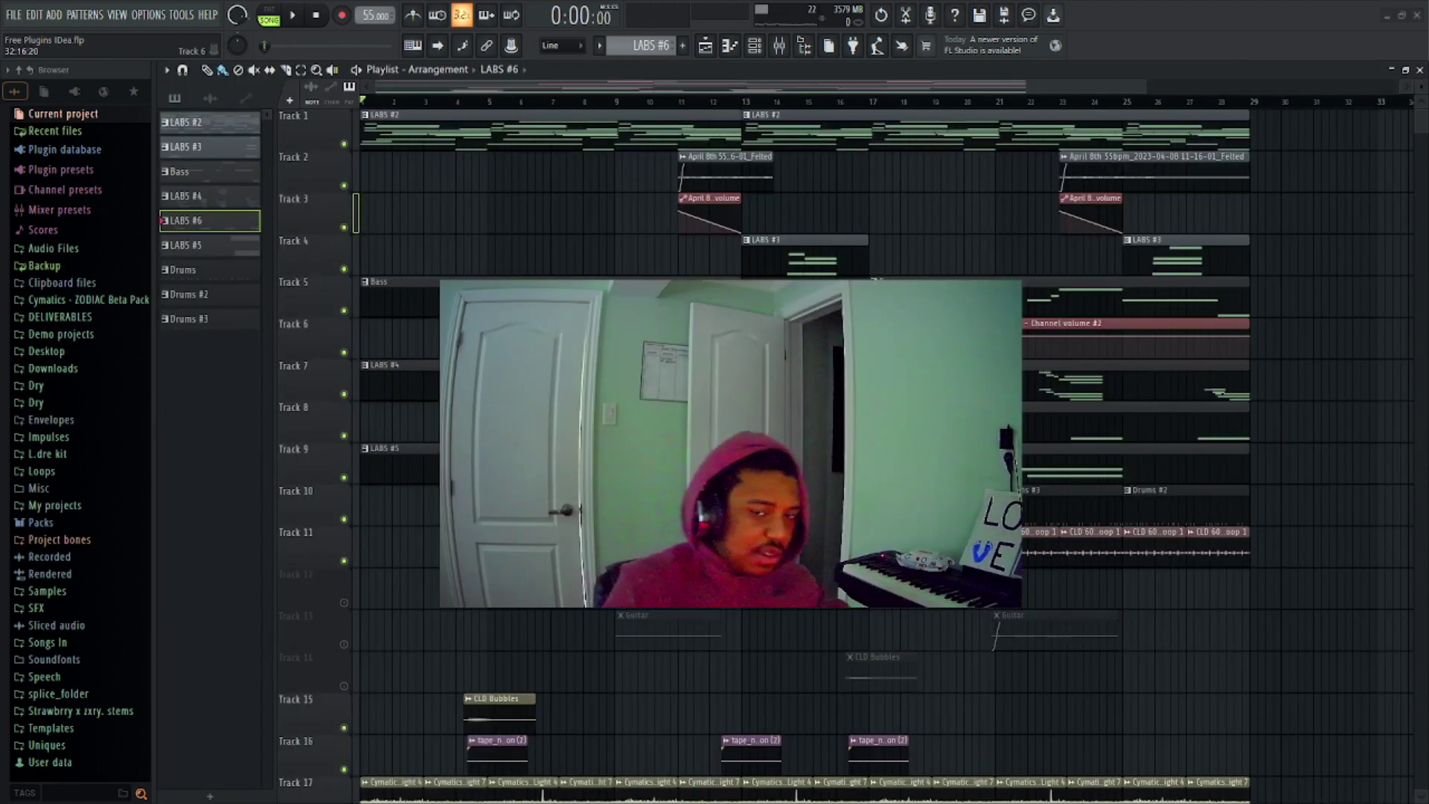